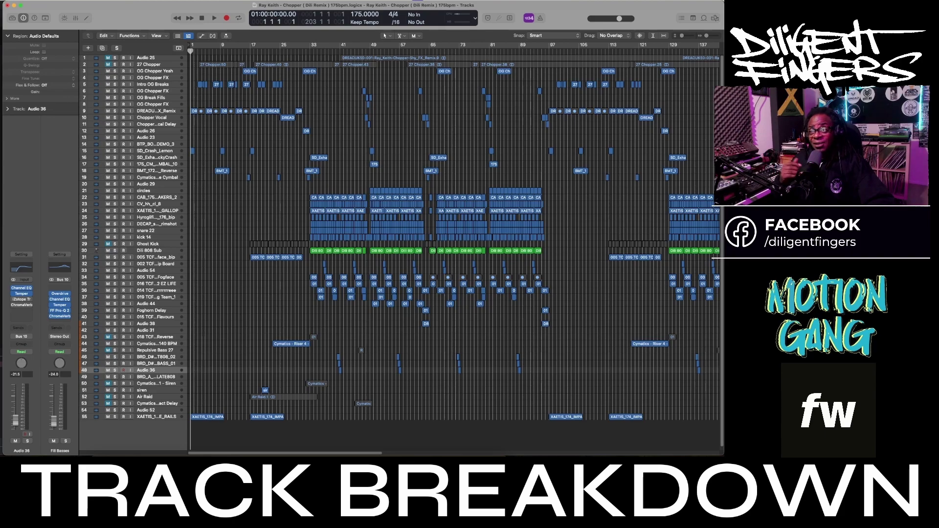
# Step: Play the arrangement from bar 1 and stop in bar 8
pyautogui.press('space')
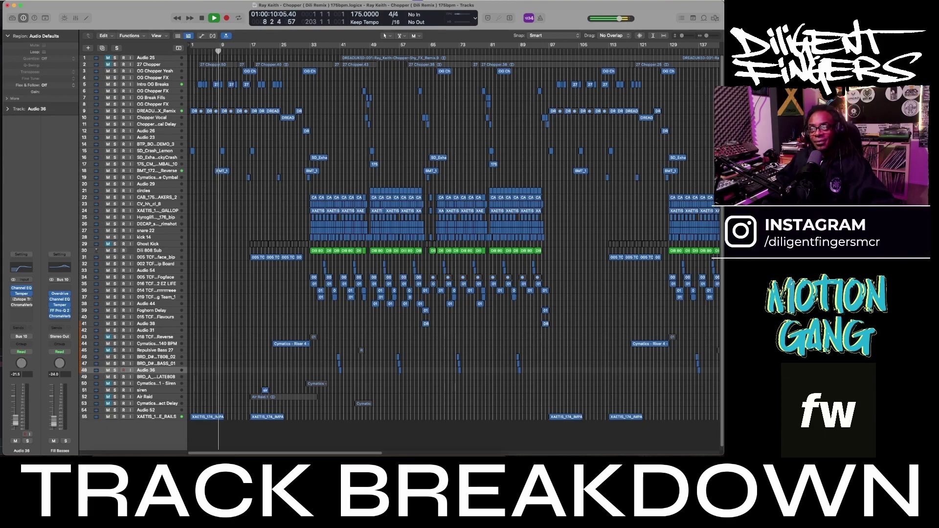
pyautogui.press('space')
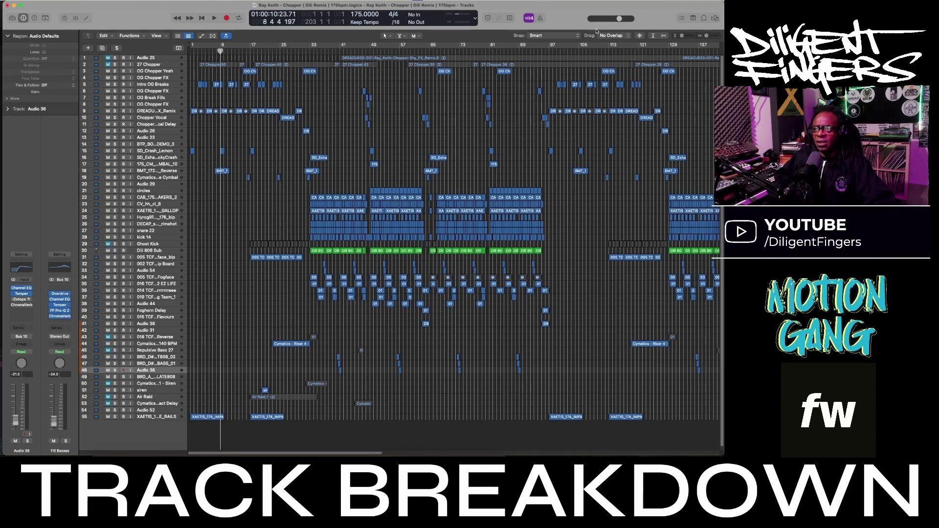
# Step: Examine the intro's chopped break, vocal and crash regions up close from bar 9 to about bar 28
pyautogui.hotkey('ctrl', 'alt', 'Right')
pyautogui.hotkey('ctrl', 'alt', 'Right')
pyautogui.hotkey('ctrl', 'alt', 'Right')
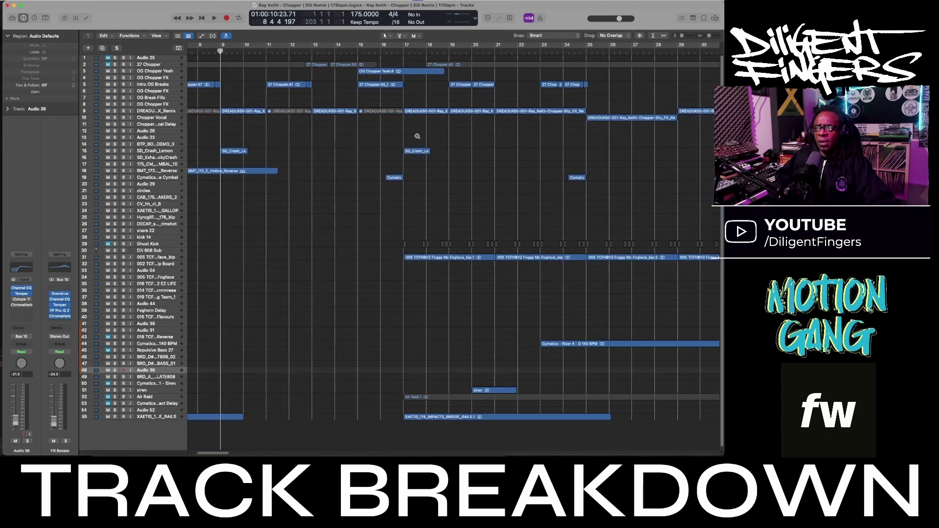
pyautogui.hotkey('ctrl', 'alt', 'Up')
pyautogui.hotkey('ctrl', 'alt', 'Up')
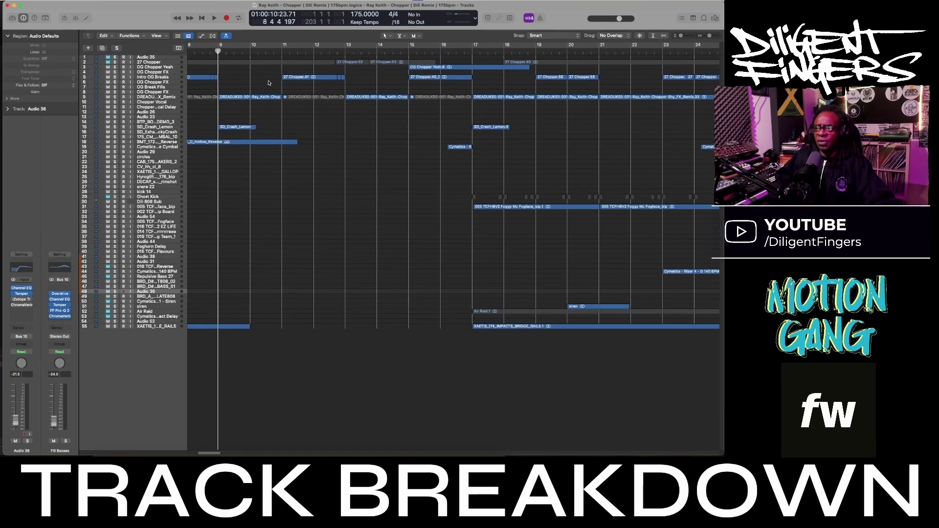
pyautogui.hotkey('ctrl', 'alt', 'Down')
pyautogui.hotkey('ctrl', 'alt', 'Down')
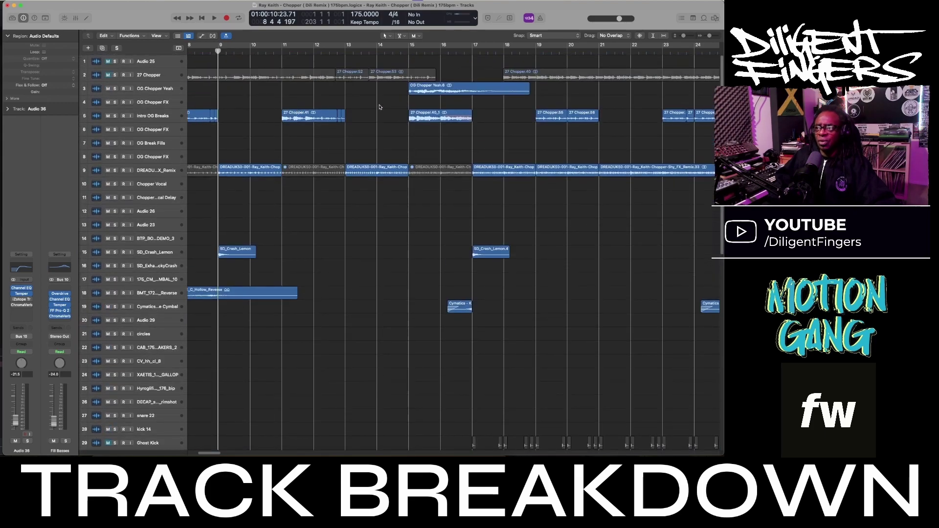
pyautogui.hotkey('ctrl', 'alt', 'Right')
pyautogui.hotkey('ctrl', 'alt', 'Right')
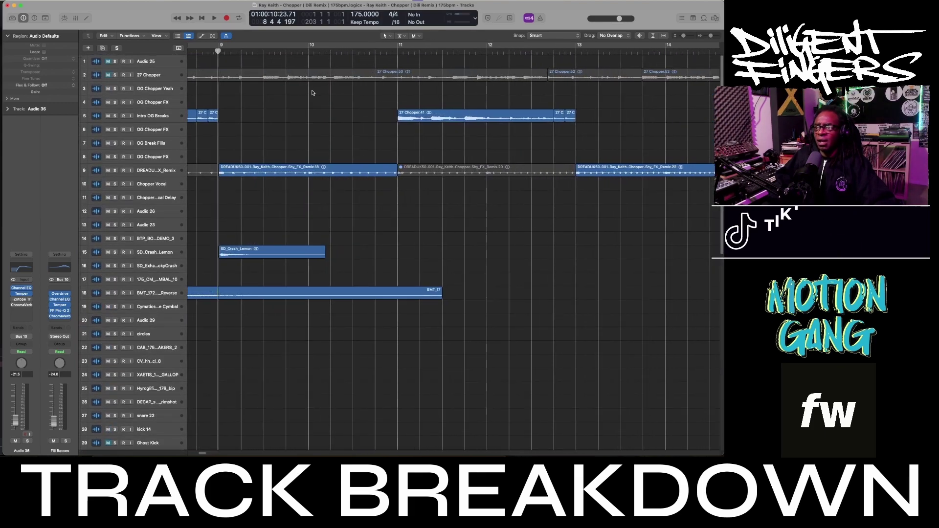
pyautogui.hscroll(10, 405, 97)
pyautogui.hscroll(5, 405, 97)
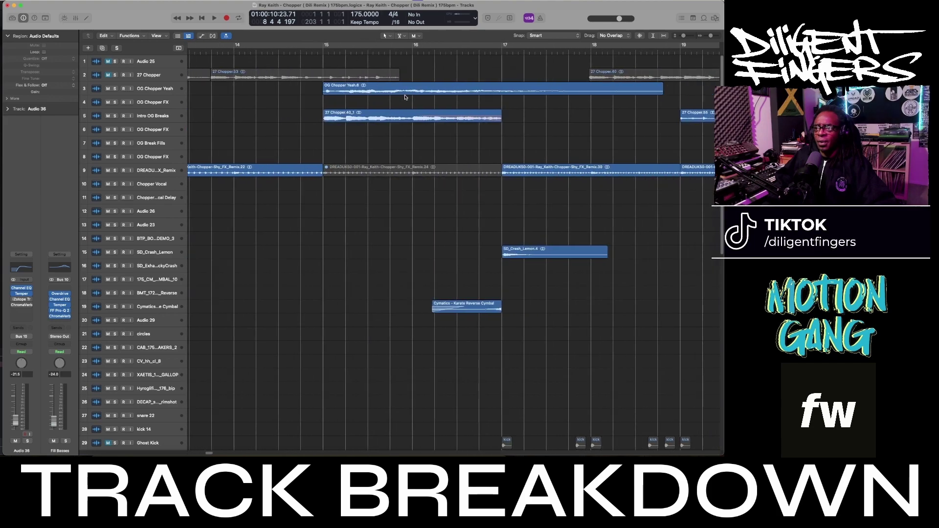
pyautogui.hscroll(12, 405, 97)
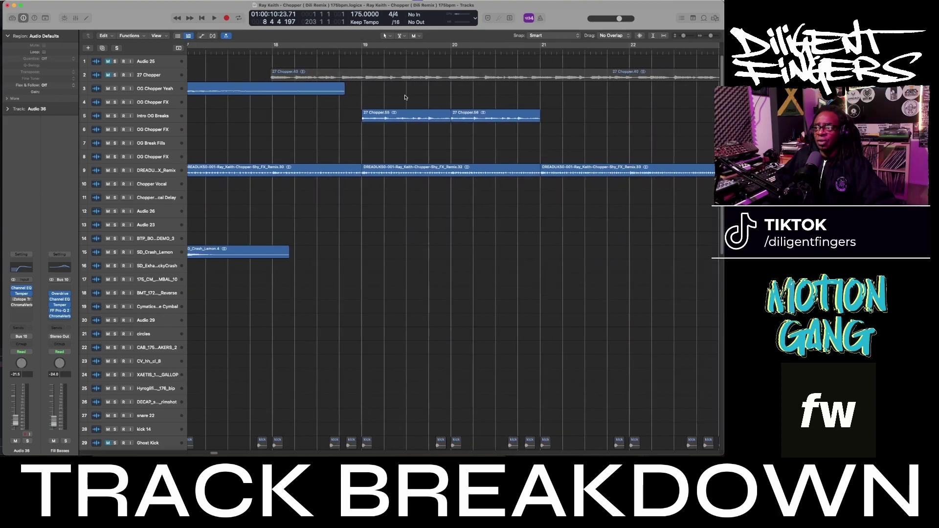
pyautogui.hscroll(2, 405, 97)
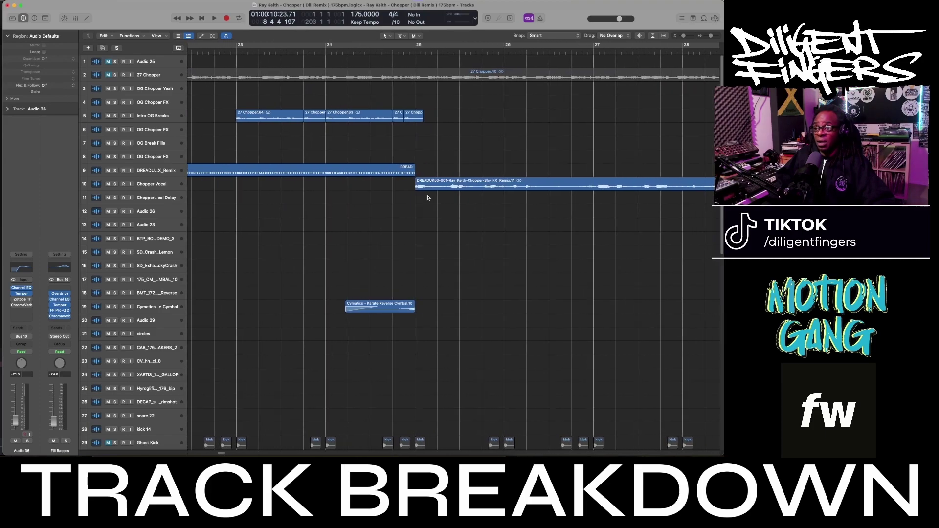
# Step: Examine the wider intro layout across the tracks, from the drop at bar 33 back to bar 1
pyautogui.keyDown('ctrl'); pyautogui.keyDown('alt'); pyautogui.click(385, 133); pyautogui.keyUp('alt'); pyautogui.keyUp('ctrl')
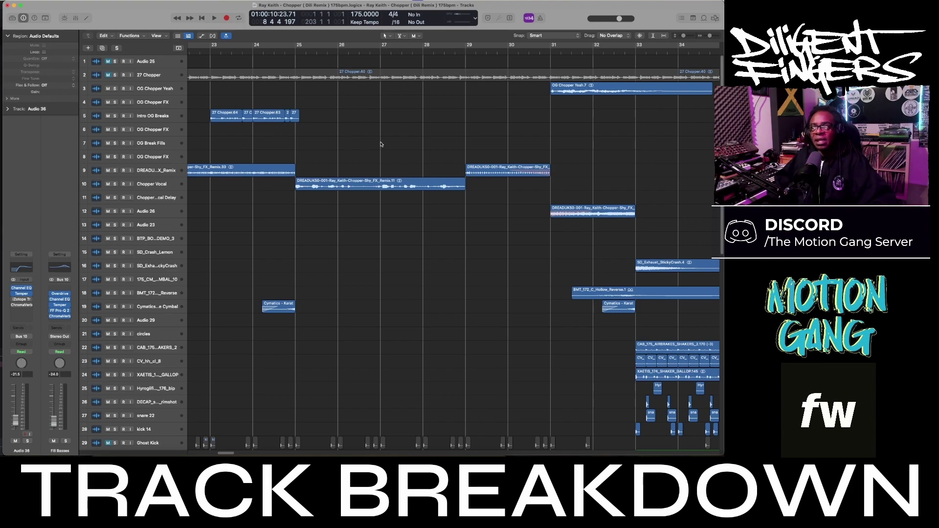
pyautogui.scroll(-4, 382, 144)
pyautogui.hscroll(-10, 347, 139)
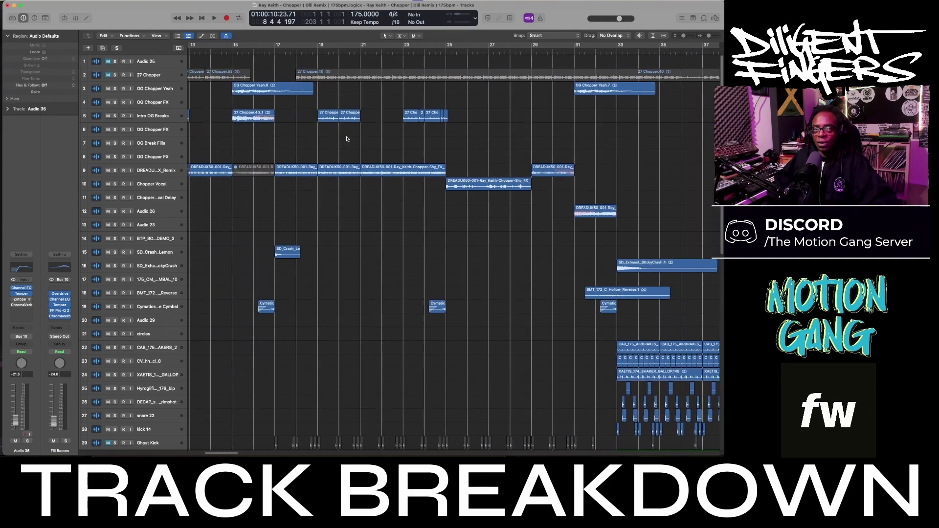
pyautogui.scroll(-1, 346, 138)
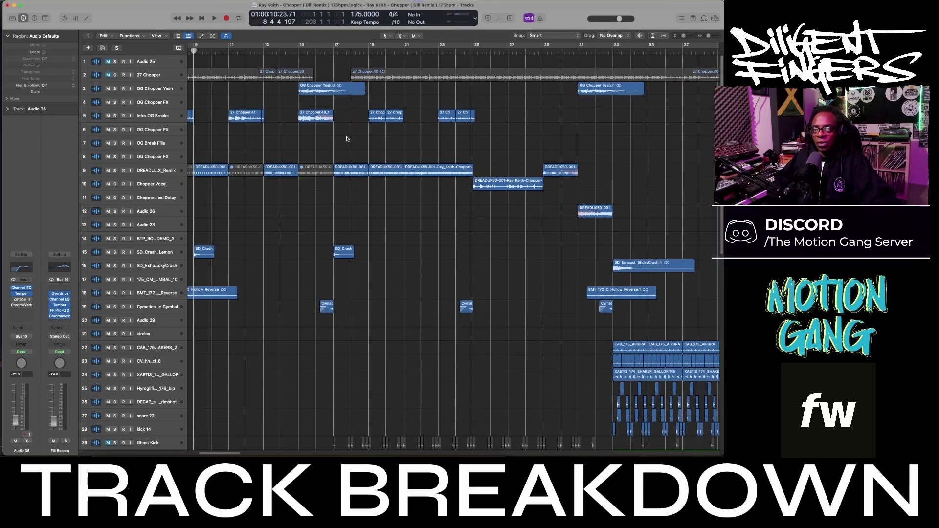
pyautogui.scroll(-3, 347, 139)
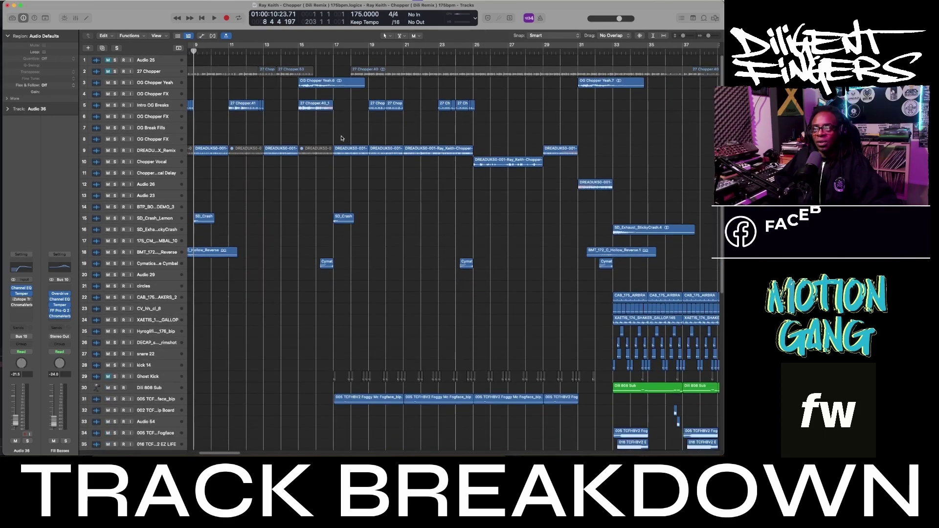
pyautogui.hscroll(-3, 342, 139)
pyautogui.hscroll(-4, 342, 138)
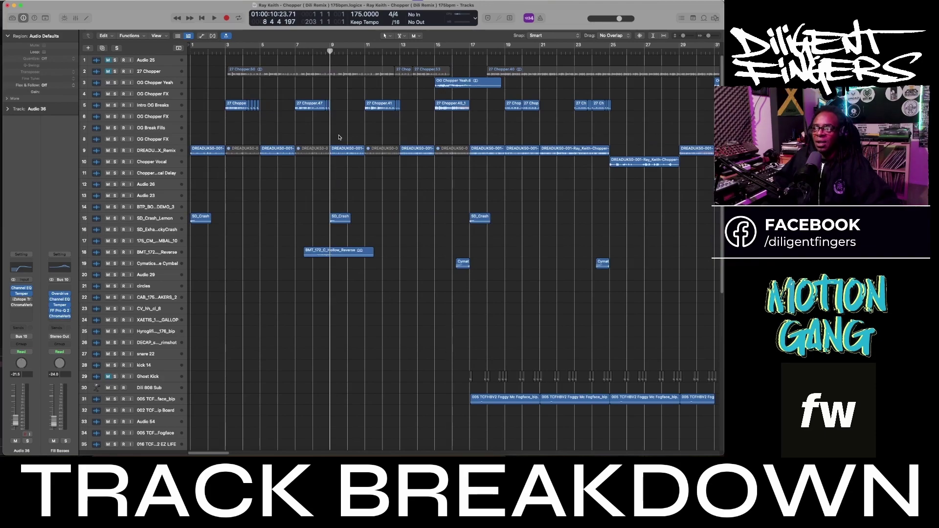
# Step: Play the intro from bar 1 and stop in bar 18
pyautogui.press('Return')
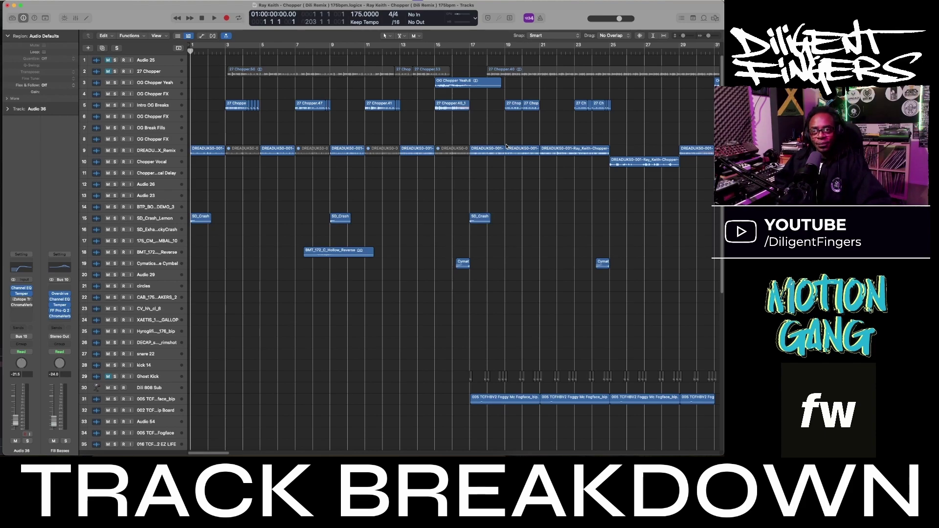
pyautogui.press('space')
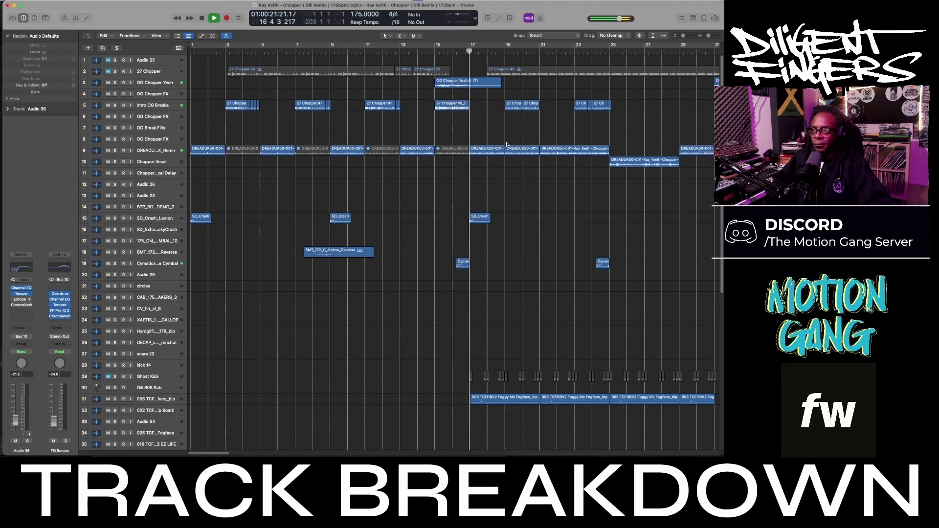
pyautogui.press('space')
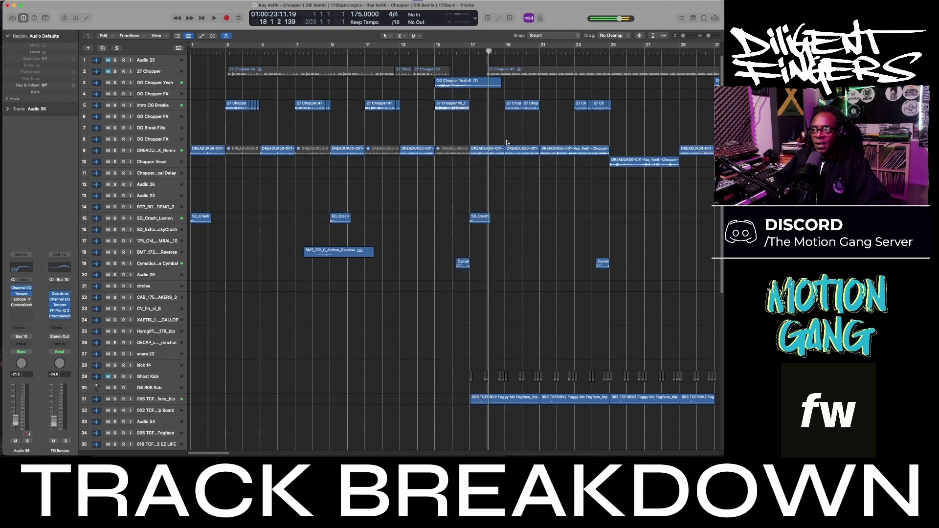
# Step: Replay the transition into the second half of the intro from bar 15, stopping in bar 17
pyautogui.click(434, 51)
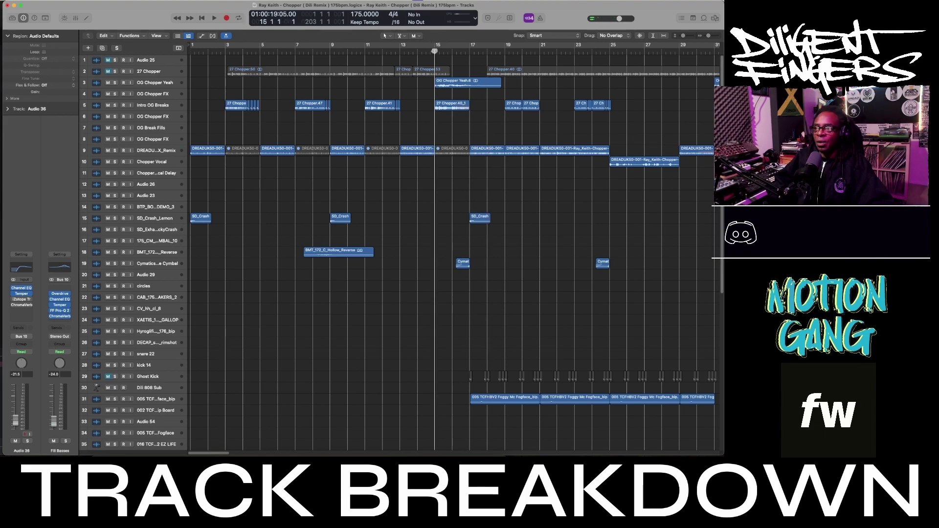
pyautogui.press('space')
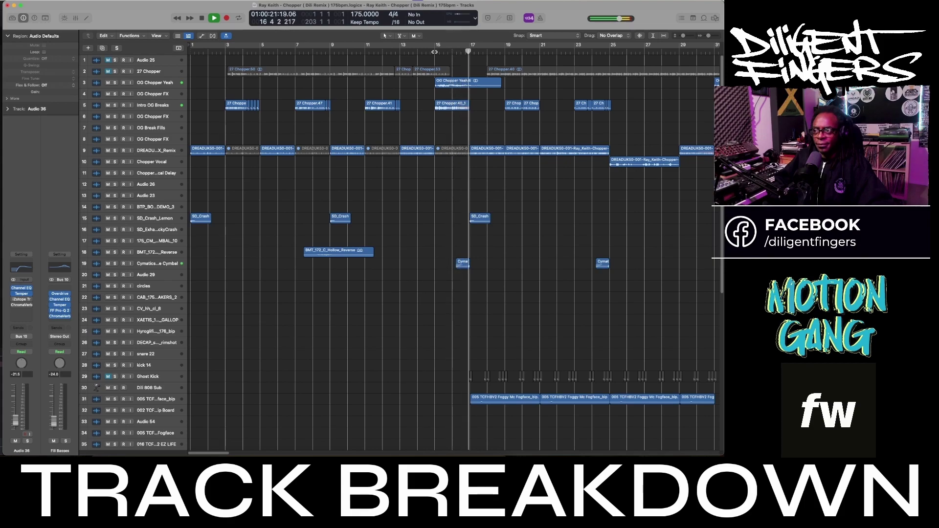
pyautogui.press('space')
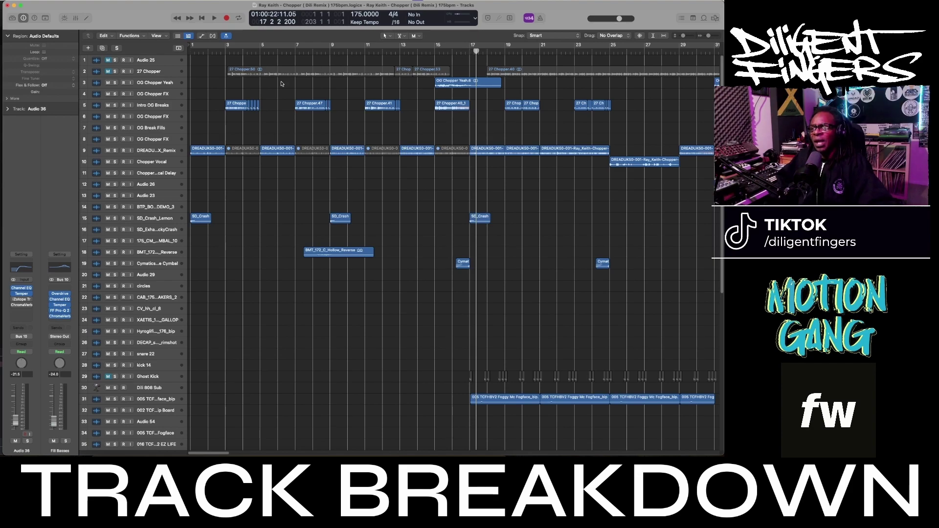
# Step: Audition the OG Chopper Yeah track soloed from bar 15 to bar 19 and turn its solo off again
pyautogui.click(191, 53)
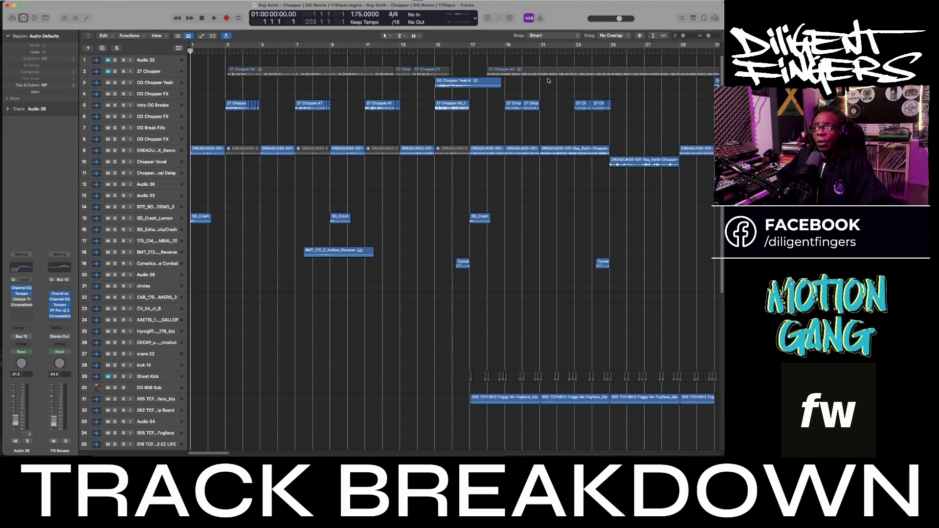
pyautogui.click(436, 53)
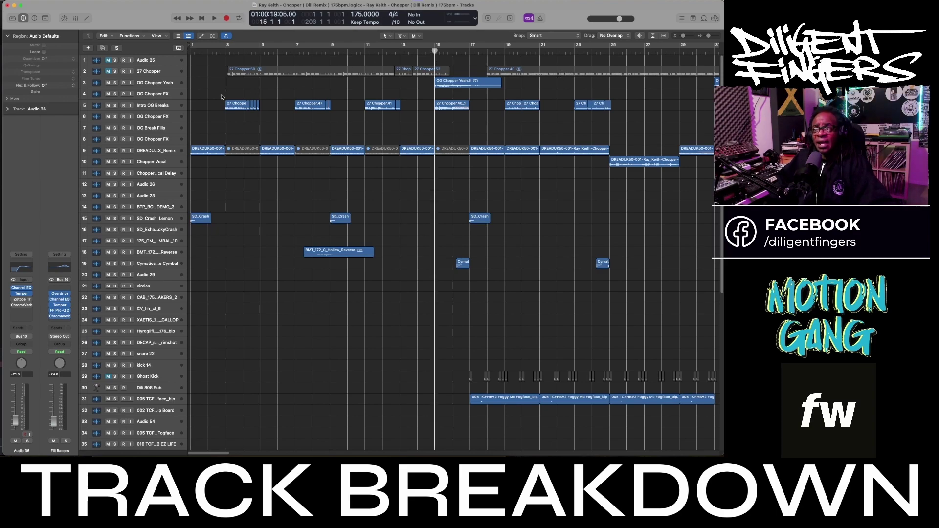
pyautogui.click(115, 83)
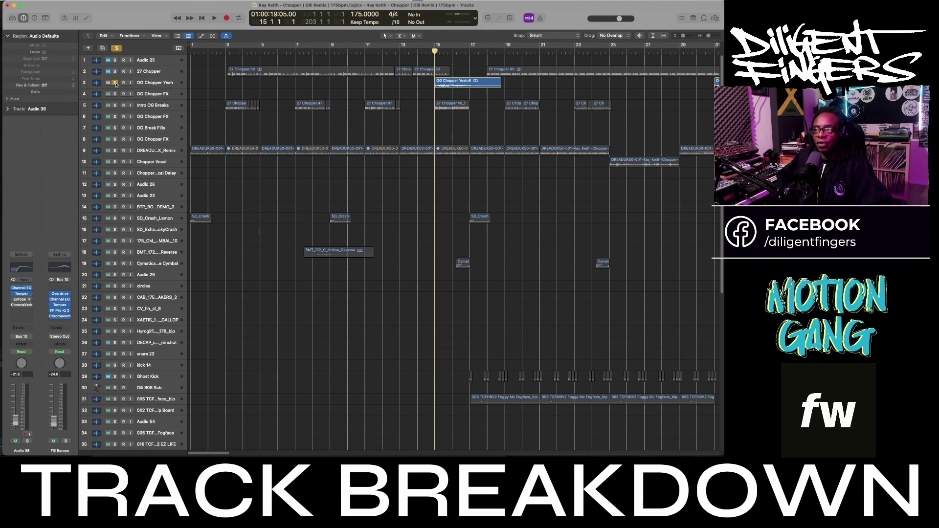
pyautogui.press('space')
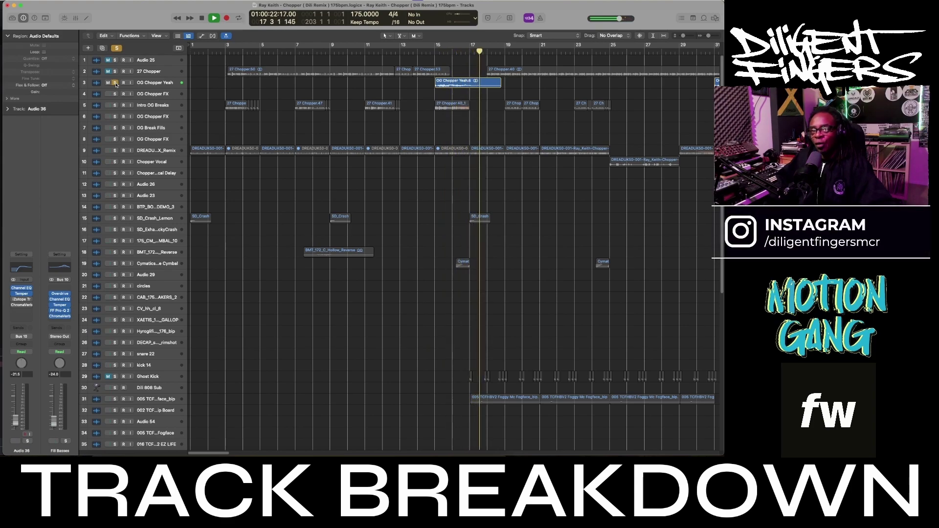
pyautogui.press('space')
pyautogui.click(115, 83)
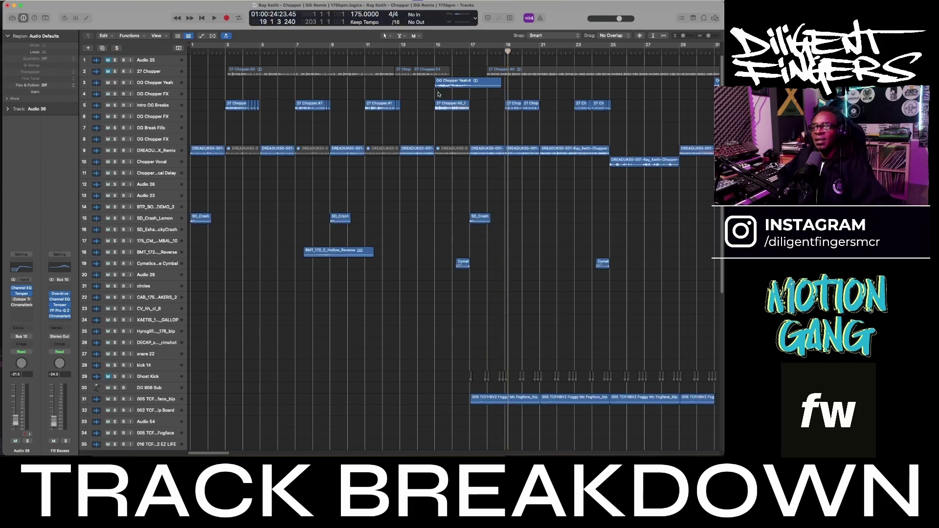
# Step: Play the second half of the intro from bar 17 with all unmuted tracks
pyautogui.keyDown('ctrl'); pyautogui.keyDown('alt'); pyautogui.click(451, 99); pyautogui.keyUp('alt'); pyautogui.keyUp('ctrl')
pyautogui.scroll(5, 451, 100)
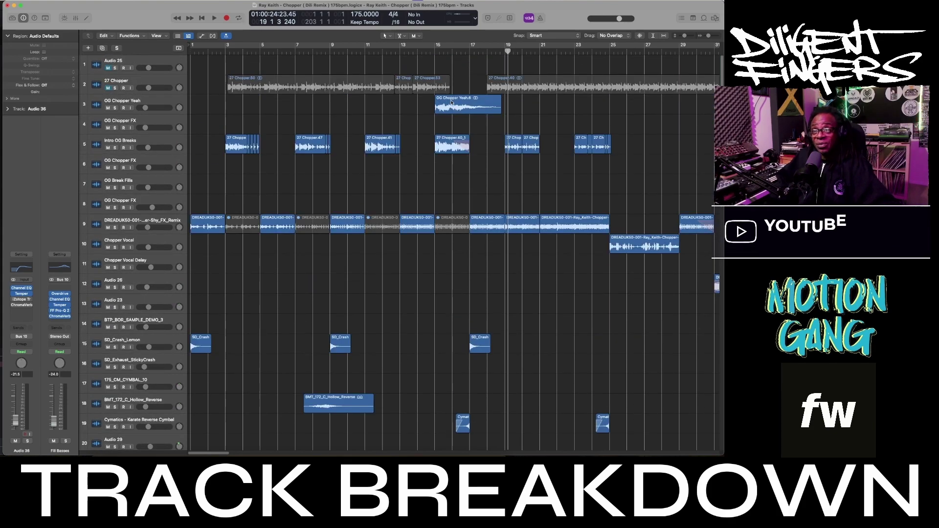
pyautogui.keyDown('ctrl'); pyautogui.keyDown('alt'); pyautogui.click(485, 190); pyautogui.keyUp('alt'); pyautogui.keyUp('ctrl')
pyautogui.press('super+Up')
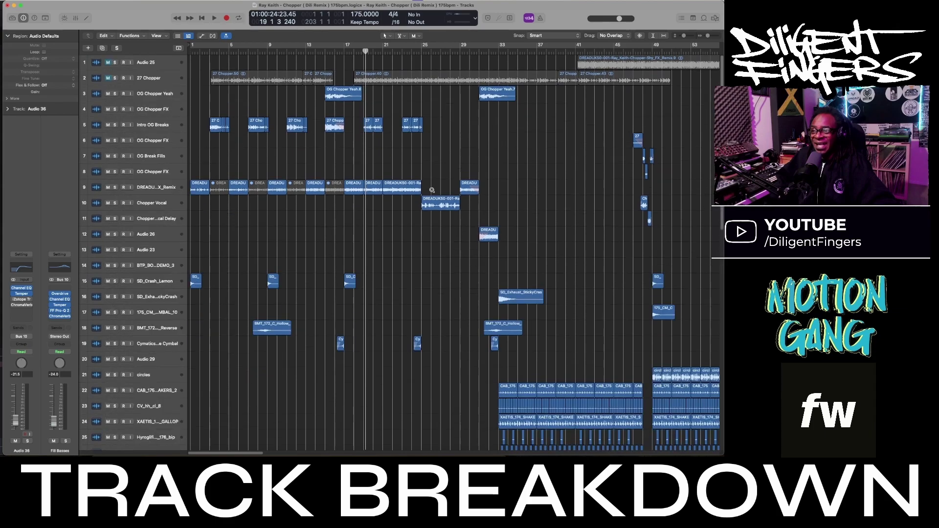
pyautogui.press('super+Up')
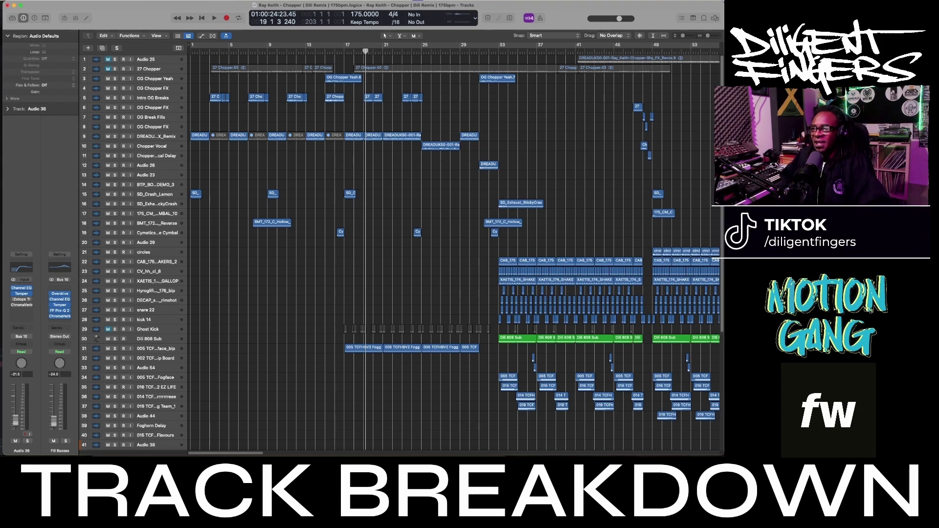
pyautogui.click(344, 52)
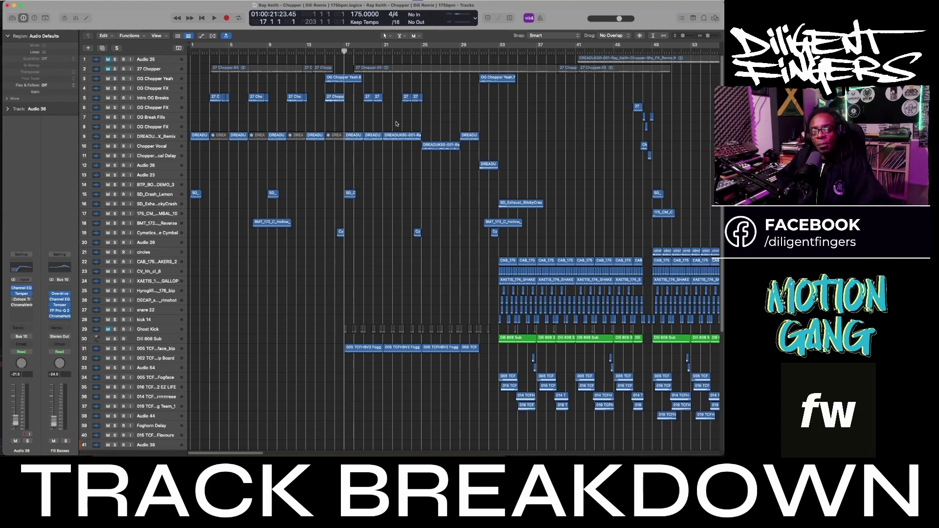
pyautogui.press('space')
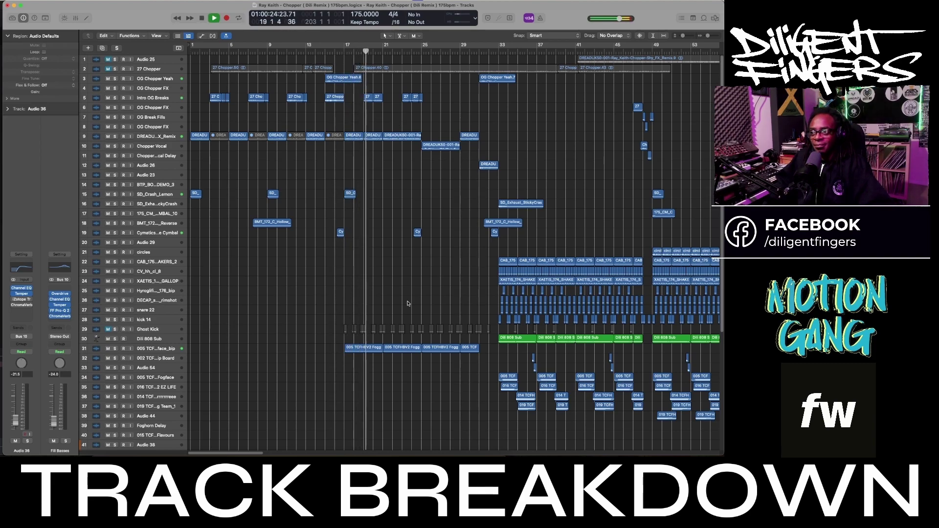
# Step: Select the 005 TCFHBV2 Foggy Mc Fogface_bip track, enlarge its waveform view and stop playback in bar 25
pyautogui.click(162, 349)
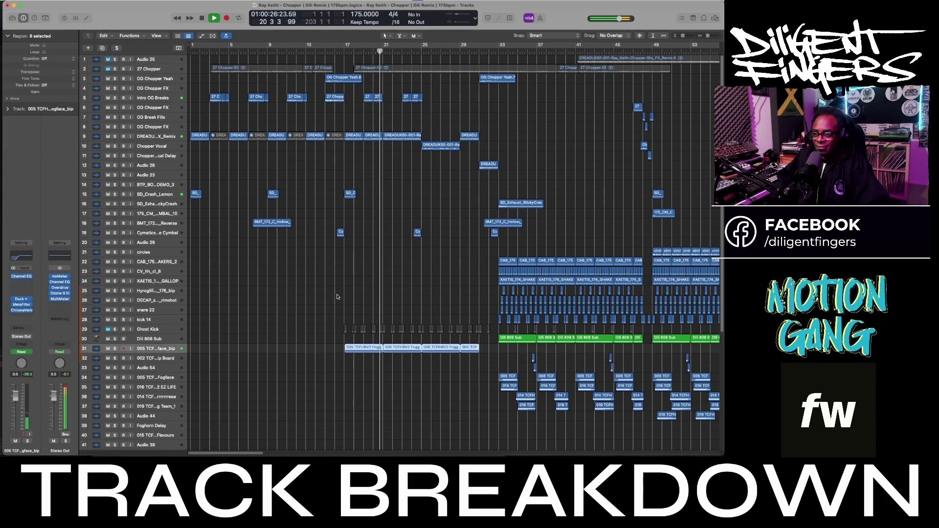
pyautogui.press('z')
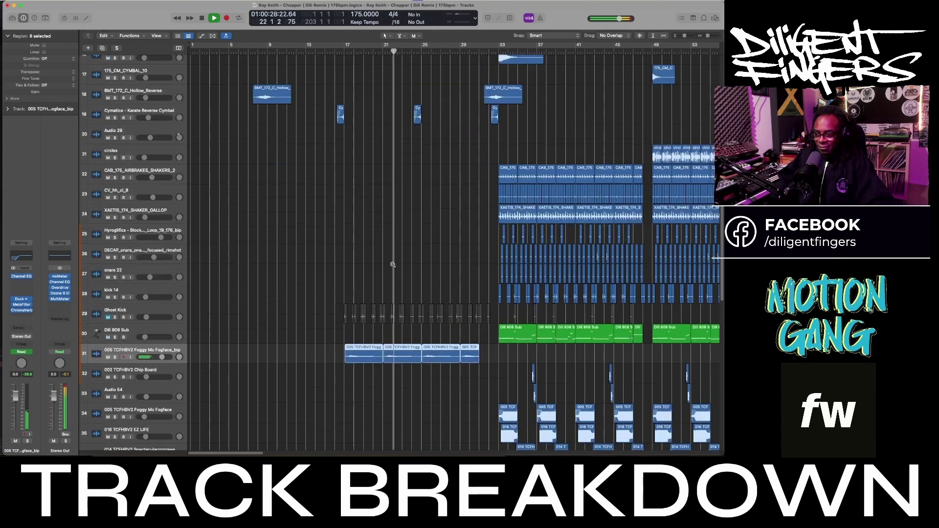
pyautogui.scroll(-5, 391, 265)
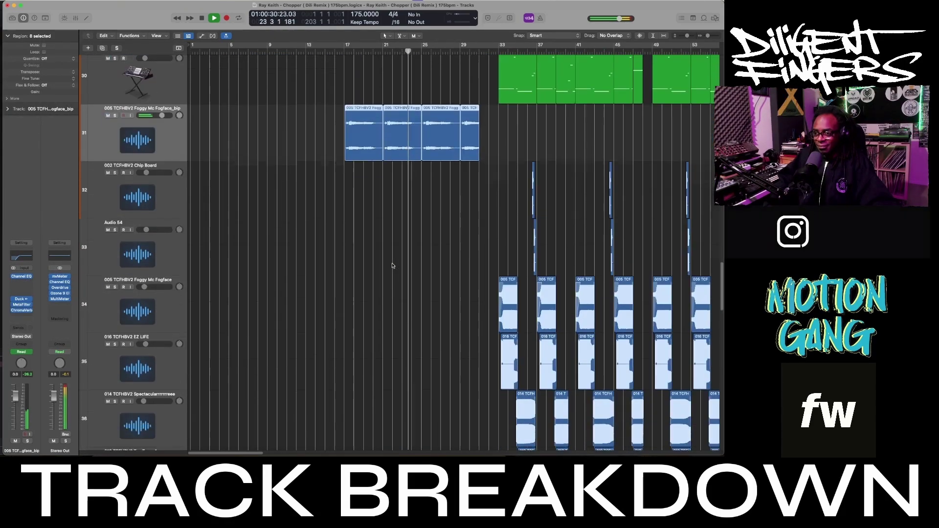
pyautogui.scroll(5, 392, 265)
pyautogui.press('space')
# Step: Audition the Foggy Mc Fogface_bip track soloed from bar 17 to bar 24 and turn its solo off again
pyautogui.click(115, 198)
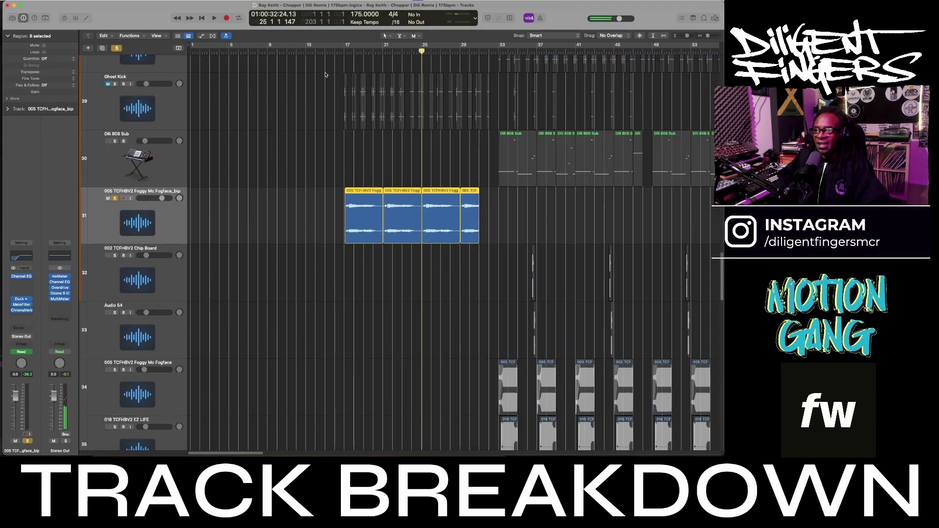
pyautogui.click(344, 52)
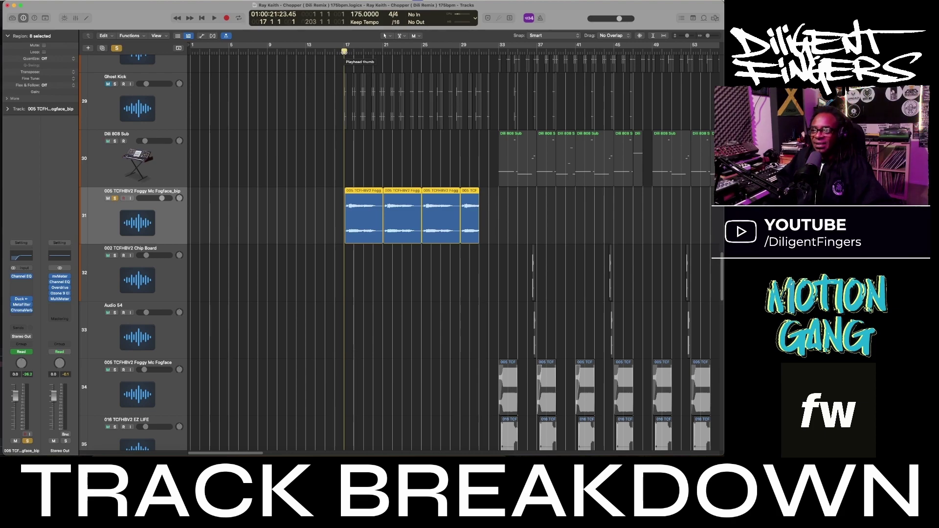
pyautogui.press('space')
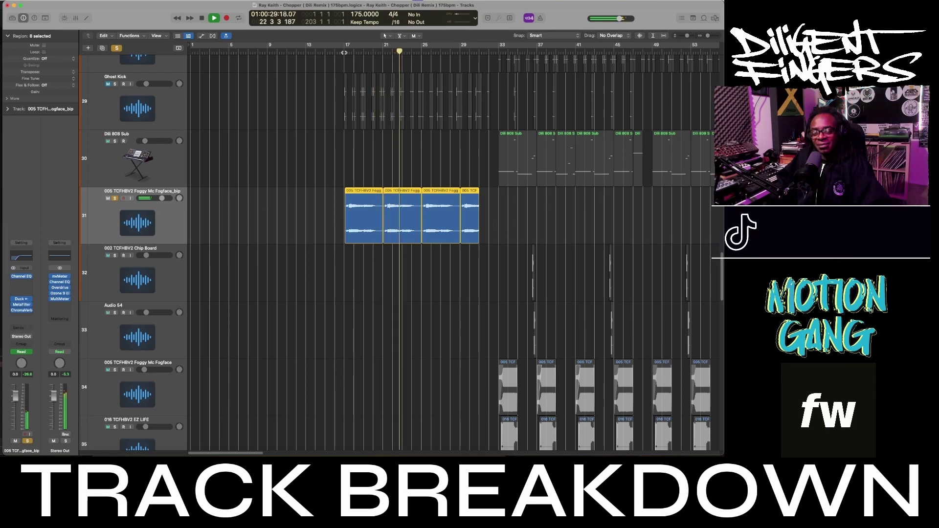
pyautogui.press('space')
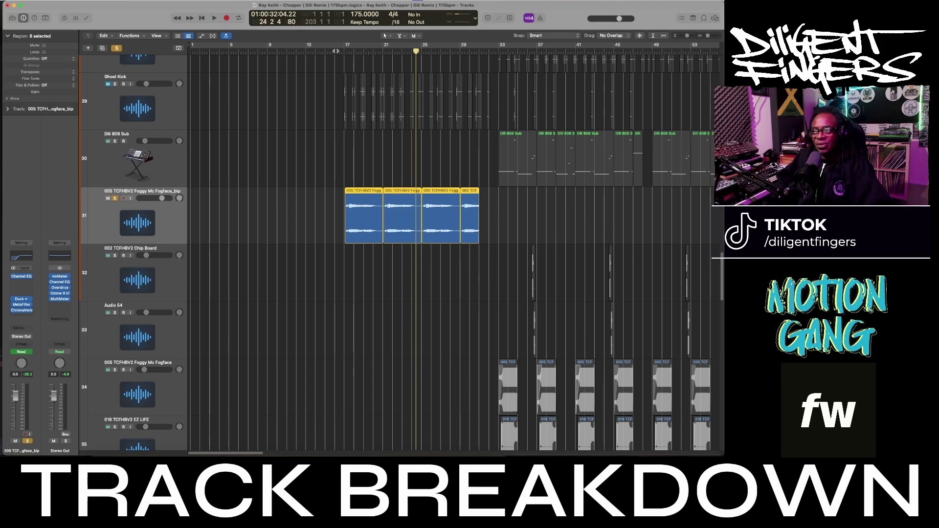
pyautogui.press('super+Up')
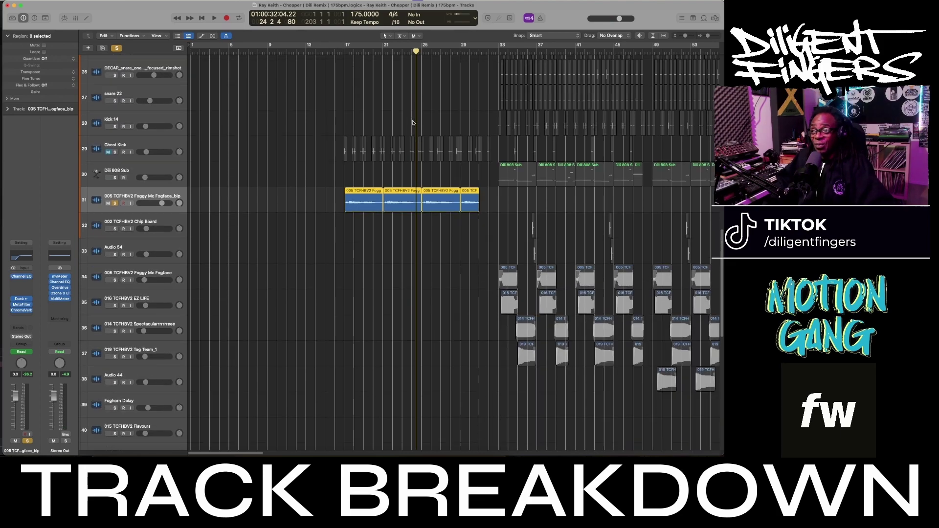
pyautogui.click(118, 48)
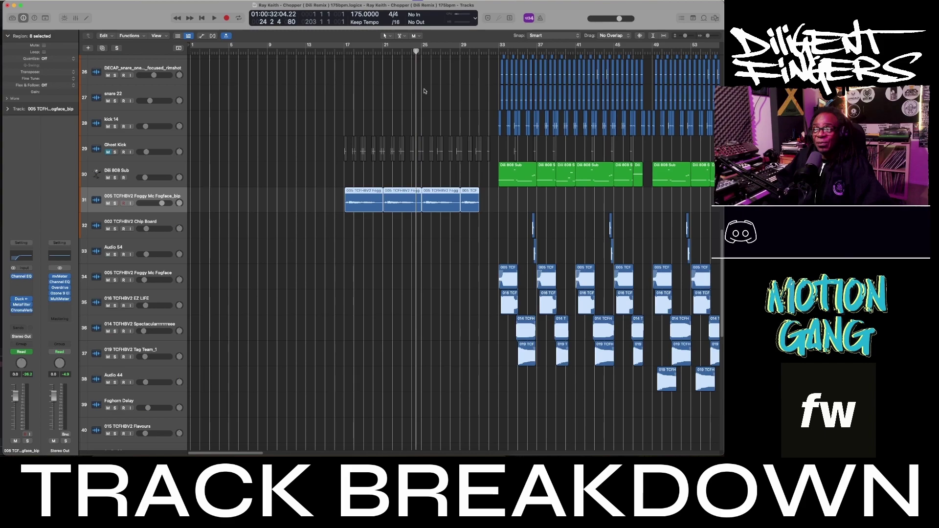
# Step: Solo the bass tracks 30 to 37, from Dili 808 Sub to Tag Team_1, and play them from bar 33 to bar 41
pyautogui.scroll(5, 382, 91)
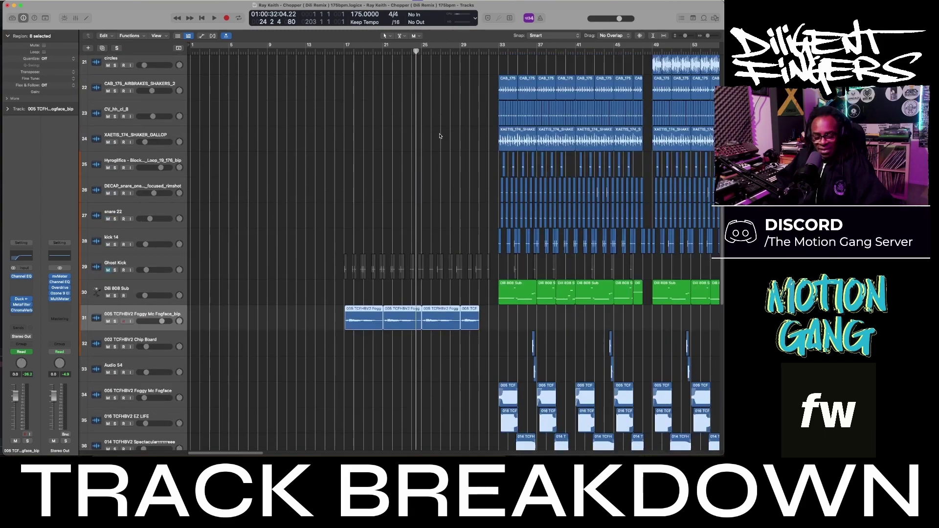
pyautogui.scroll(-6, 436, 130)
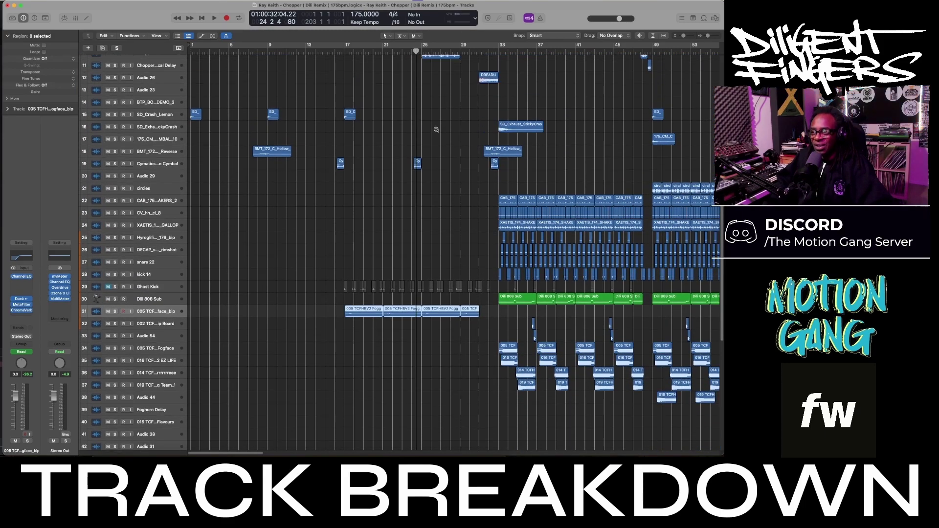
pyautogui.scroll(-2, 436, 129)
pyautogui.scroll(-5, 436, 128)
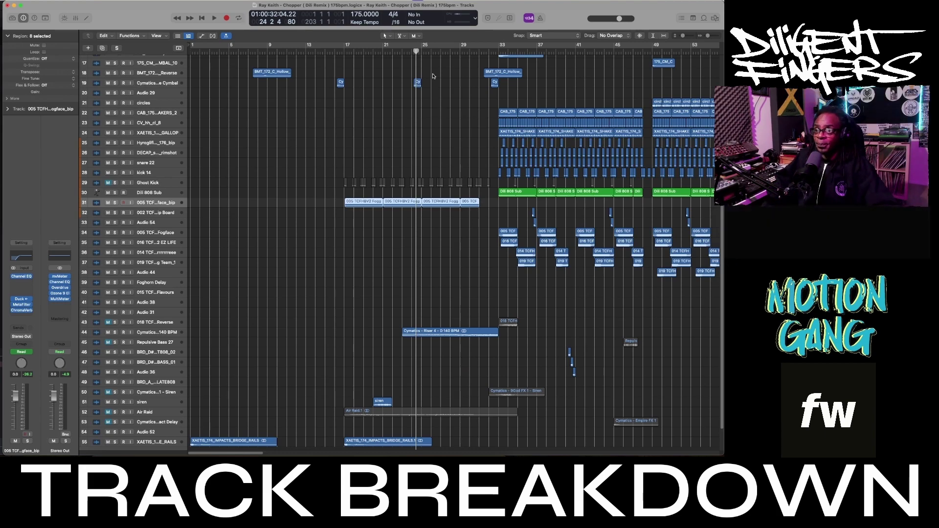
pyautogui.click(498, 47)
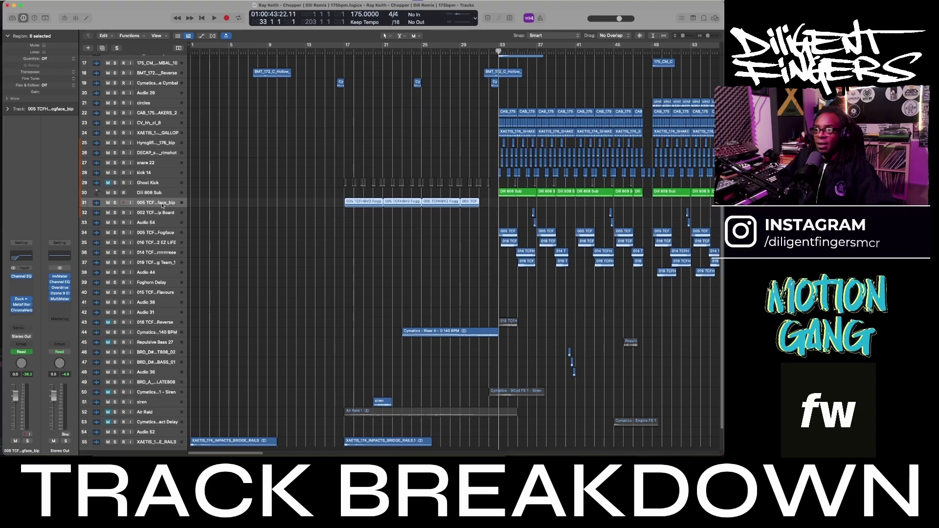
pyautogui.moveTo(114, 194); pyautogui.dragTo(112, 269)
pyautogui.press('space')
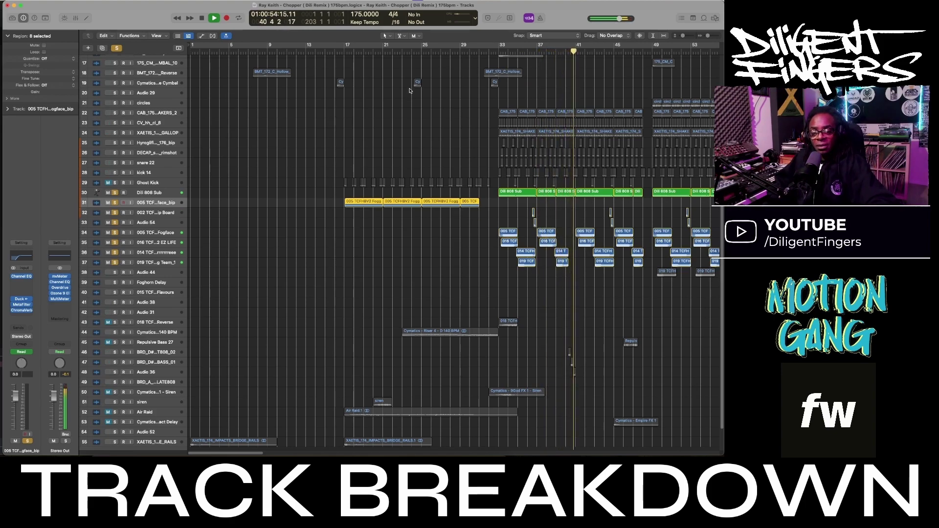
pyautogui.press('space')
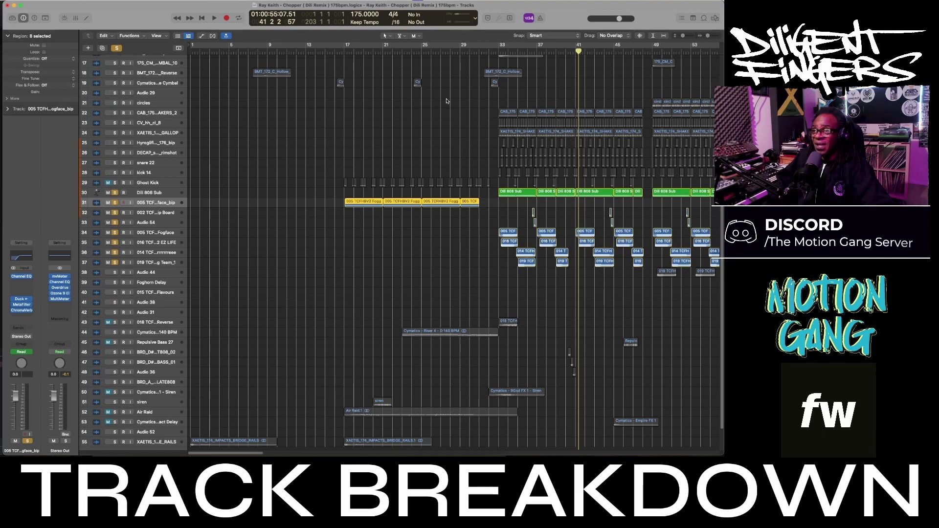
# Step: Switch the bass solos off and back on, and look over the bass regions beyond bar 61
pyautogui.click(116, 48)
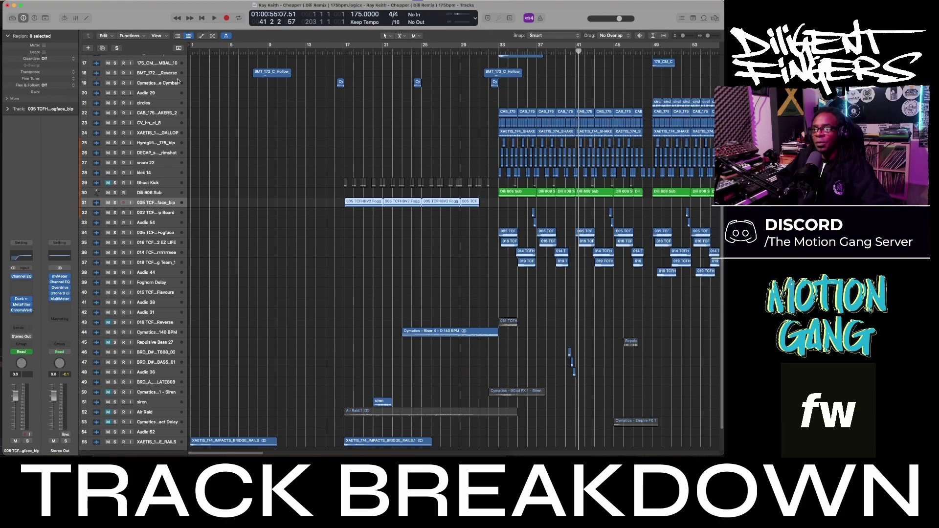
pyautogui.click(116, 48)
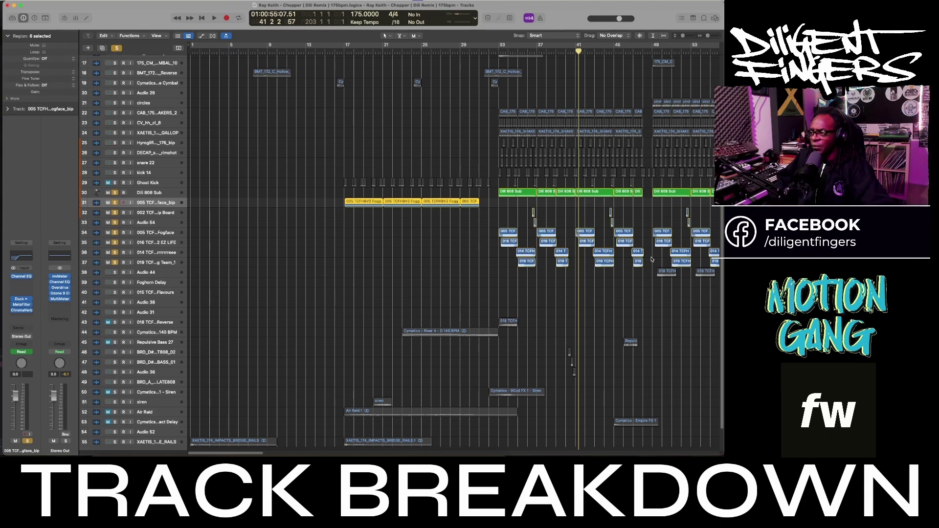
pyautogui.hscroll(5, 653, 259)
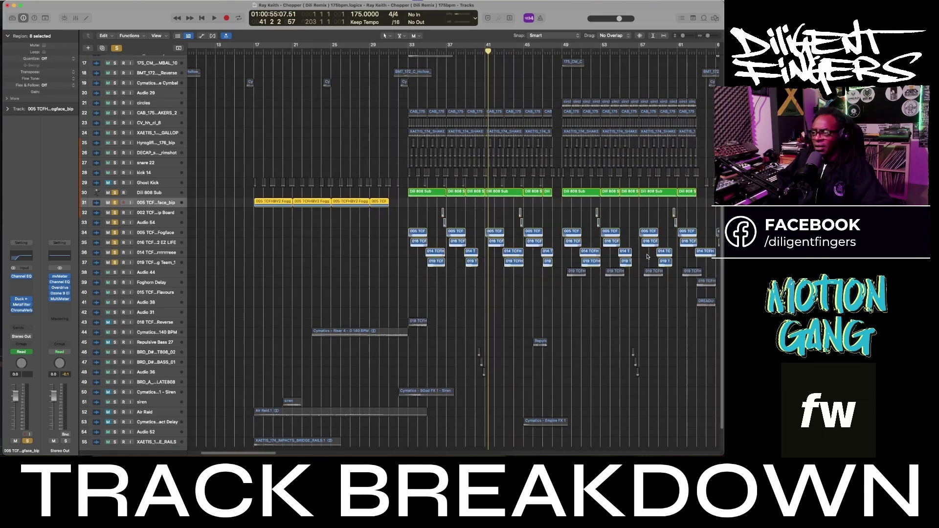
pyautogui.hscroll(3, 647, 256)
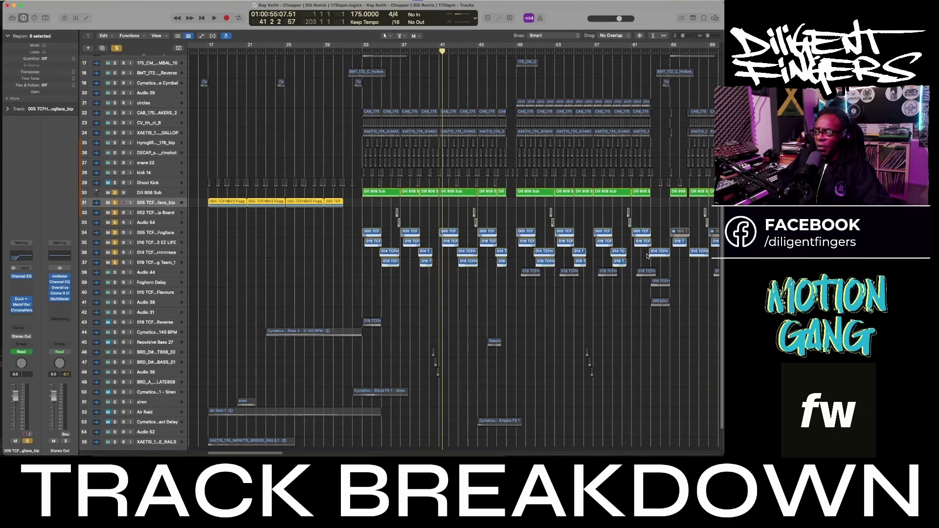
pyautogui.hscroll(-6, 647, 256)
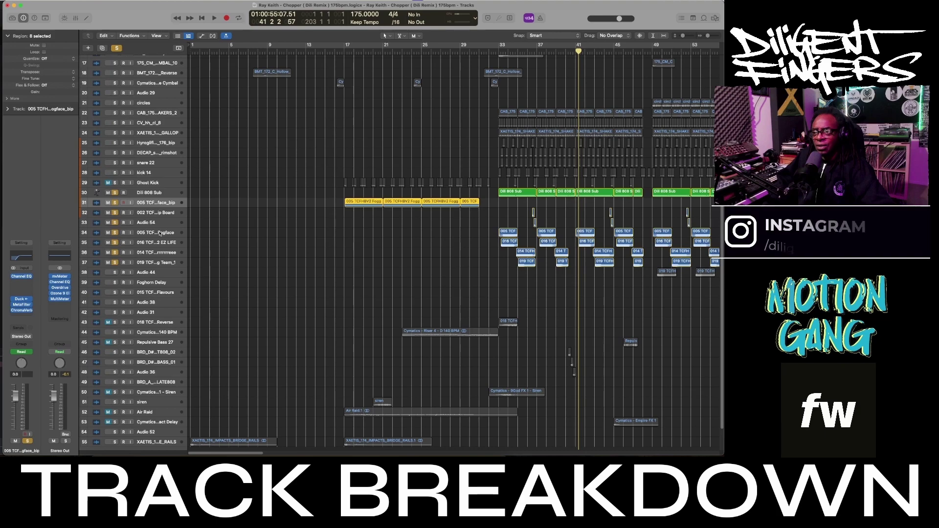
# Step: Open the Channel EQs of the 005 Foggy Mc Fogface and 016 EZ LIFE tracks and arrange them for comparison
pyautogui.click(211, 237)
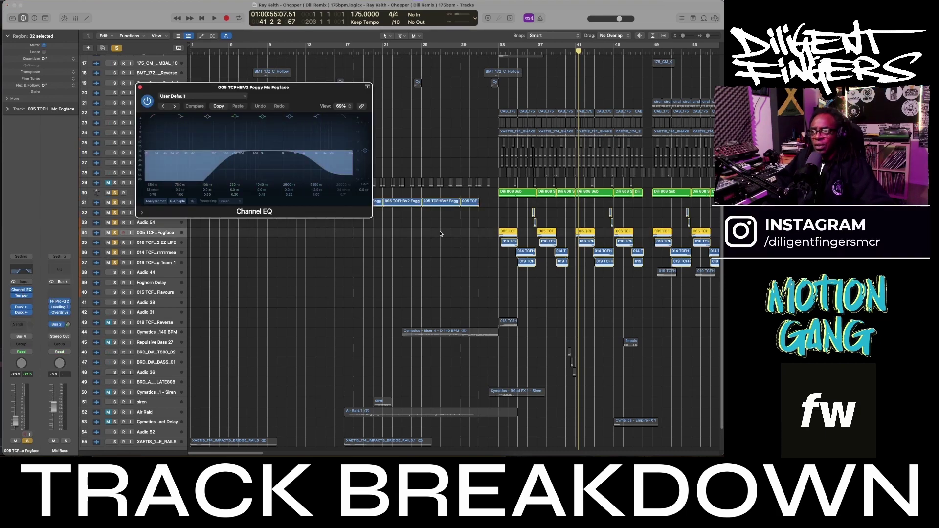
pyautogui.click(163, 244)
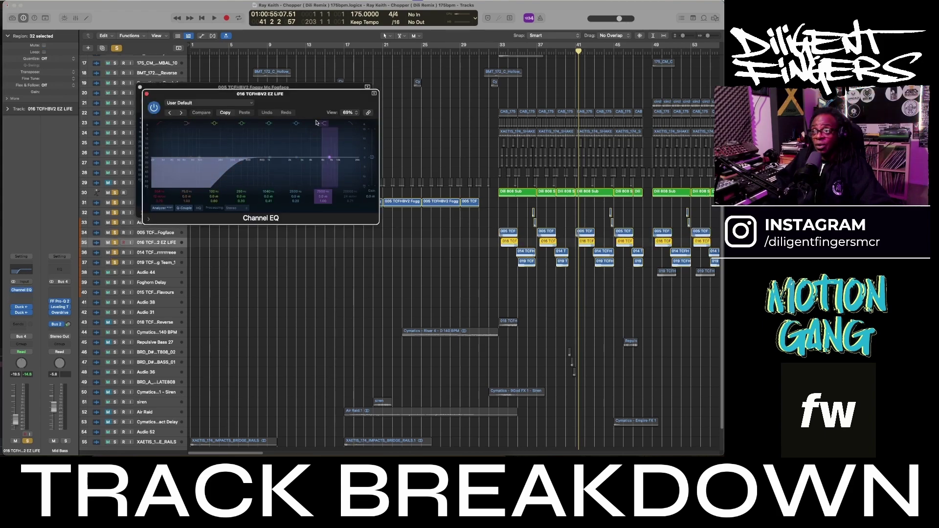
pyautogui.click(22, 290)
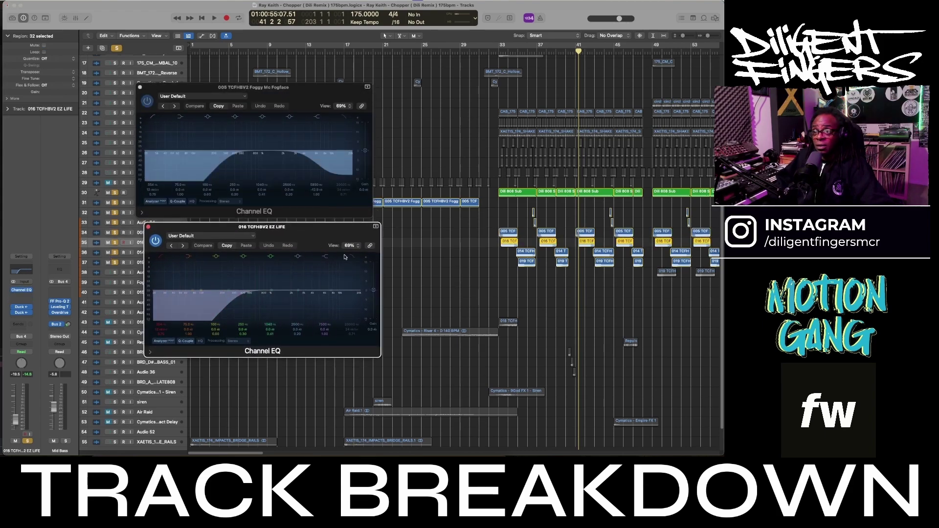
# Step: Open the Channel EQs of the 014 TCFHBV2 and 019 Tag Team_1 tracks and place them beside the other two
pyautogui.click(142, 253)
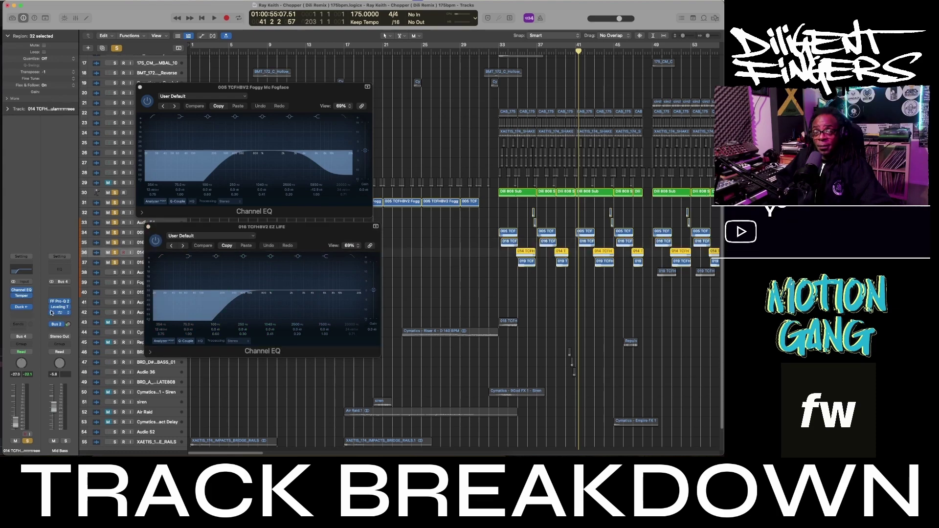
pyautogui.click(22, 290)
pyautogui.moveTo(348, 97); pyautogui.dragTo(594, 288)
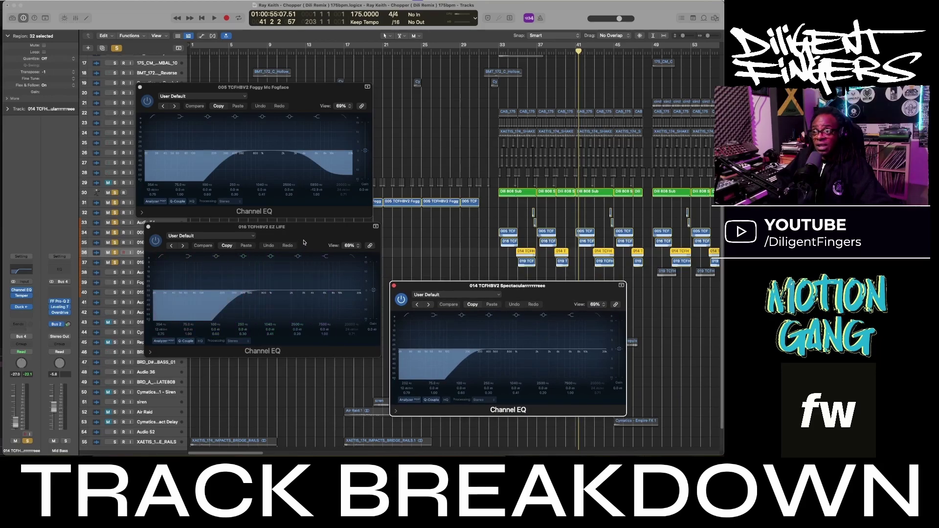
pyautogui.click(141, 264)
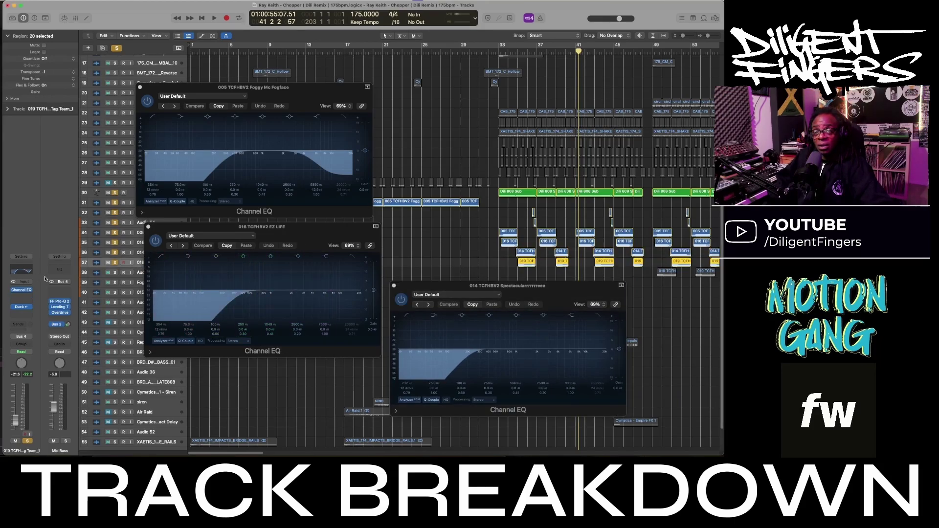
pyautogui.click(22, 290)
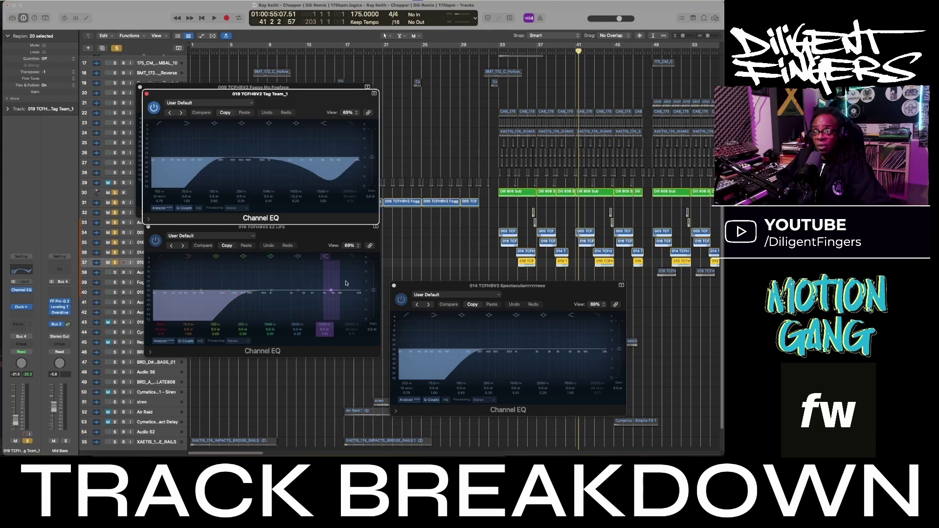
pyautogui.moveTo(313, 104); pyautogui.dragTo(565, 76)
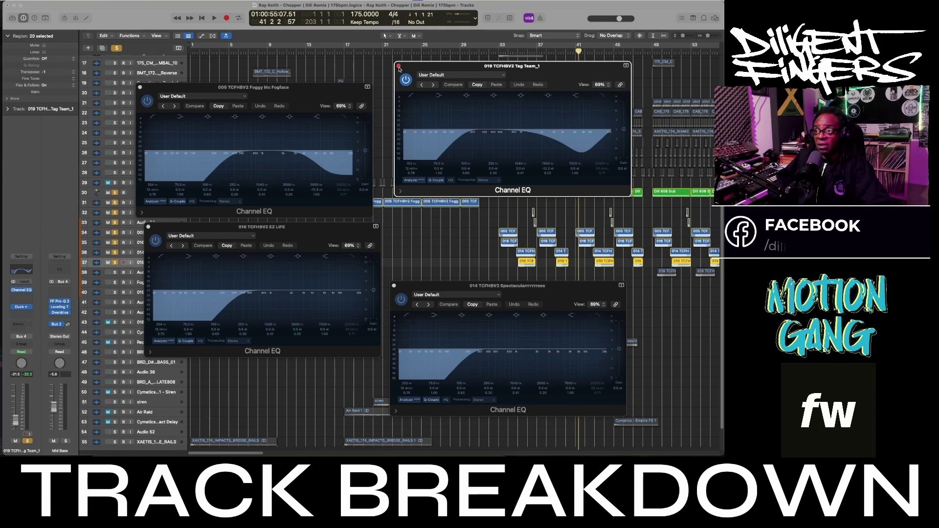
# Step: Close all four Channel EQ windows of the mid bass tracks
pyautogui.click(398, 65)
pyautogui.click(140, 88)
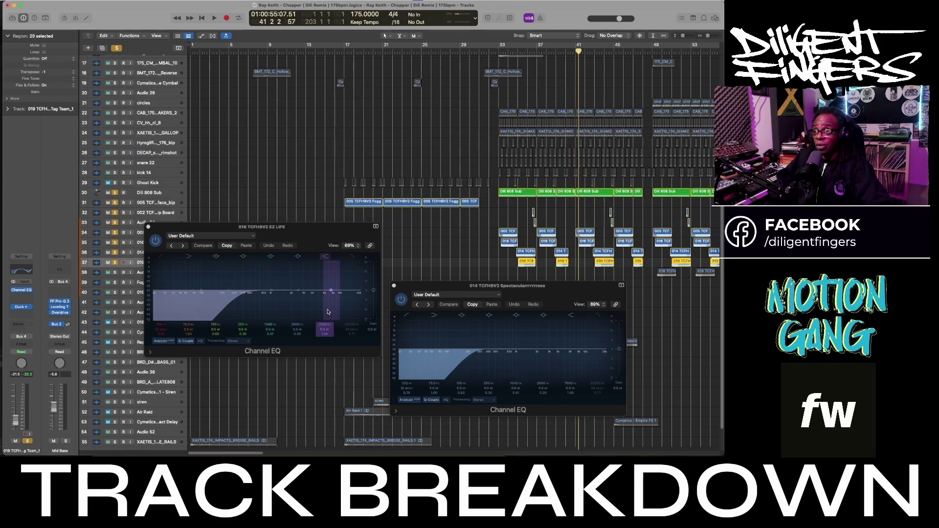
pyautogui.click(395, 286)
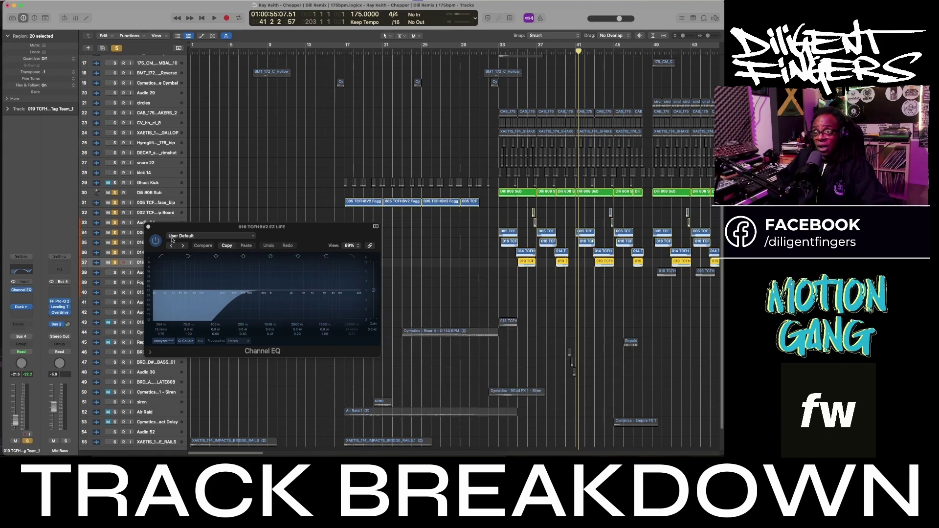
pyautogui.click(148, 226)
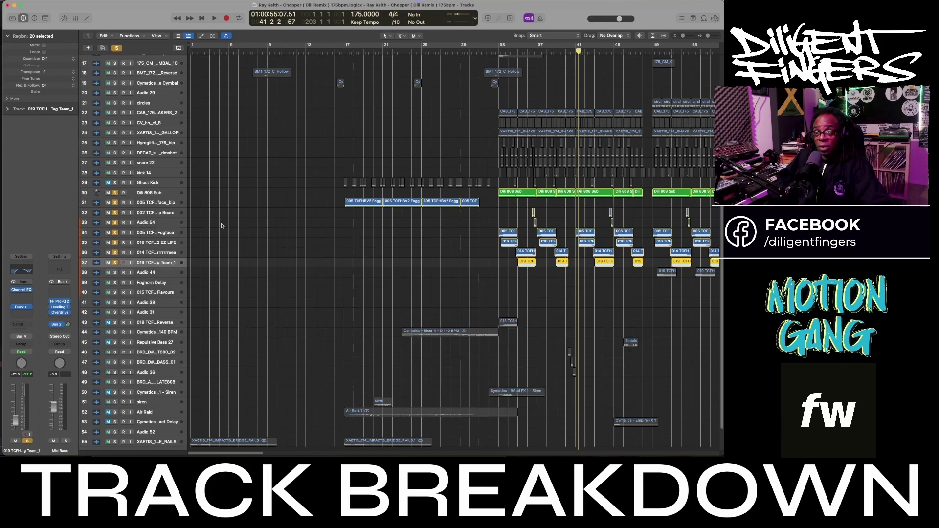
# Step: Replay the soloed bass tracks from bar 33 and stop in bar 37
pyautogui.click(501, 57)
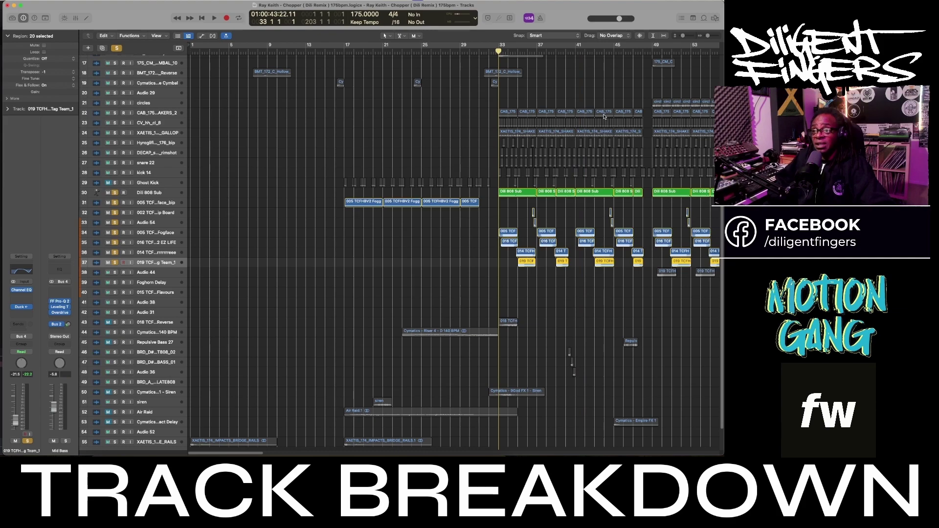
pyautogui.press('space')
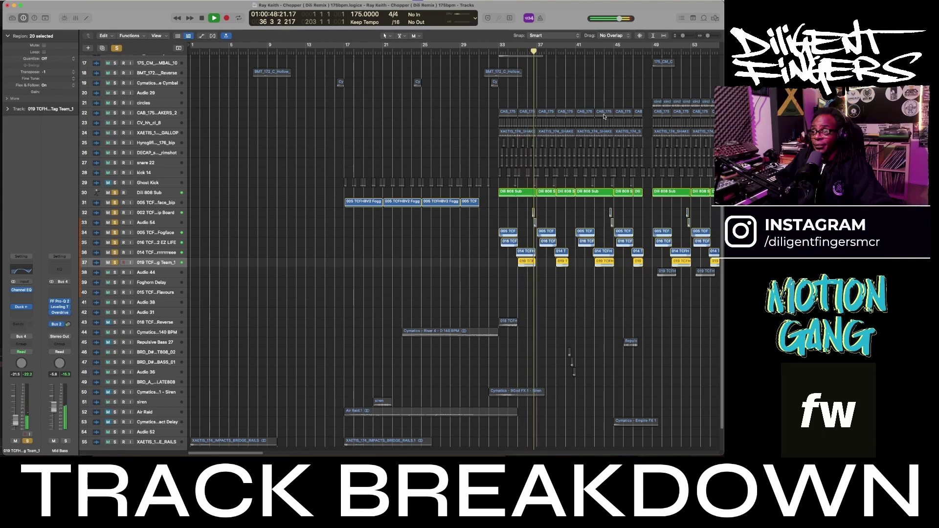
pyautogui.press('space')
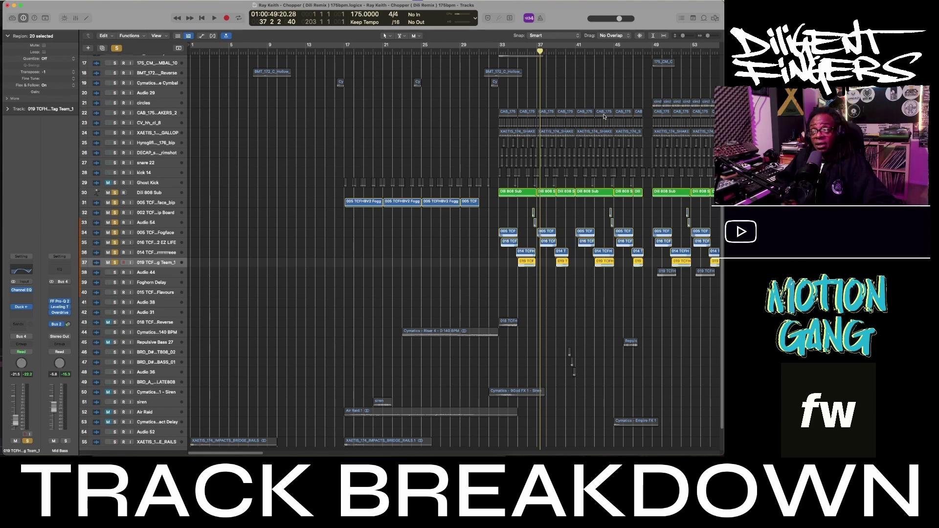
# Step: Select the Ghost Kick track and examine its regions in the build-up and around the drop at bar 33
pyautogui.click(148, 183)
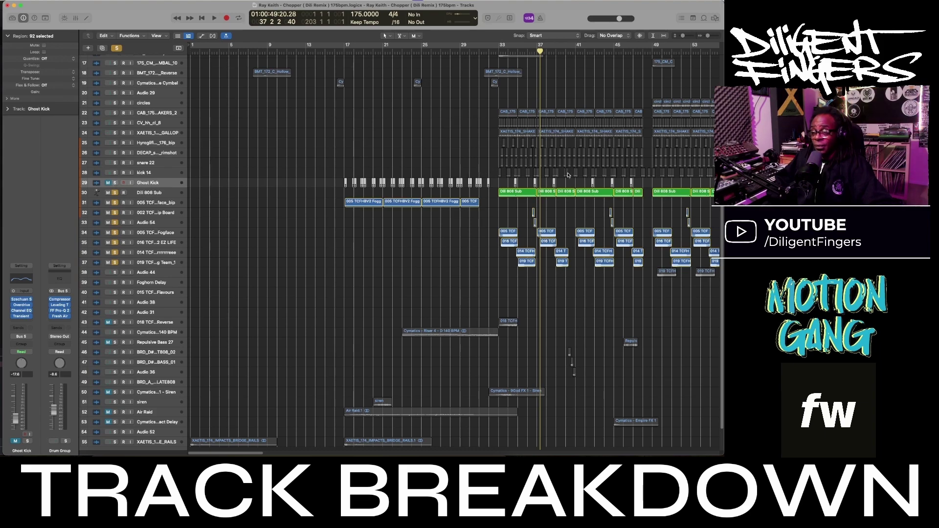
pyautogui.scroll(5, 546, 170)
pyautogui.hscroll(15, 536, 177)
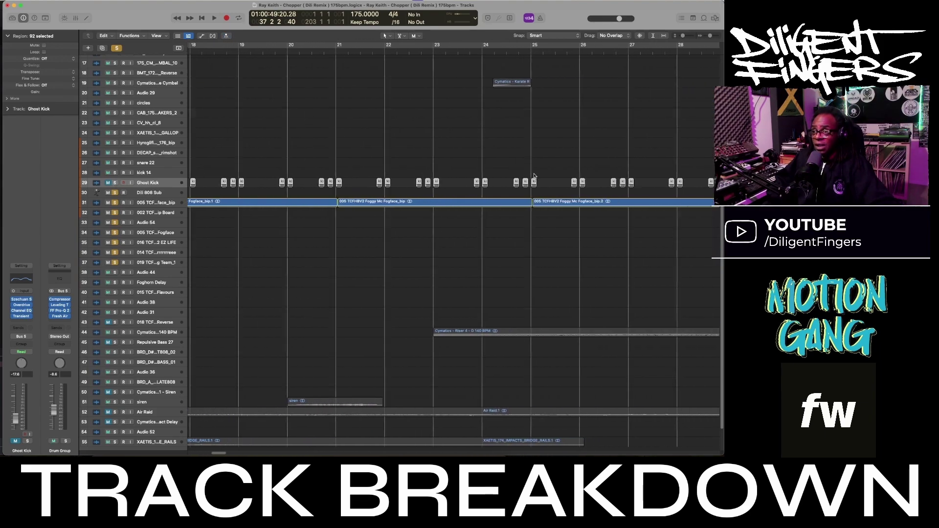
pyautogui.hscroll(5, 533, 175)
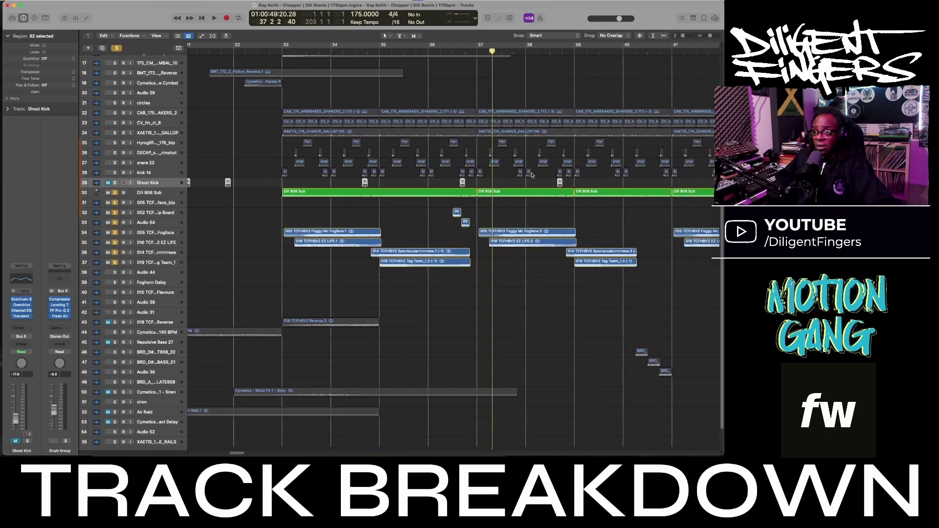
pyautogui.scroll(3, 500, 172)
pyautogui.hscroll(-5, 500, 172)
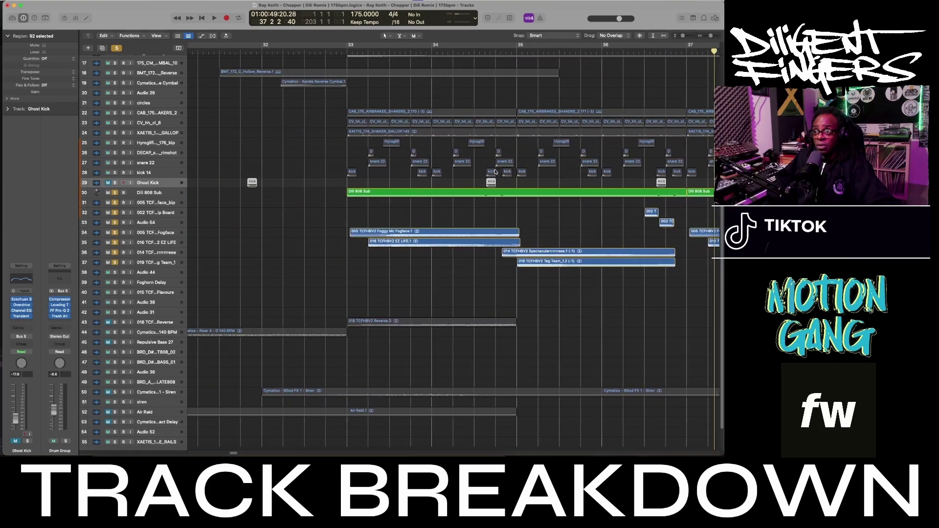
# Step: Solo the kick 14 track, audition it with the soloed bass tracks from bar 33, and stop in bar 41
pyautogui.click(258, 49)
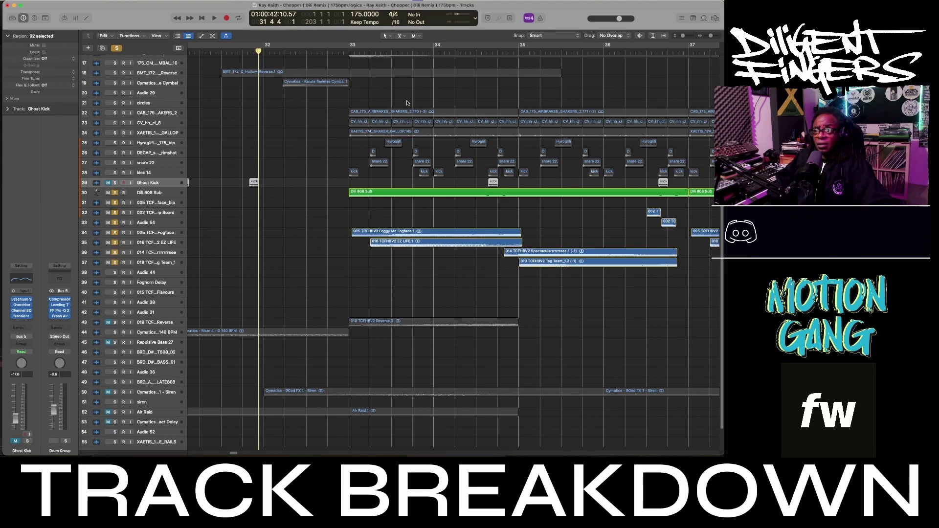
pyautogui.click(116, 173)
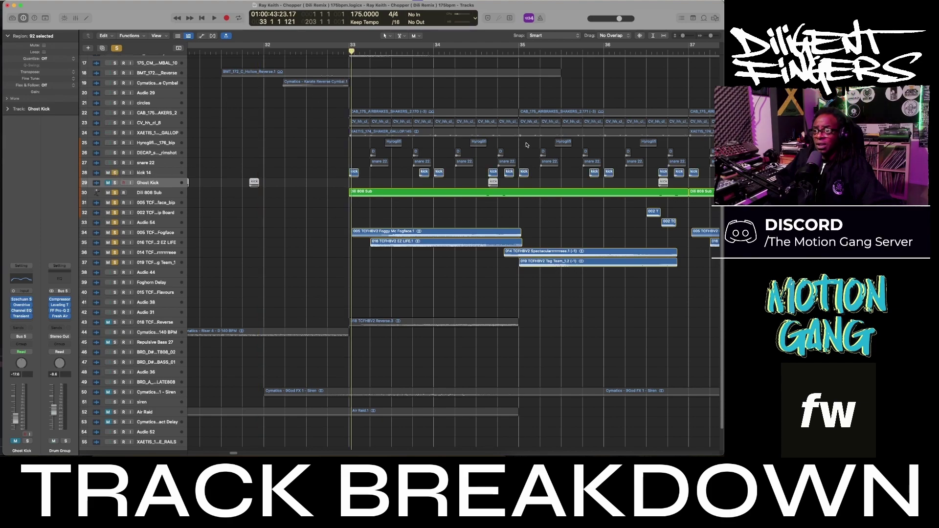
pyautogui.click(352, 54)
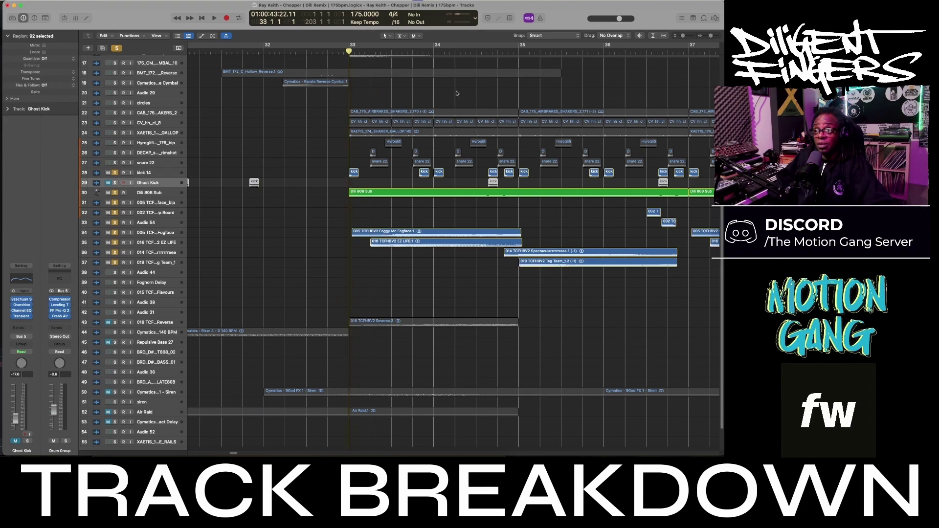
pyautogui.press('space')
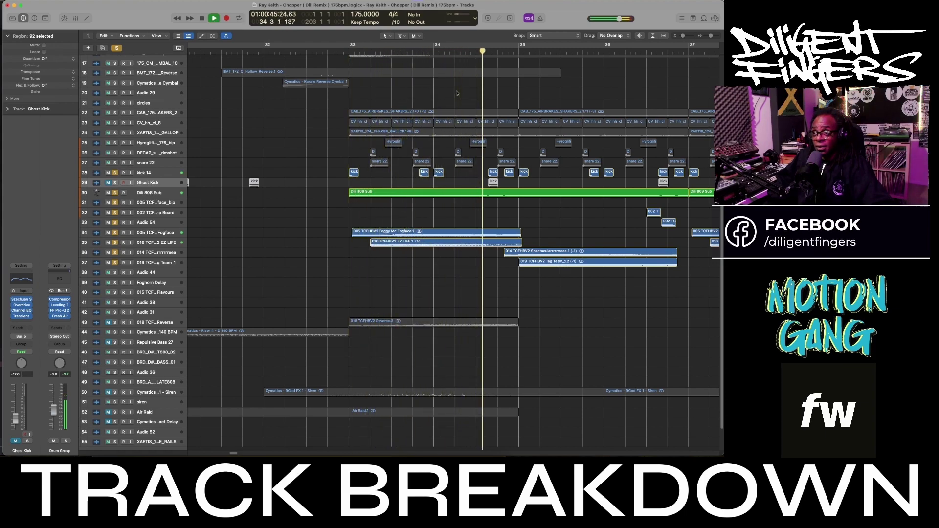
pyautogui.hscroll(1, 547, 144)
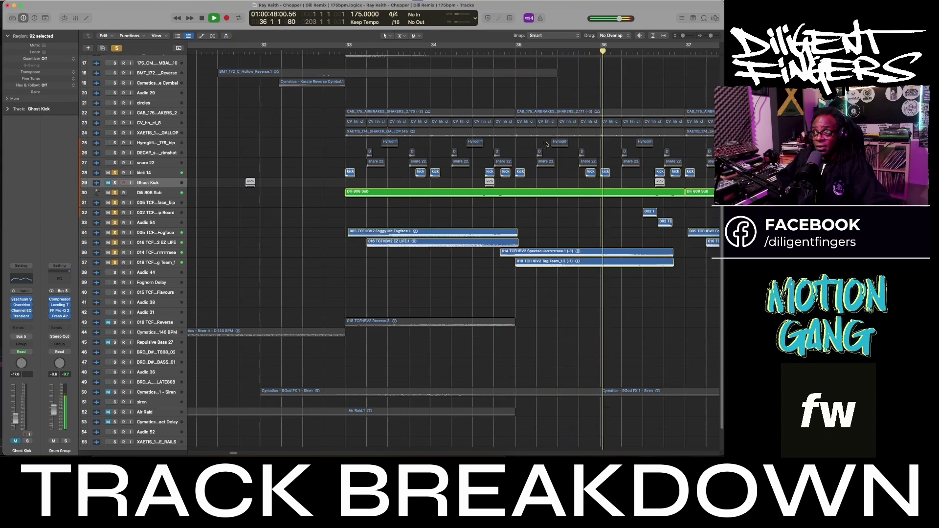
pyautogui.hscroll(5, 547, 144)
pyautogui.hscroll(4, 544, 143)
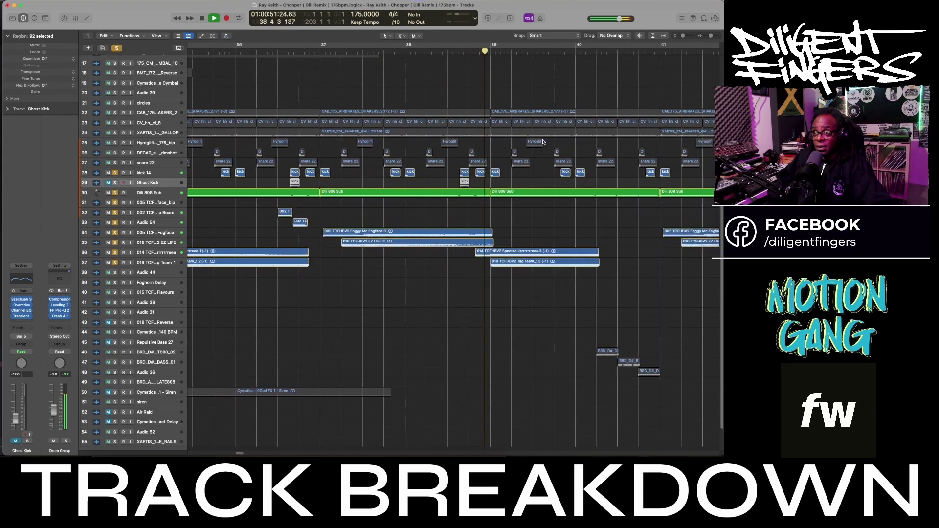
pyautogui.hscroll(3, 543, 142)
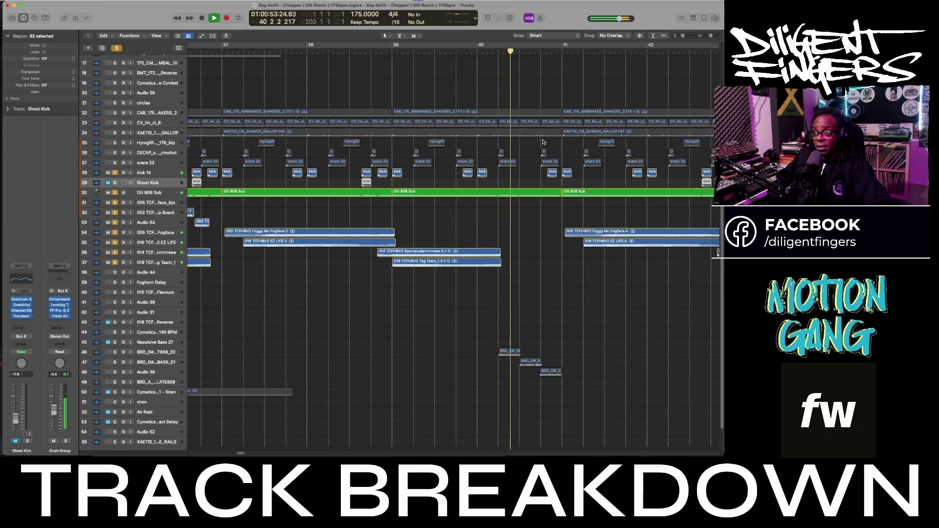
pyautogui.press('space')
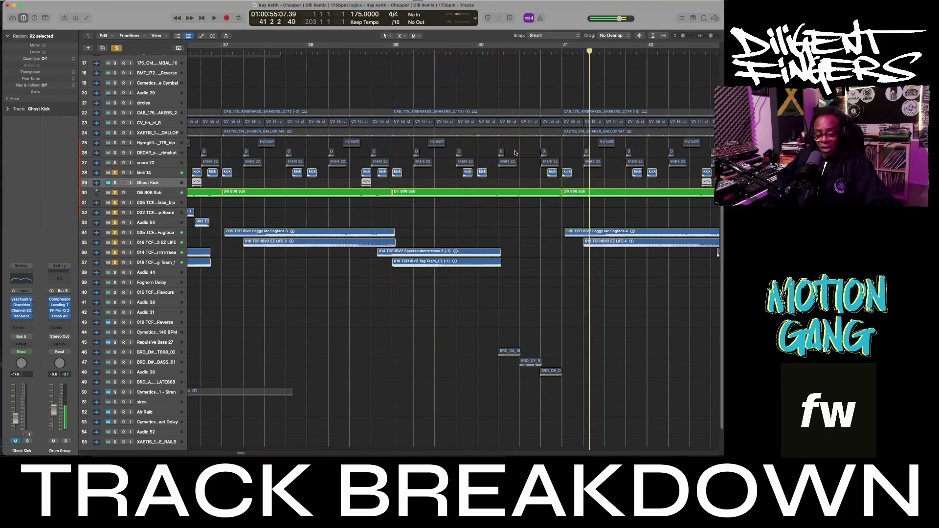
# Step: Unsolo the kick 14 track and briefly play the soloed bass tracks from bar 33
pyautogui.press('super+Left')
pyautogui.press('super+Left')
pyautogui.press('super+Left')
pyautogui.press('super+Left')
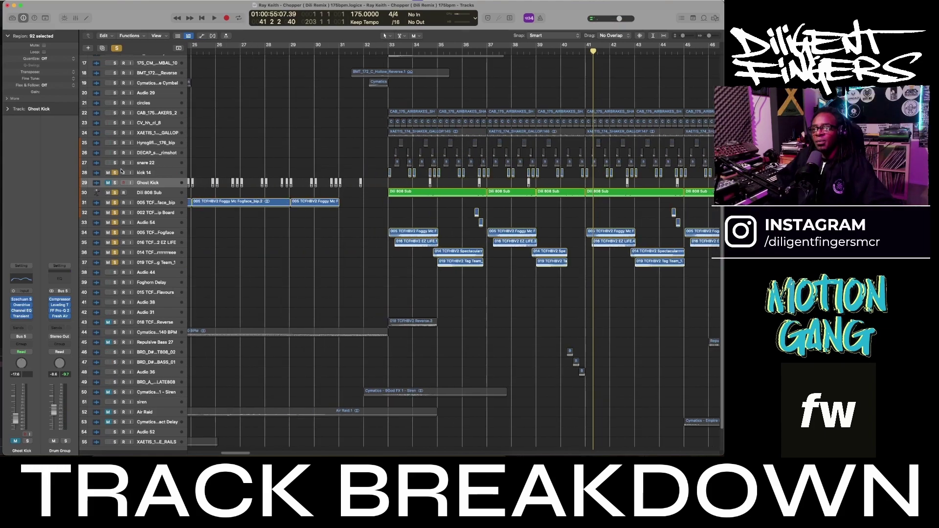
pyautogui.click(116, 173)
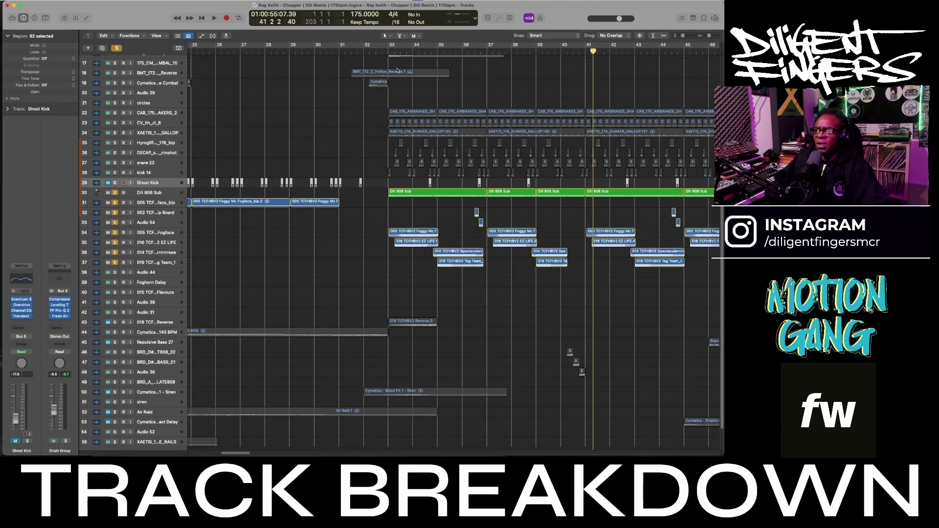
pyautogui.click(386, 53)
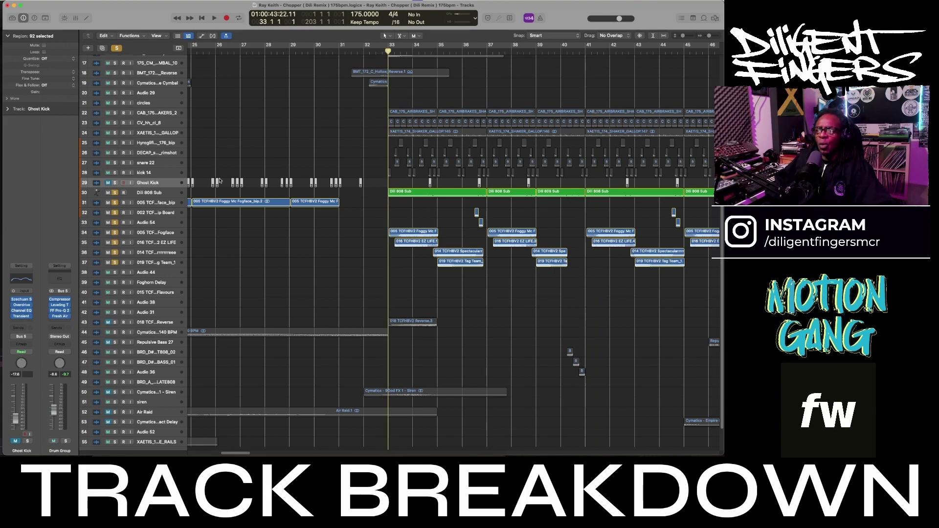
pyautogui.press('space')
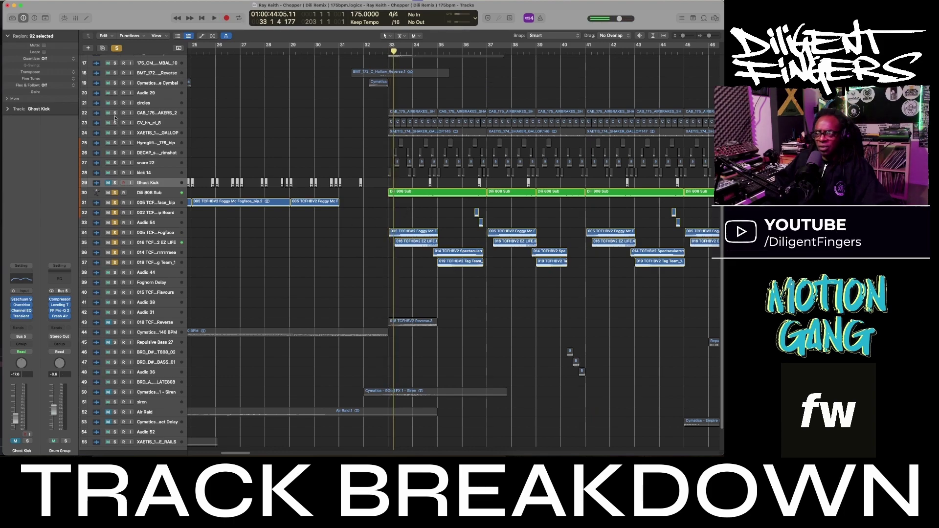
# Step: Solo the drum tracks from circles to kick 14, unsolo the bass tracks during playback, and stop in bar 42
pyautogui.moveTo(115, 104); pyautogui.dragTo(115, 172)
pyautogui.press('space')
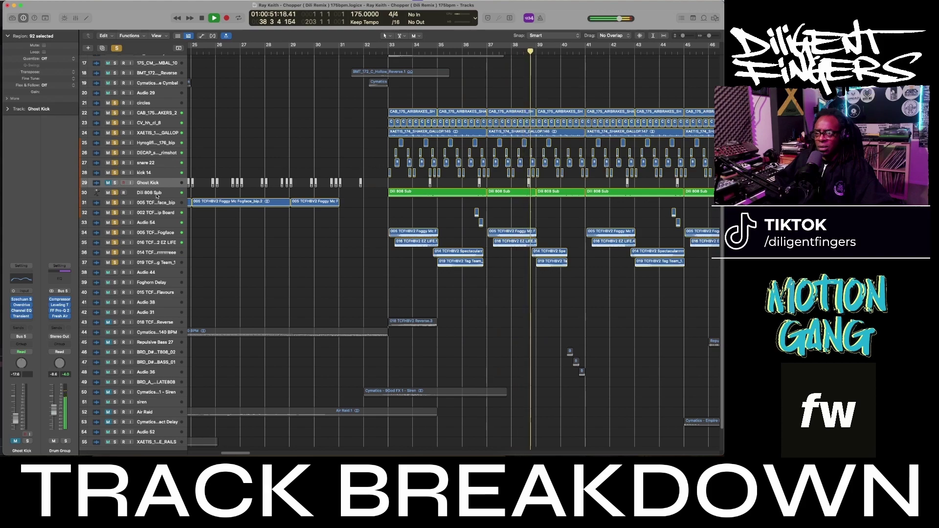
pyautogui.moveTo(115, 192); pyautogui.dragTo(114, 263)
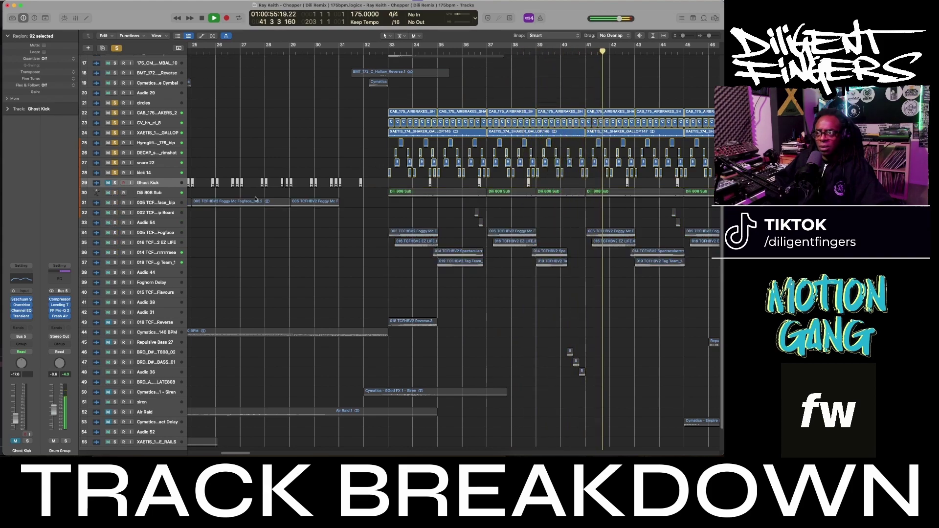
pyautogui.press('space')
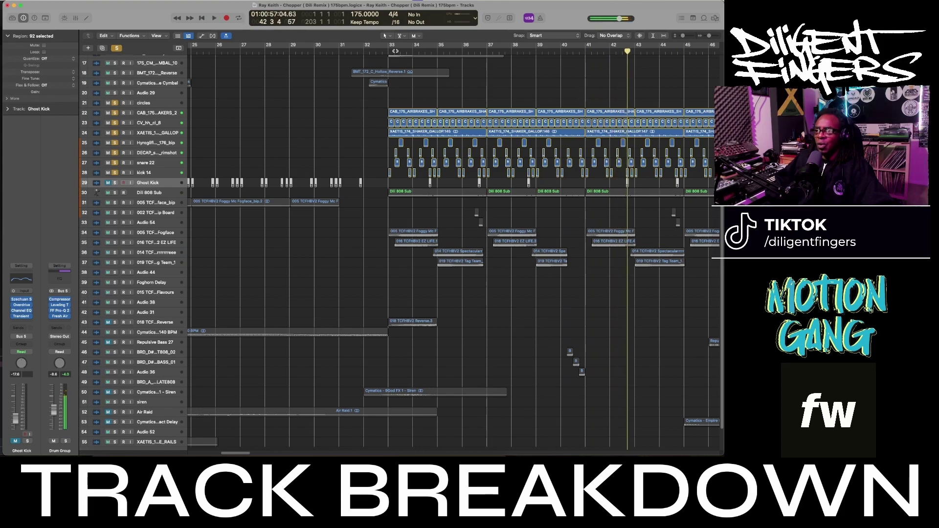
# Step: Replay the soloed drum tracks from bar 33 and stop in bar 39
pyautogui.click(388, 51)
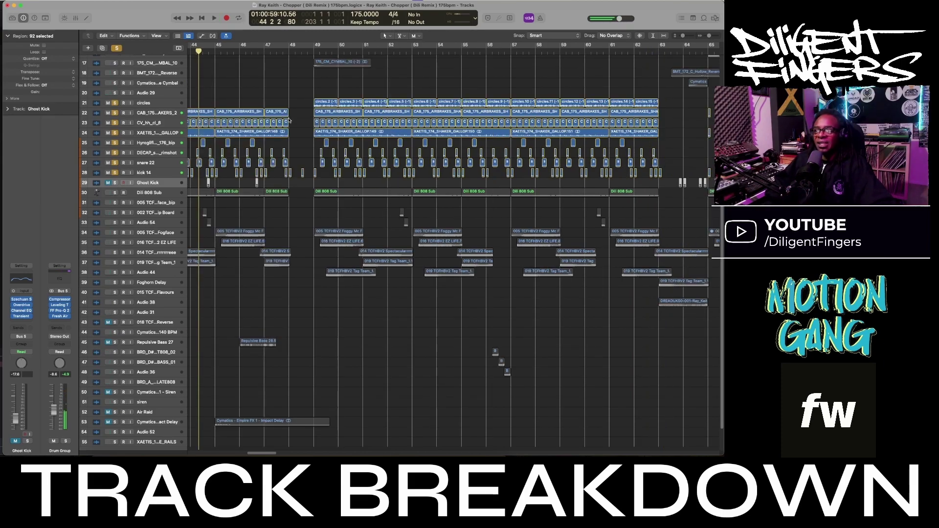
pyautogui.hscroll(-10, 295, 115)
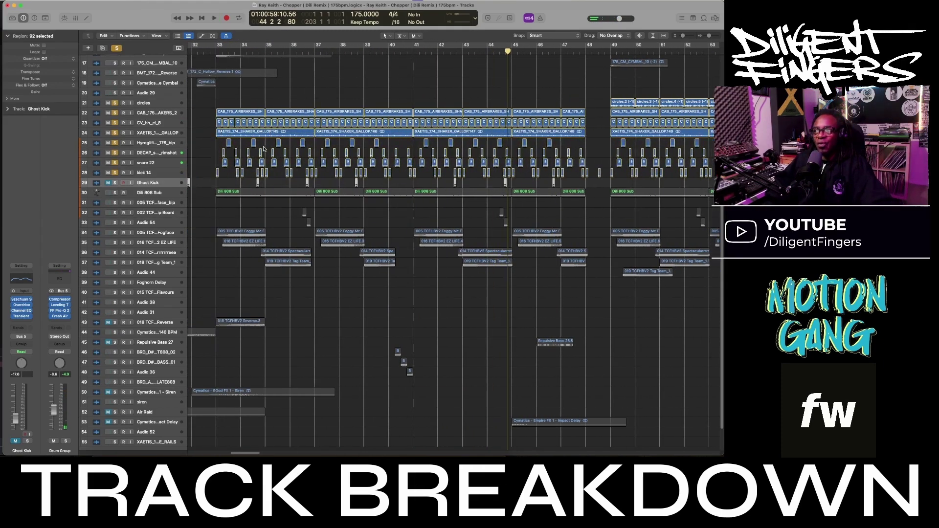
pyautogui.hscroll(-3, 263, 148)
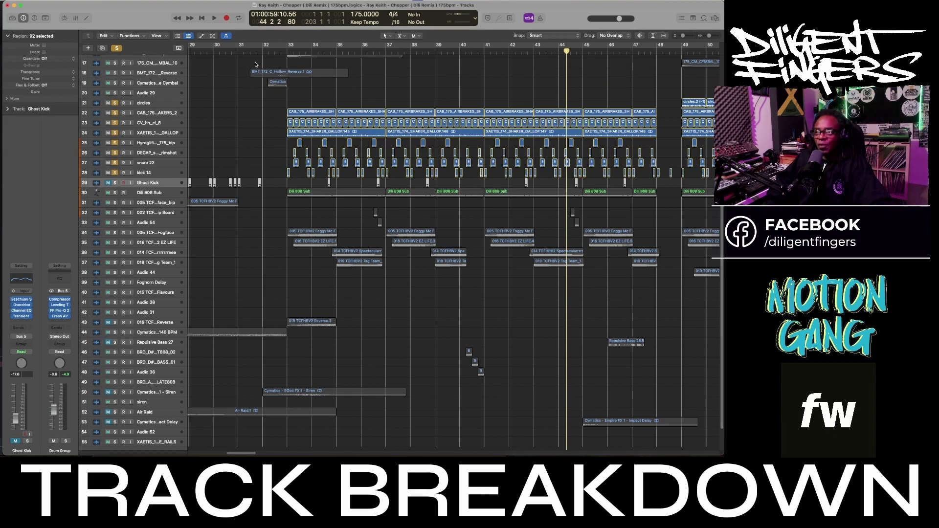
pyautogui.click(289, 51)
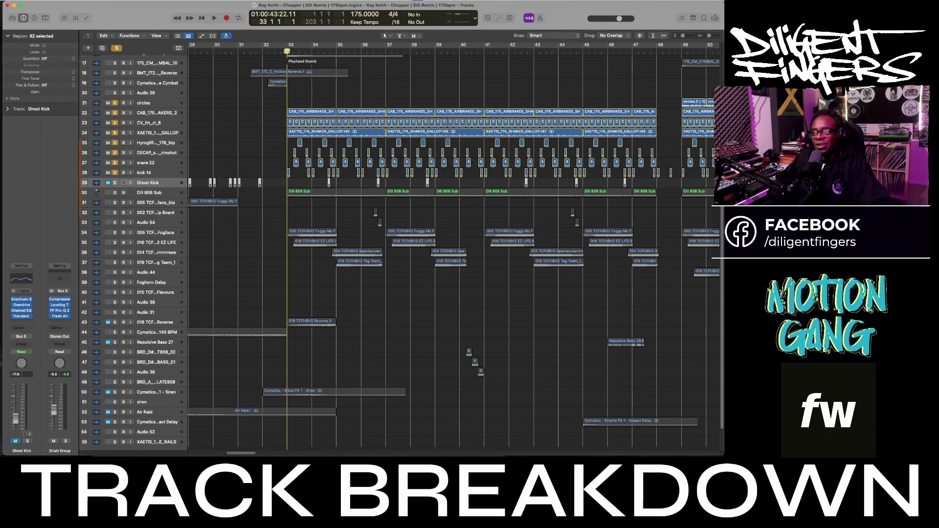
pyautogui.press('space')
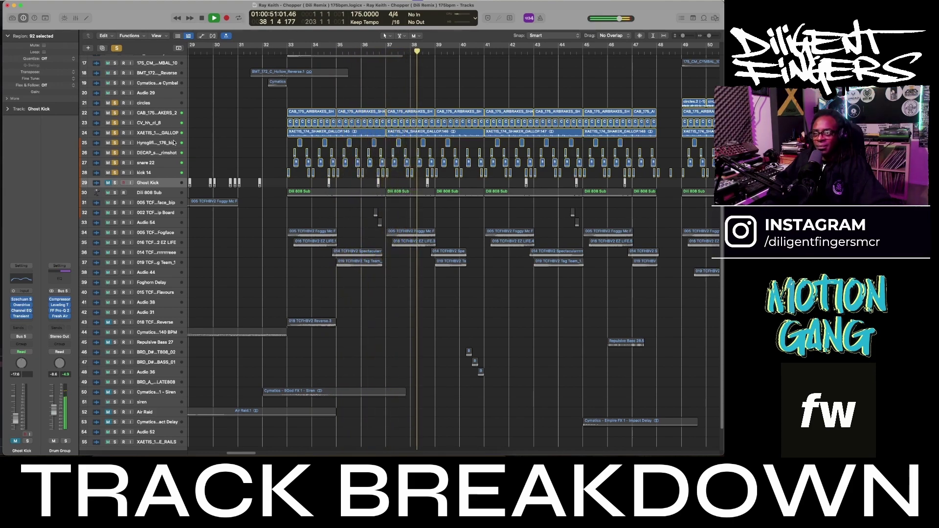
pyautogui.press('space')
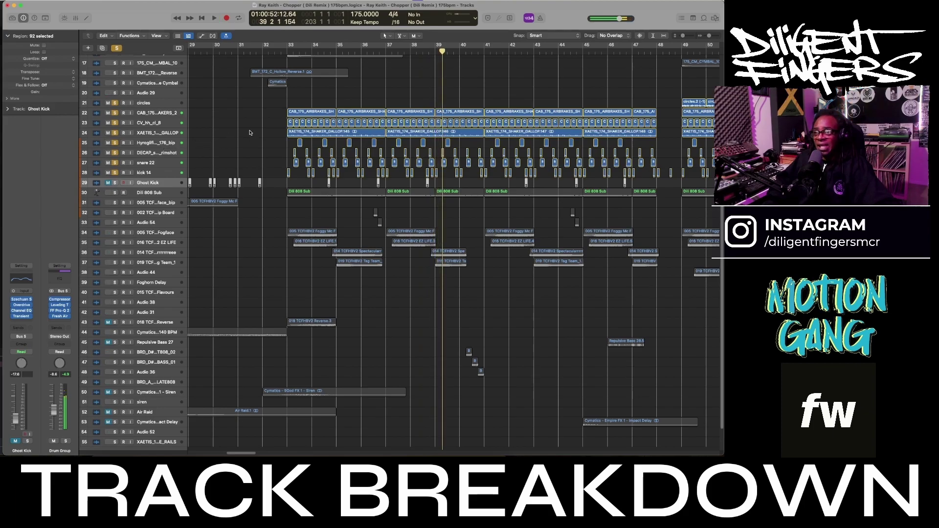
# Step: Enlarge the track rows and examine the soloed drum regions from bar 33 onwards
pyautogui.press('super+Down')
pyautogui.press('super+Down')
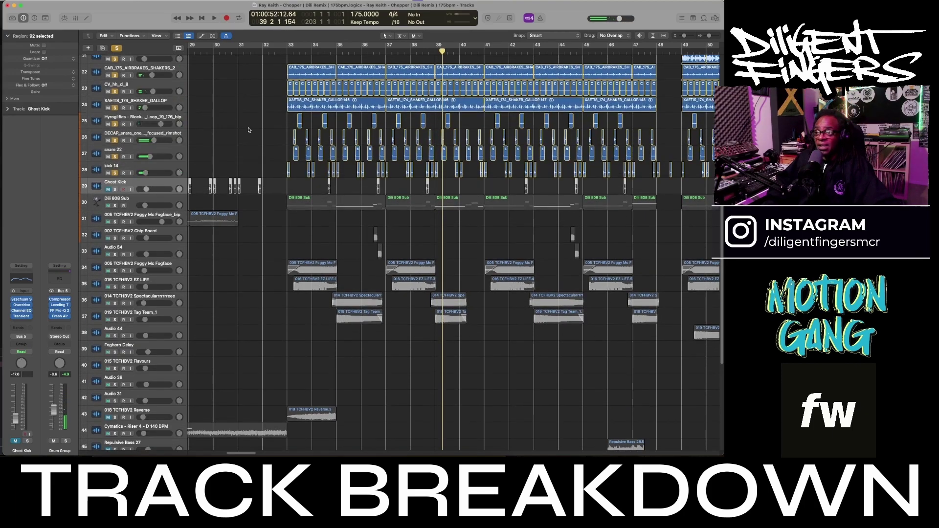
pyautogui.press('super+Right')
pyautogui.press('super+Right')
pyautogui.hscroll(-5, 247, 130)
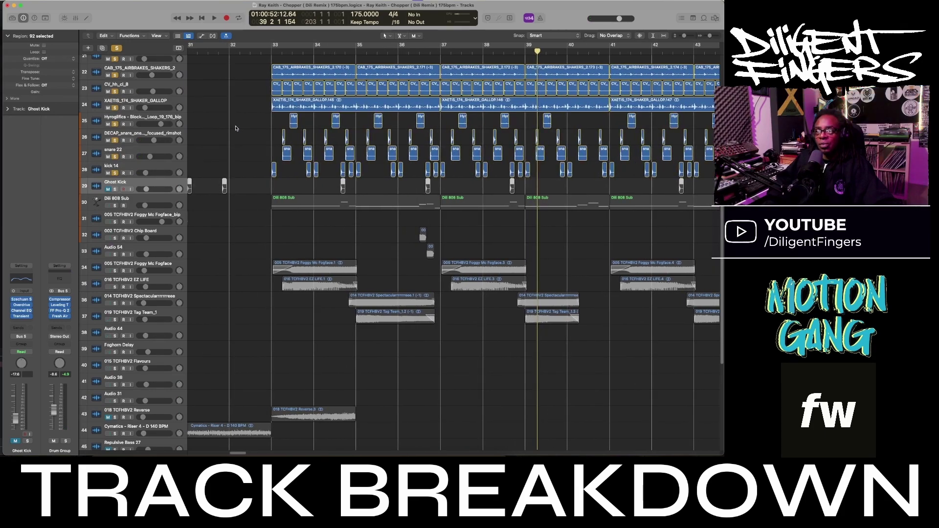
pyautogui.scroll(8, 235, 128)
pyautogui.scroll(-3, 235, 128)
pyautogui.scroll(-1, 235, 128)
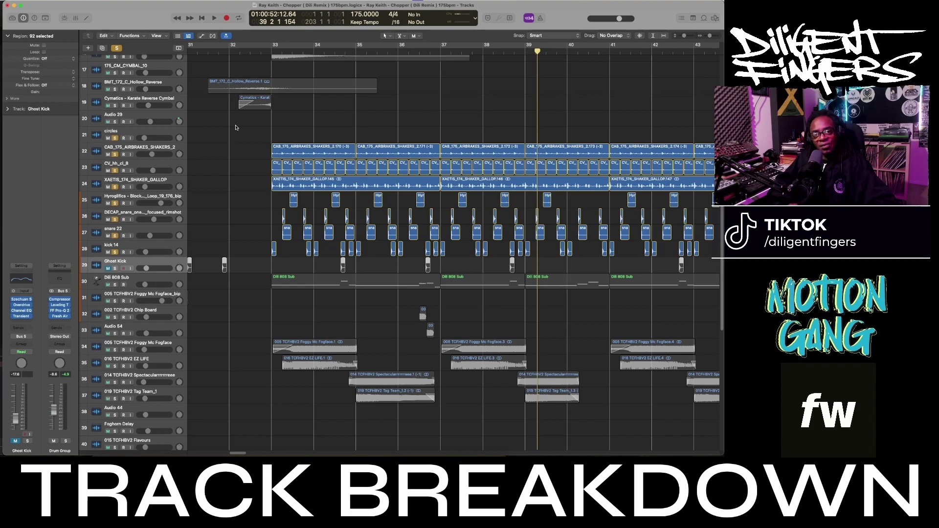
# Step: Continue auditioning the soloed drum tracks from bar 39 and stop in bar 46
pyautogui.press('space')
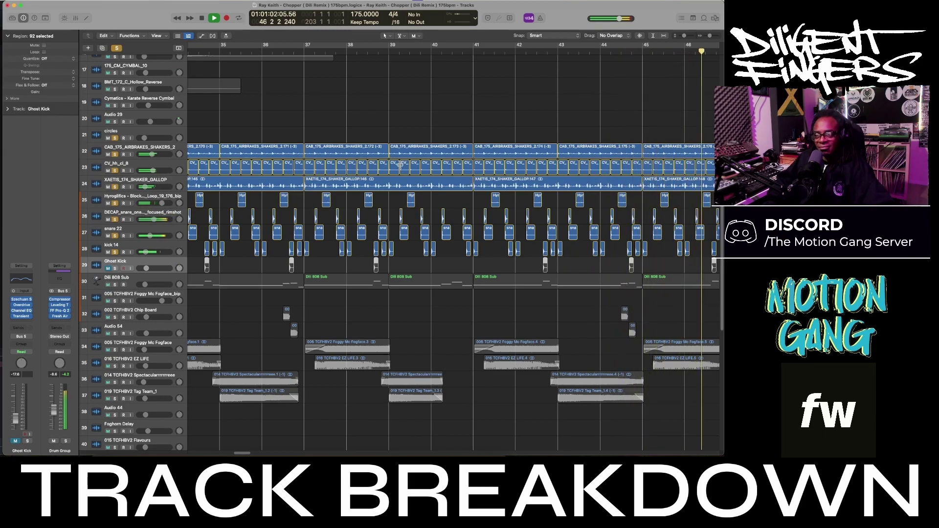
pyautogui.scroll(-10, 453, 186)
pyautogui.scroll(10, 453, 186)
pyautogui.scroll(-3, 439, 186)
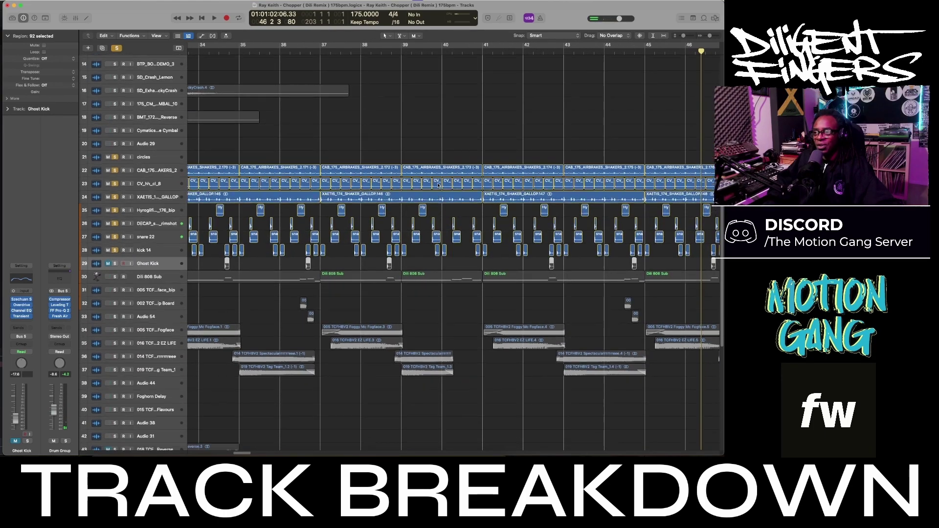
# Step: Audition the soloed drums with the circles loop from bar 49, stop in bar 53, and clear all track solos
pyautogui.scroll(-8, 439, 184)
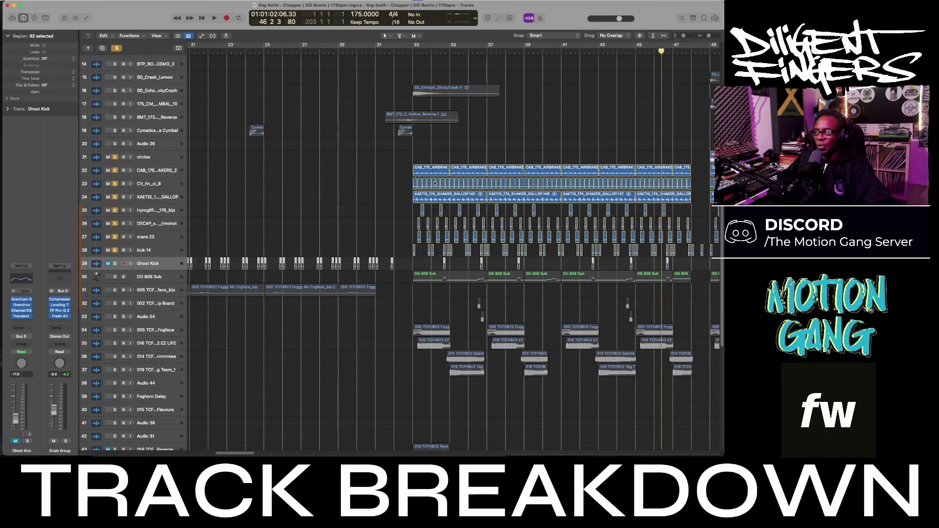
pyautogui.hscroll(2, 421, 178)
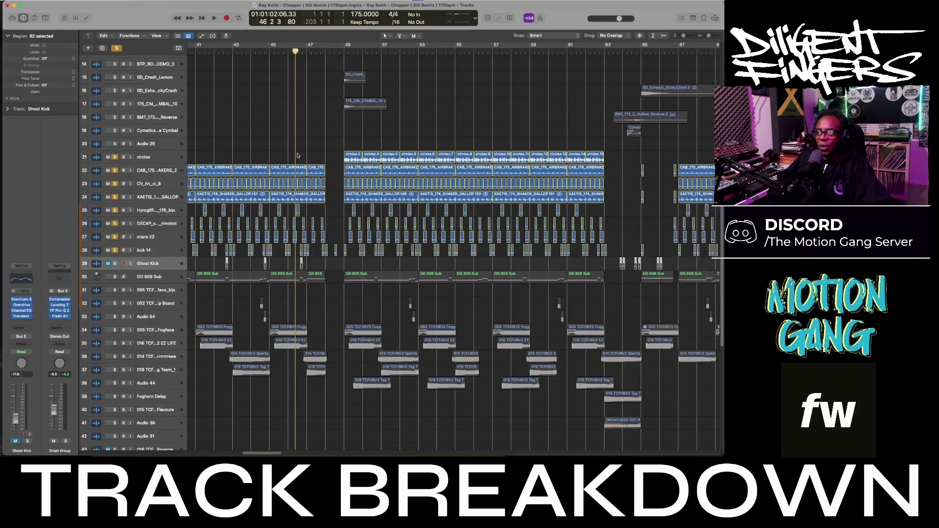
pyautogui.click(344, 49)
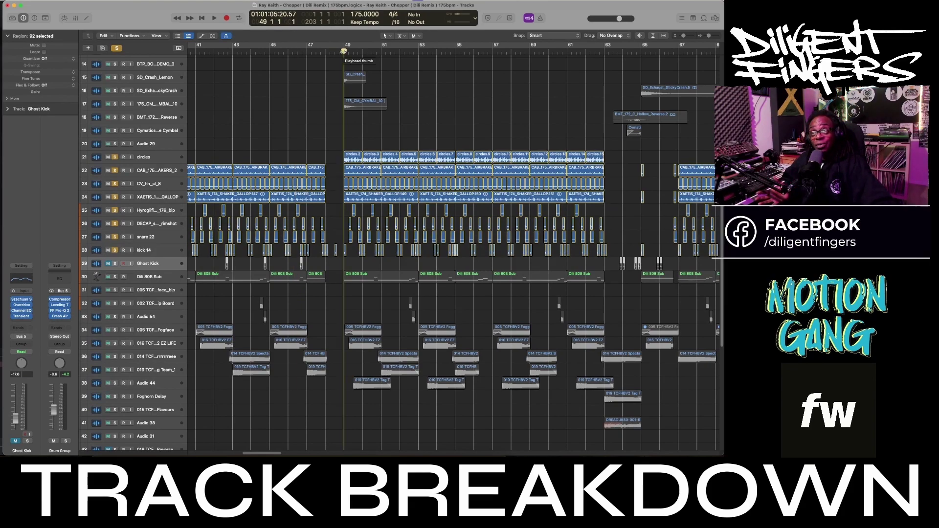
pyautogui.press('space')
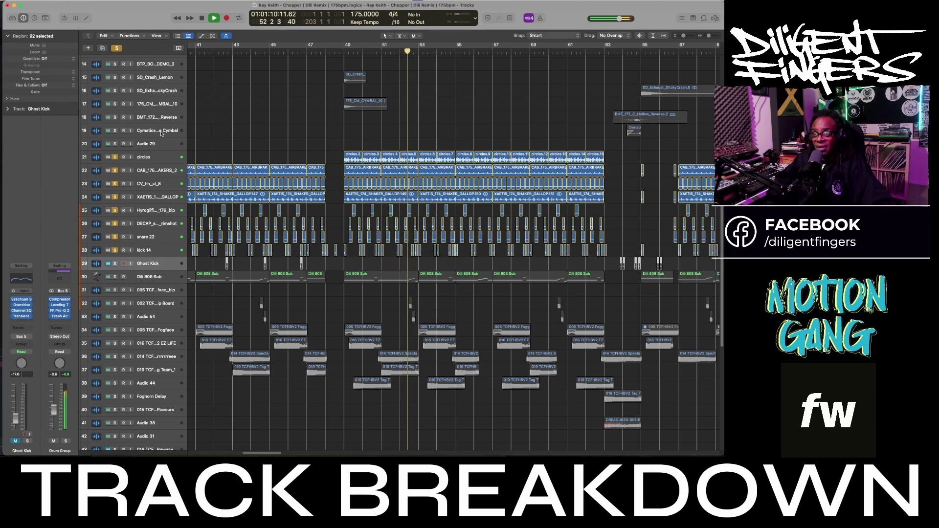
pyautogui.press('space')
pyautogui.click(118, 48)
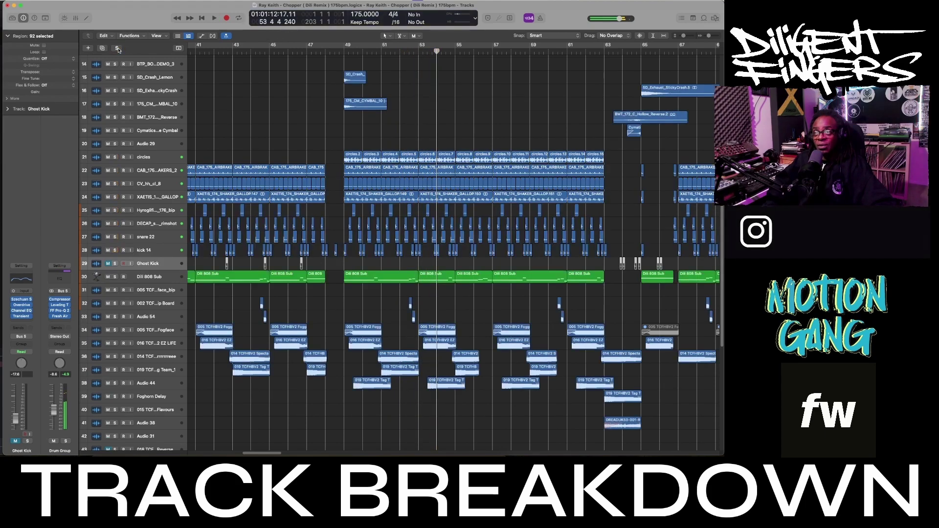
# Step: Solo the circles track, audition its loop from bar 49, and stop in bar 55
pyautogui.click(115, 157)
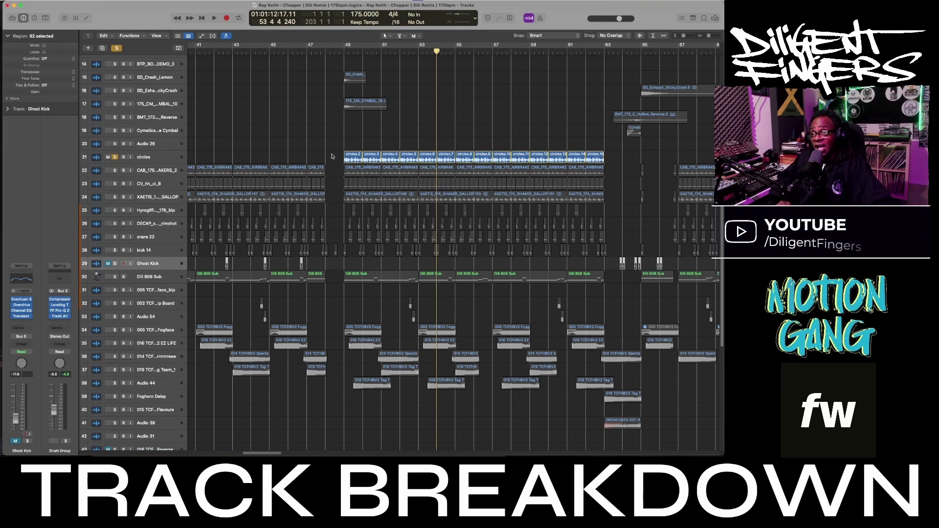
pyautogui.click(344, 52)
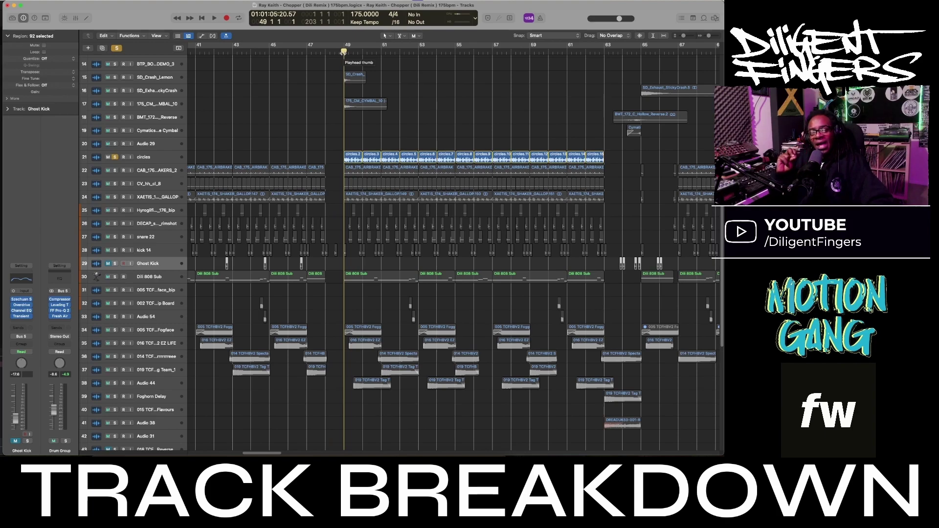
pyautogui.press('space')
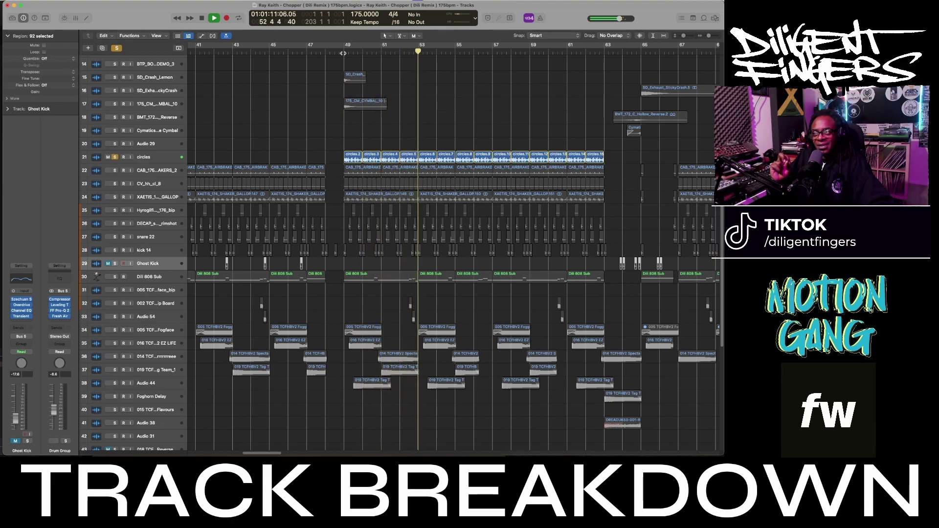
pyautogui.press('space')
pyautogui.press('space')
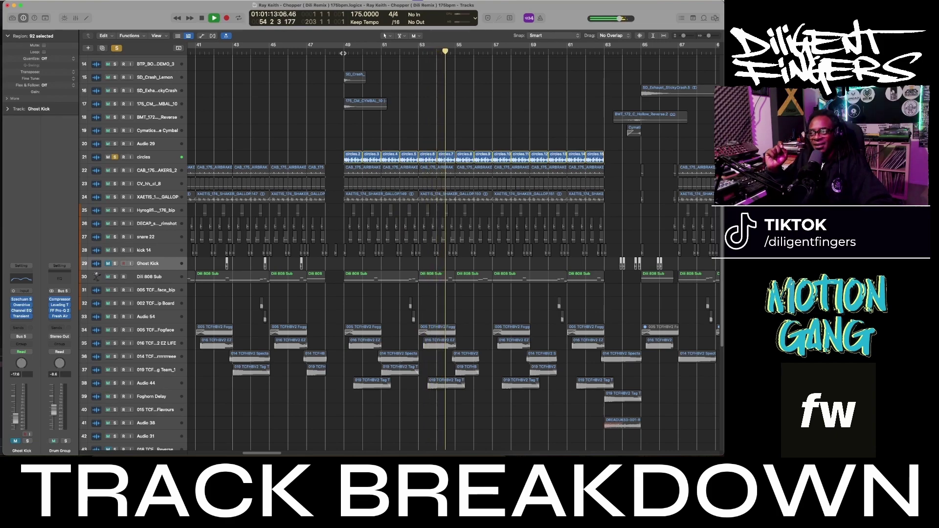
pyautogui.press('space')
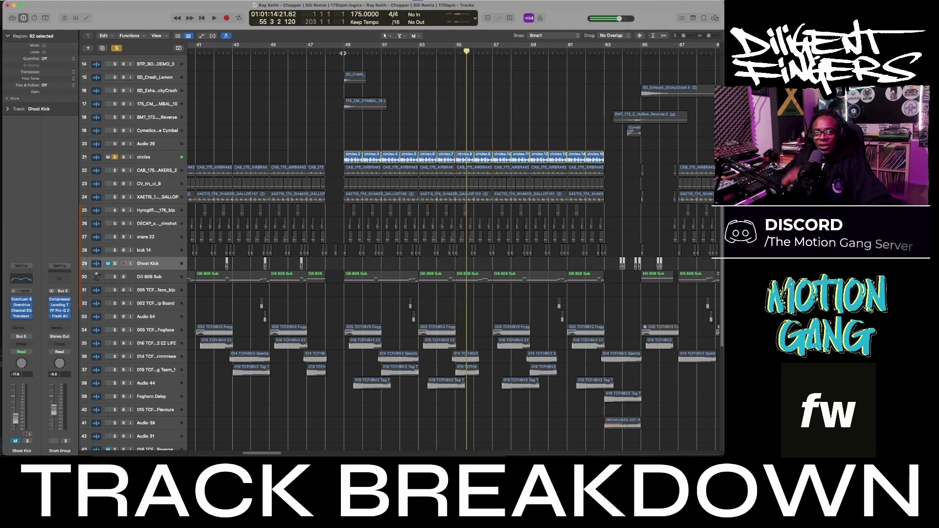
# Step: Select the circles track to show its channel strip, replay it soloed from bar 49, and stop in bar 52
pyautogui.click(146, 157)
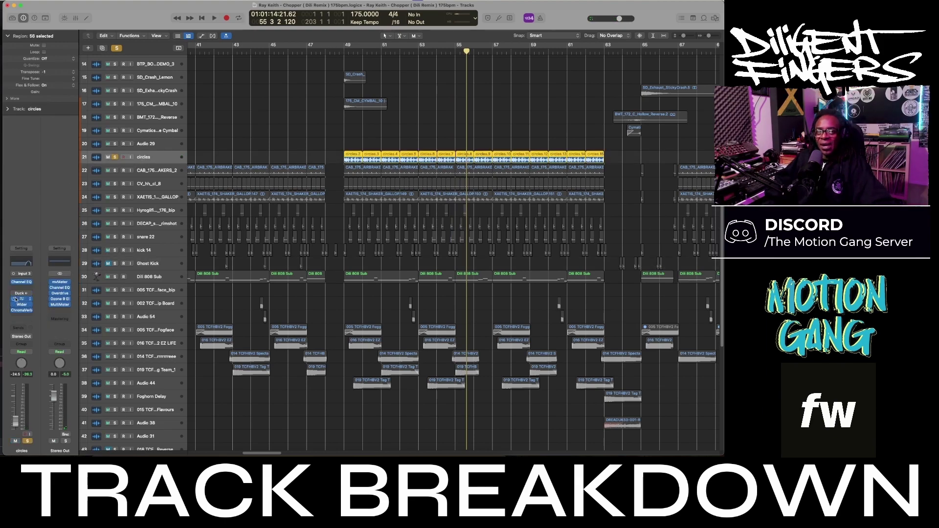
pyautogui.click(345, 53)
pyautogui.press('space')
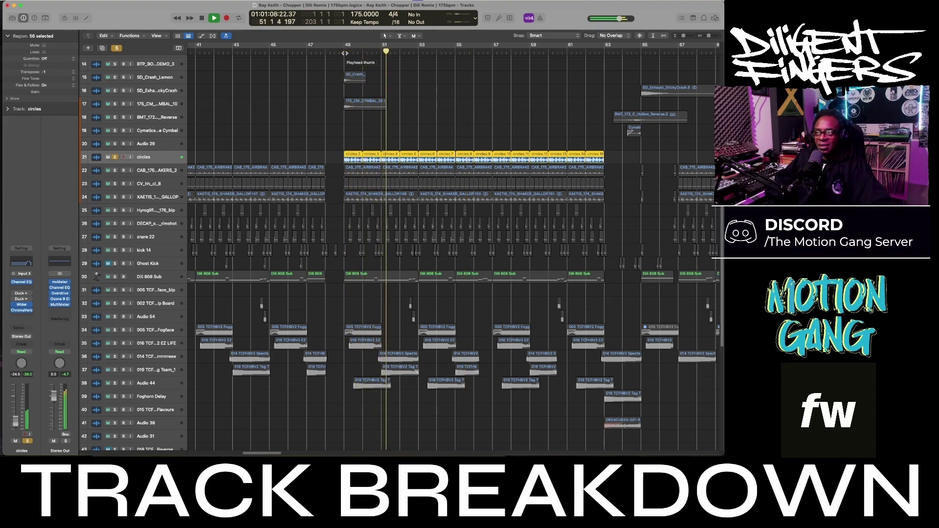
pyautogui.press('space')
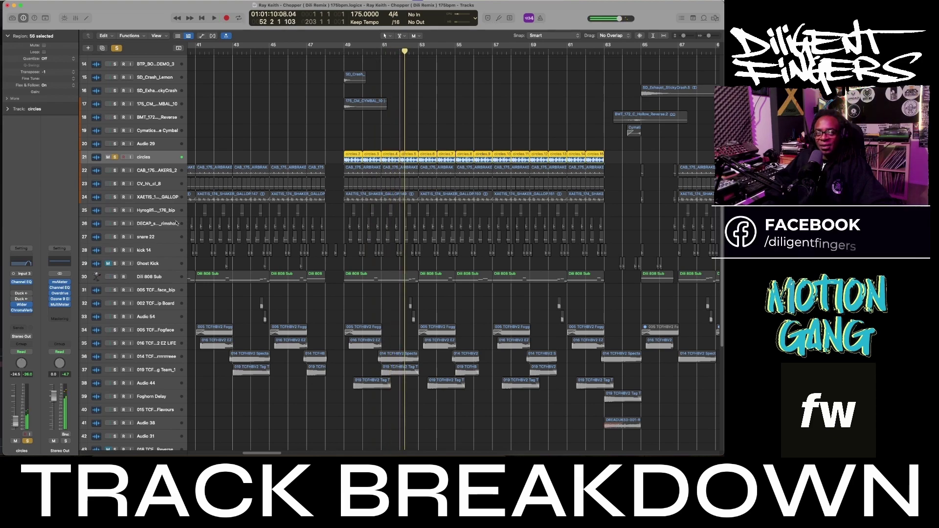
# Step: Open the circles track's Channel EQ and compare the loop from bar 49 with the EQ bypassed and enabled
pyautogui.click(21, 284)
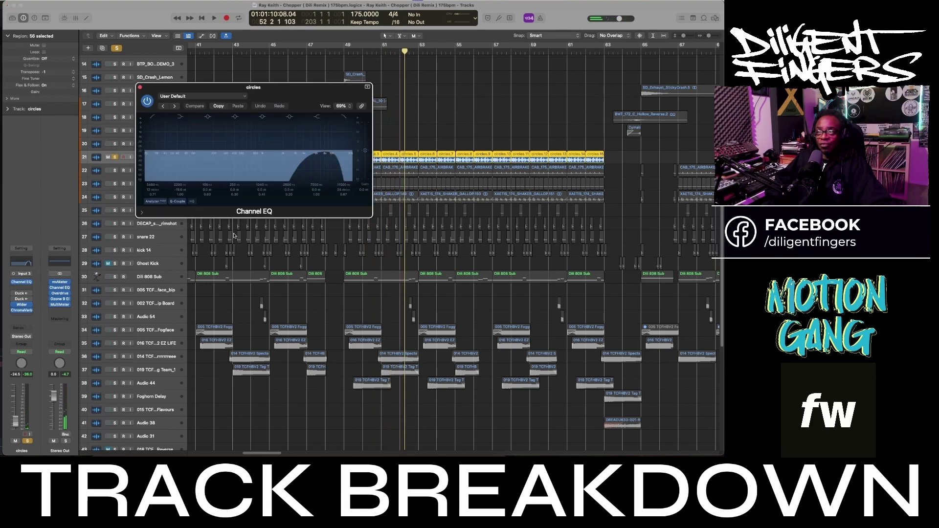
pyautogui.moveTo(314, 82); pyautogui.dragTo(266, 91)
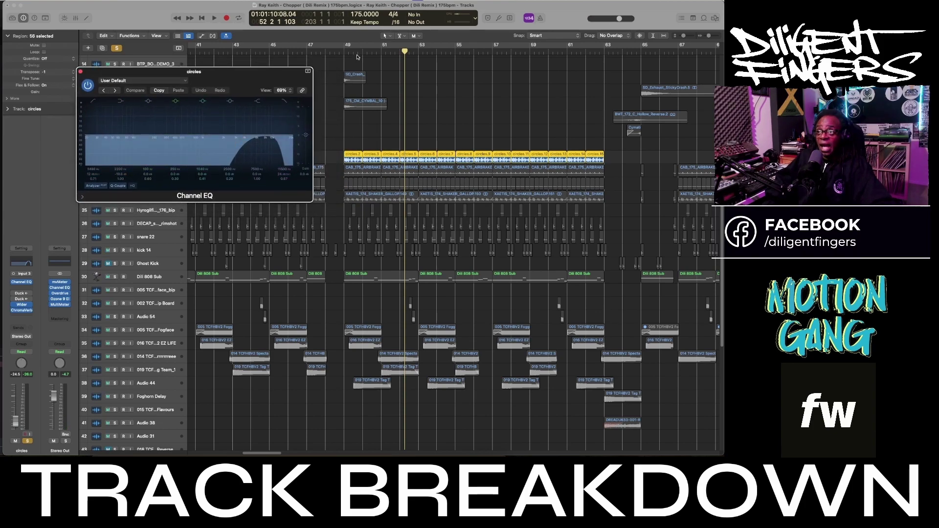
pyautogui.click(88, 86)
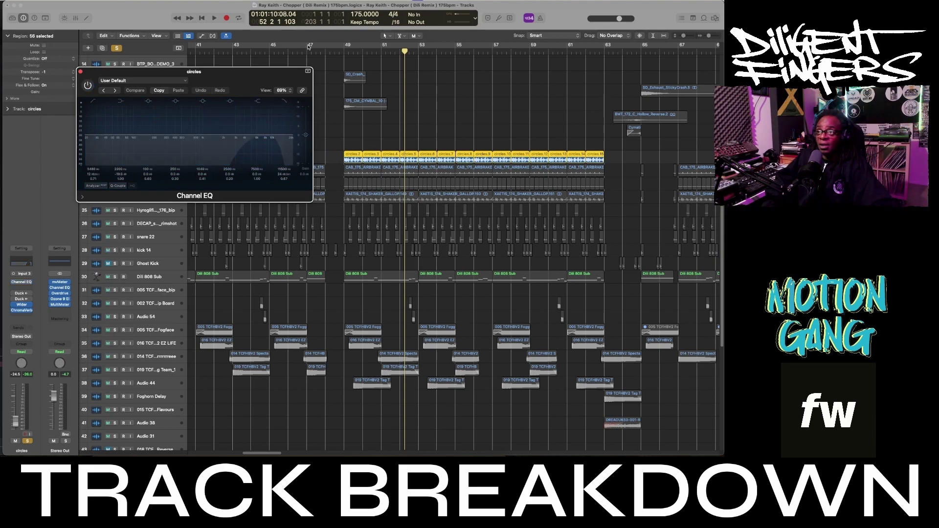
pyautogui.click(344, 52)
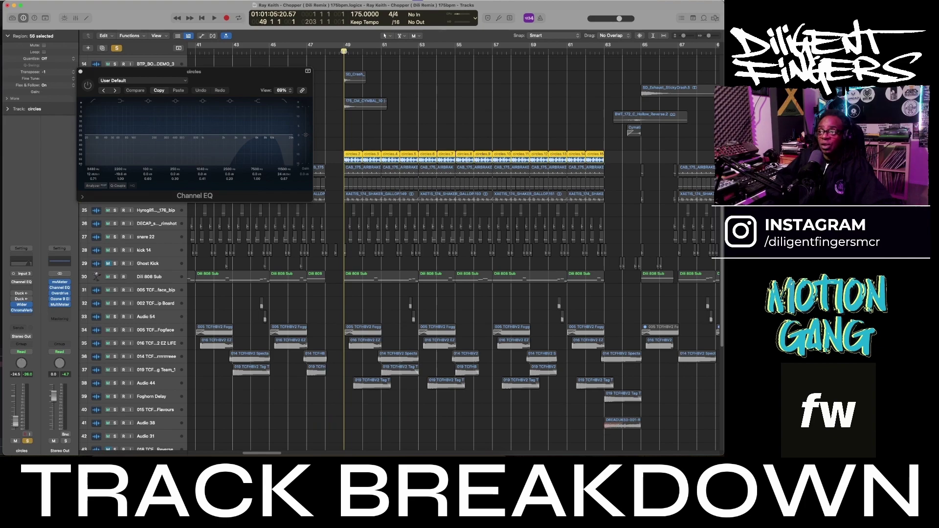
pyautogui.press('space')
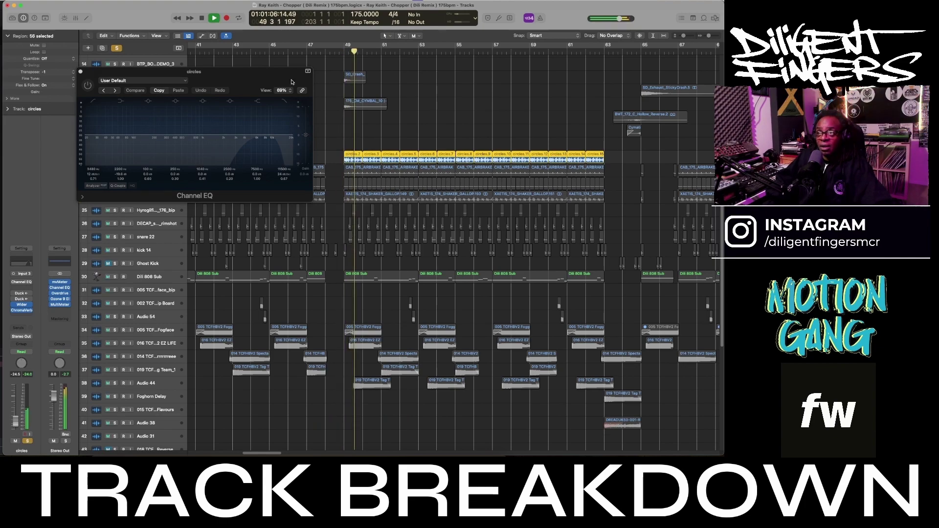
pyautogui.click(88, 86)
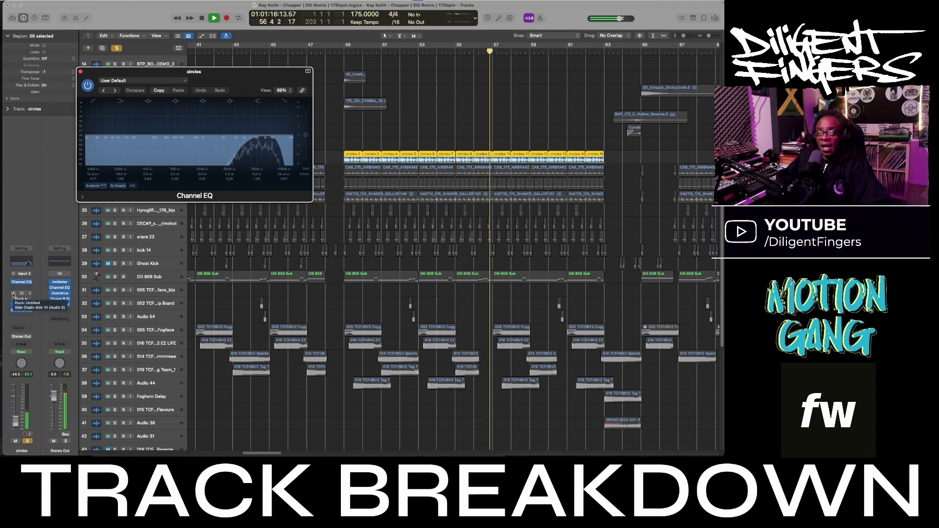
# Step: Bypass the second Duck plug-in on the circles track, stop playback, and replay the soloed loop from bar 49
pyautogui.click(13, 299)
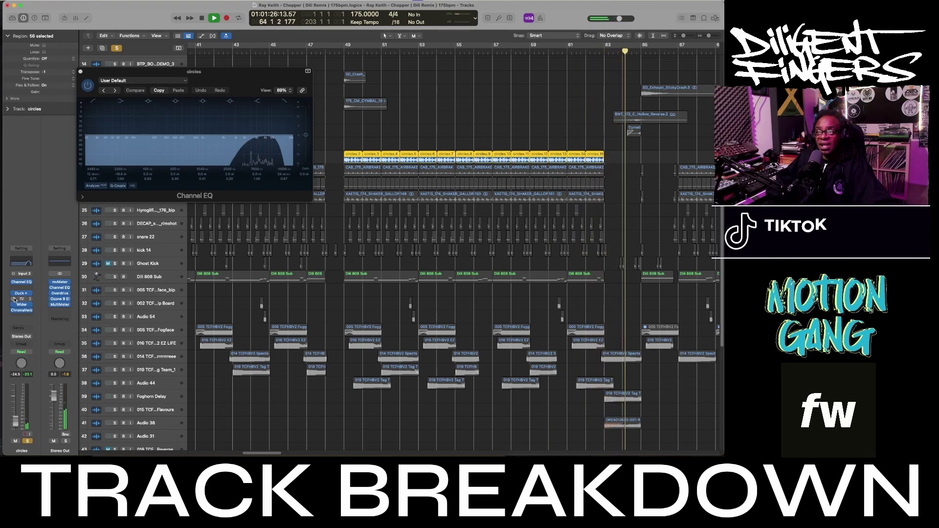
pyautogui.press('space')
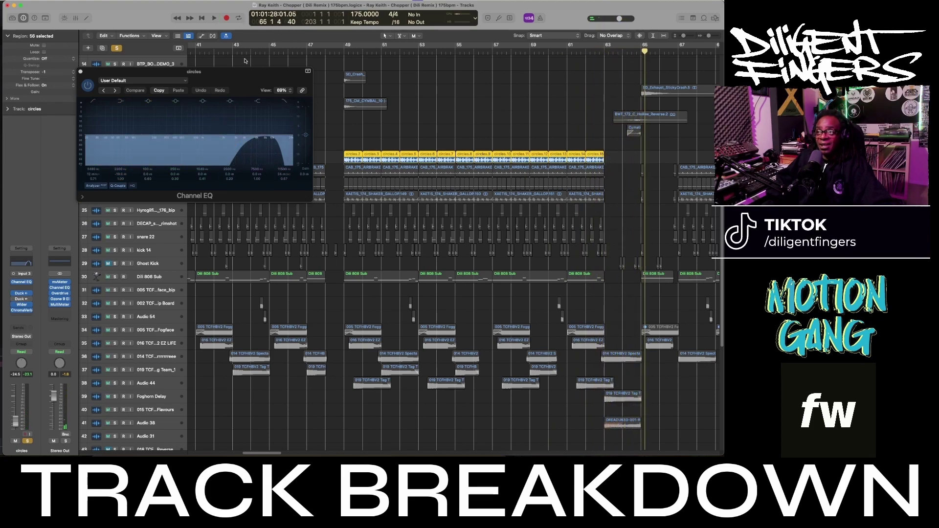
pyautogui.click(345, 52)
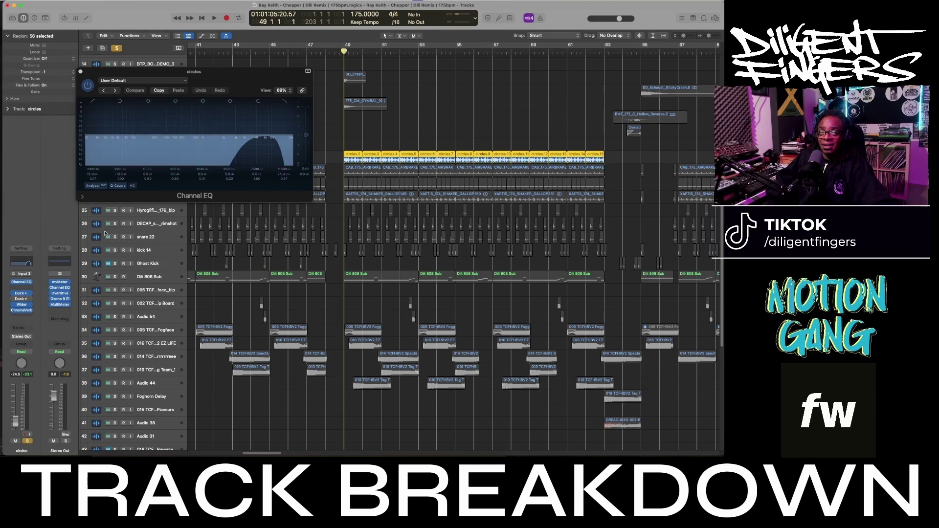
pyautogui.press('space')
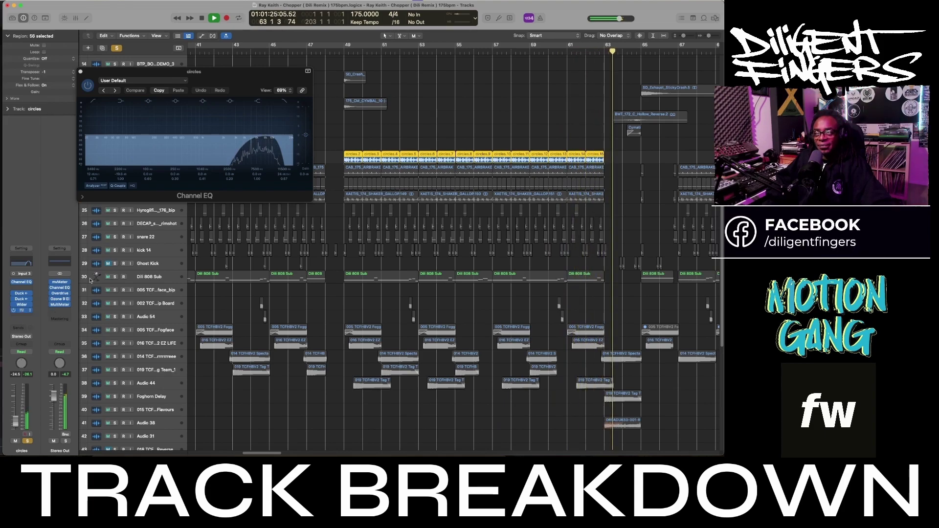
# Step: Inspect the ChromaVerb settings on the circles track, and close the ChromaVerb and Channel EQ windows
pyautogui.click(21, 310)
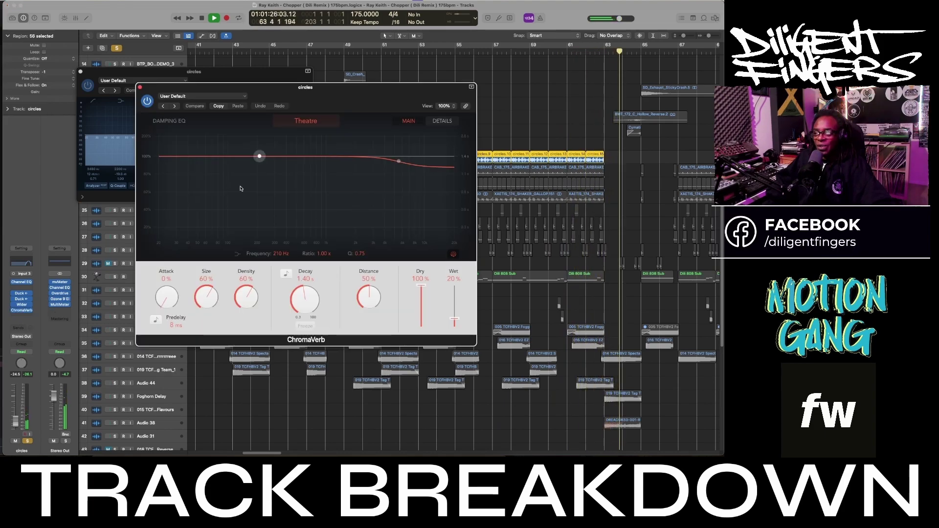
pyautogui.click(140, 87)
pyautogui.click(81, 71)
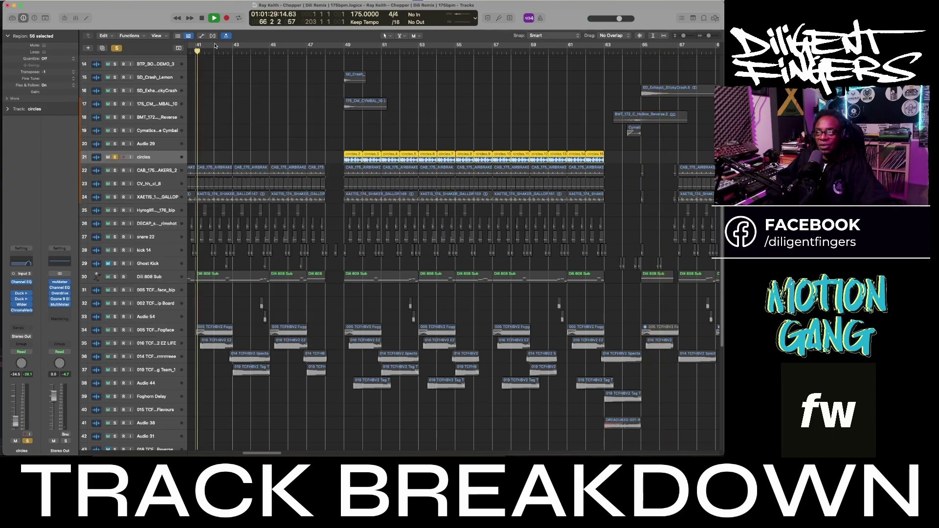
# Step: Clear the circles solo, play the full mix from bar 49 with the CAB_175 shakers track selected, and stop in bar 57
pyautogui.hscroll(-15, 320, 117)
pyautogui.hscroll(15, 320, 117)
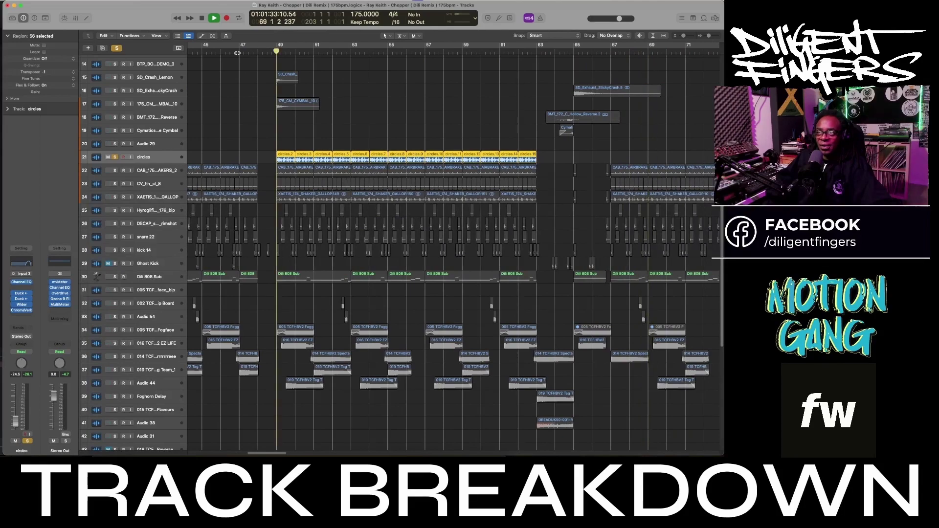
pyautogui.press('s')
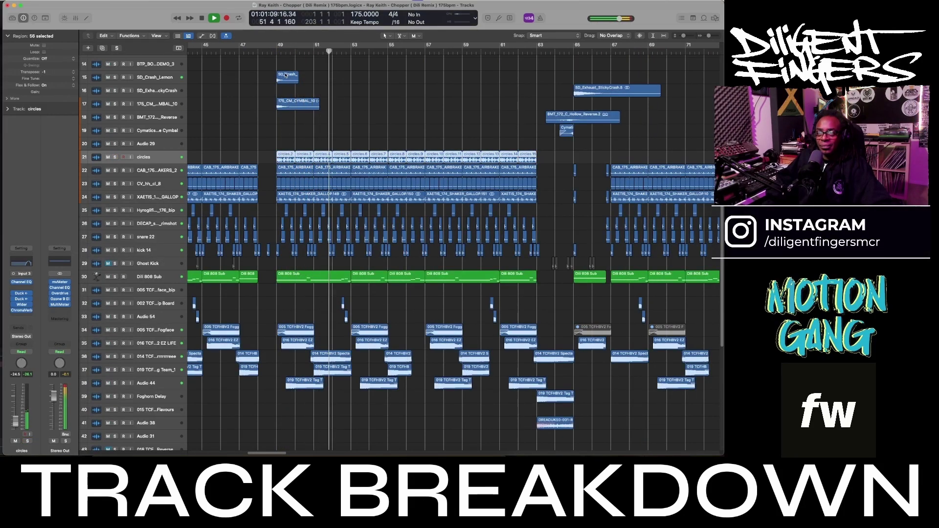
pyautogui.click(165, 172)
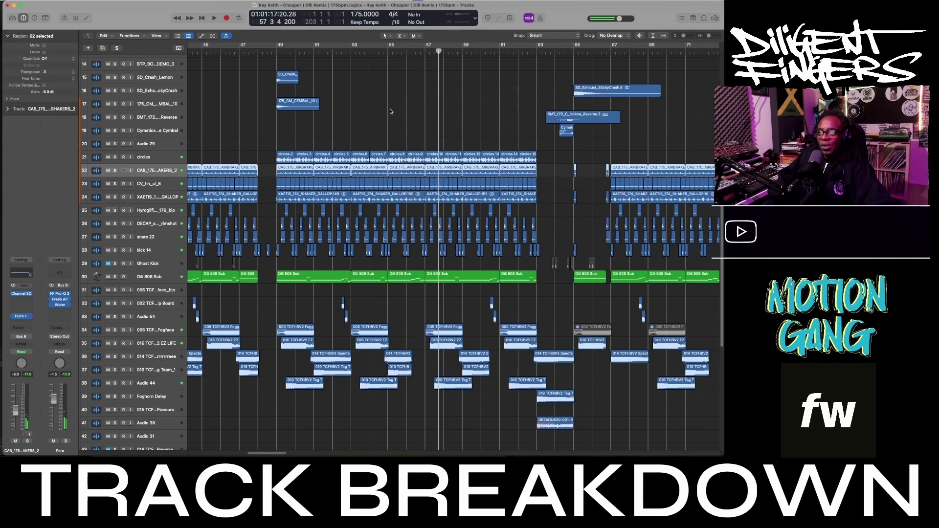
pyautogui.hscroll(-5, 205, 260)
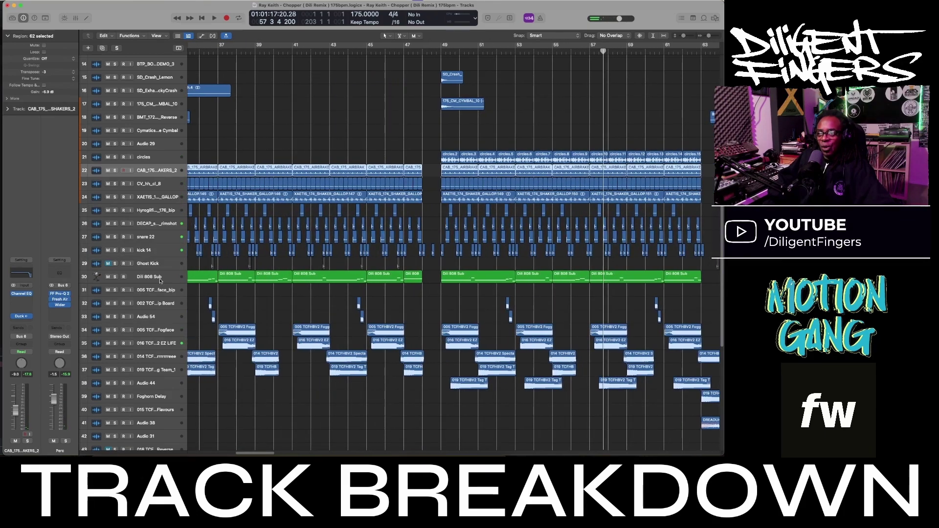
# Step: Select the Dili 808 Sub track, return the playhead to bar 49, and open its ES2 synth in a clear spot for inspection
pyautogui.click(160, 279)
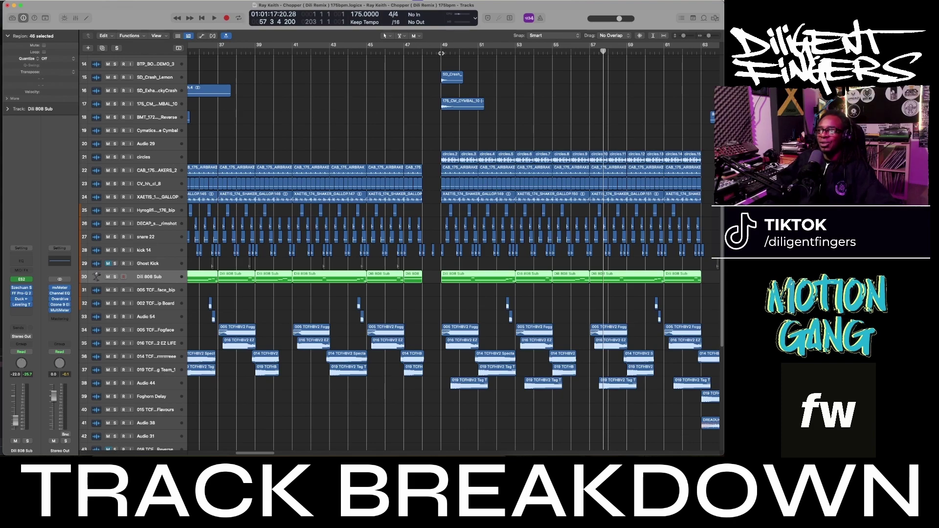
pyautogui.press('space')
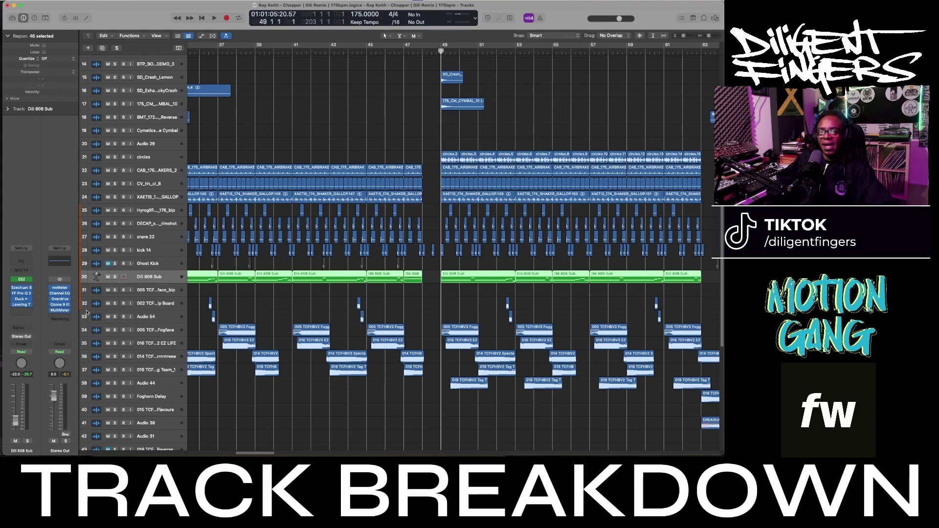
pyautogui.click(21, 279)
pyautogui.moveTo(279, 86); pyautogui.dragTo(362, 106)
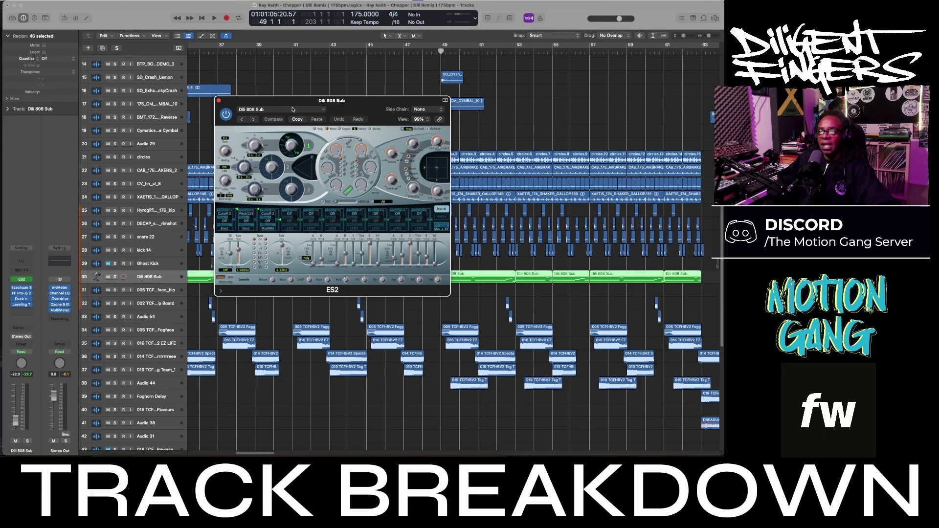
pyautogui.moveTo(393, 103); pyautogui.dragTo(414, 74)
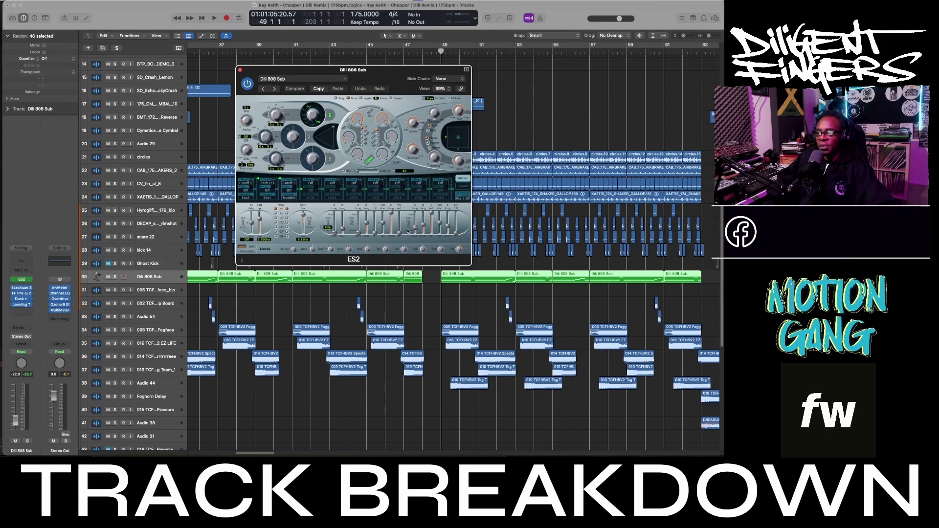
pyautogui.moveTo(383, 72); pyautogui.dragTo(356, 95)
pyautogui.moveTo(419, 97); pyautogui.dragTo(348, 103)
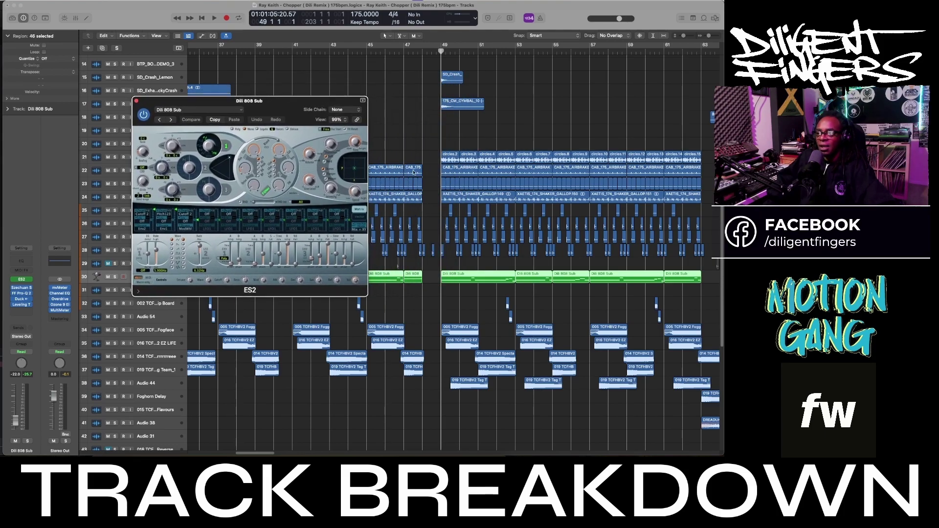
# Step: Solo the Dili 808 Sub from bar 49 and compare its sound with the Szechuan Saturator bypassed and enabled
pyautogui.click(28, 442)
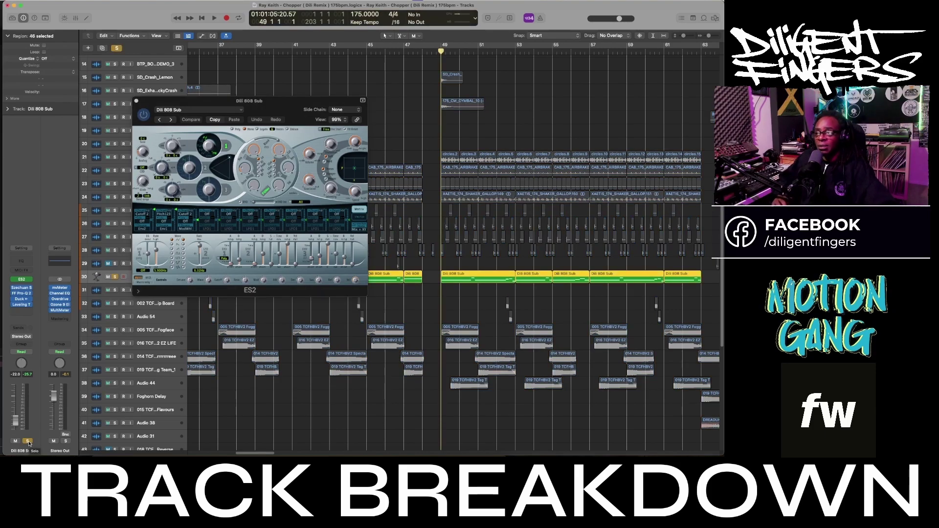
pyautogui.press('space')
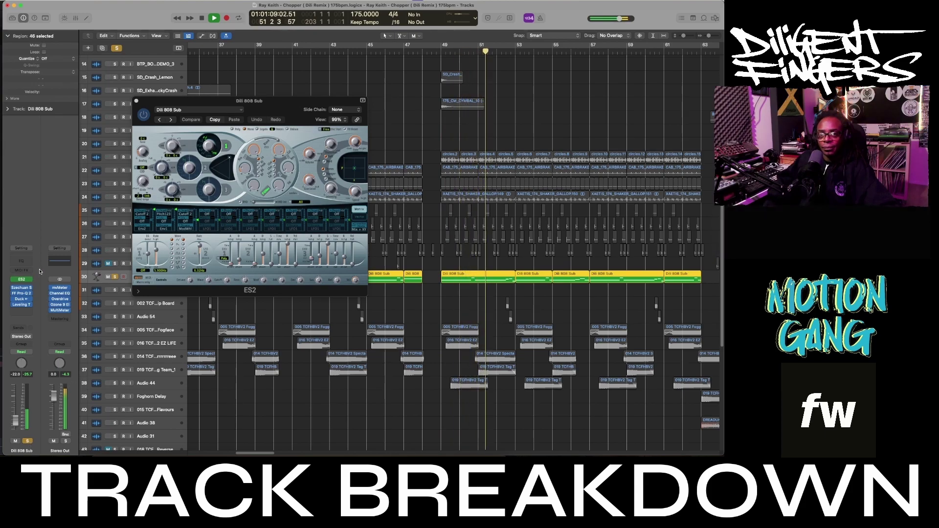
pyautogui.click(21, 287)
pyautogui.moveTo(315, 94); pyautogui.dragTo(570, 74)
pyautogui.click(402, 82)
pyautogui.click(402, 82)
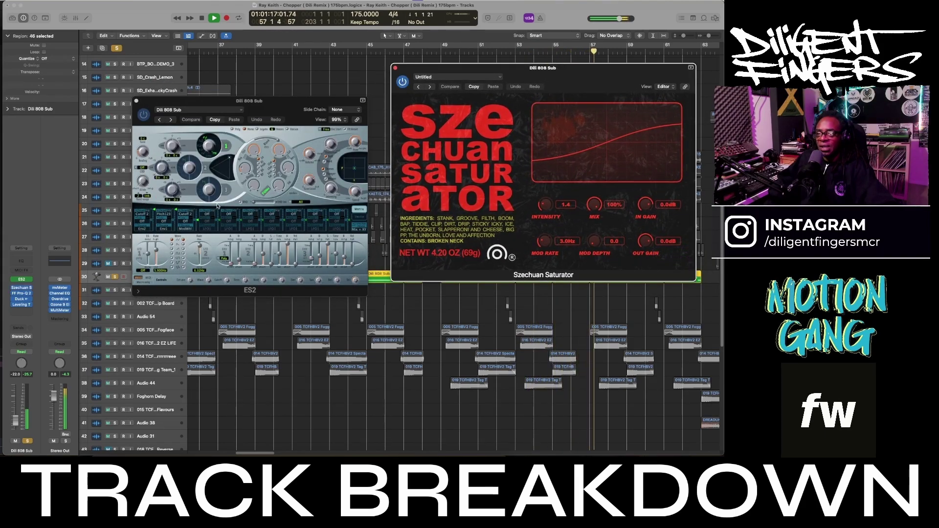
# Step: Open the FF Pro-Q 2 on the Dili 808 Sub, inspect its EQ curve during playback, and close it
pyautogui.click(24, 293)
pyautogui.moveTo(311, 100); pyautogui.dragTo(549, 107)
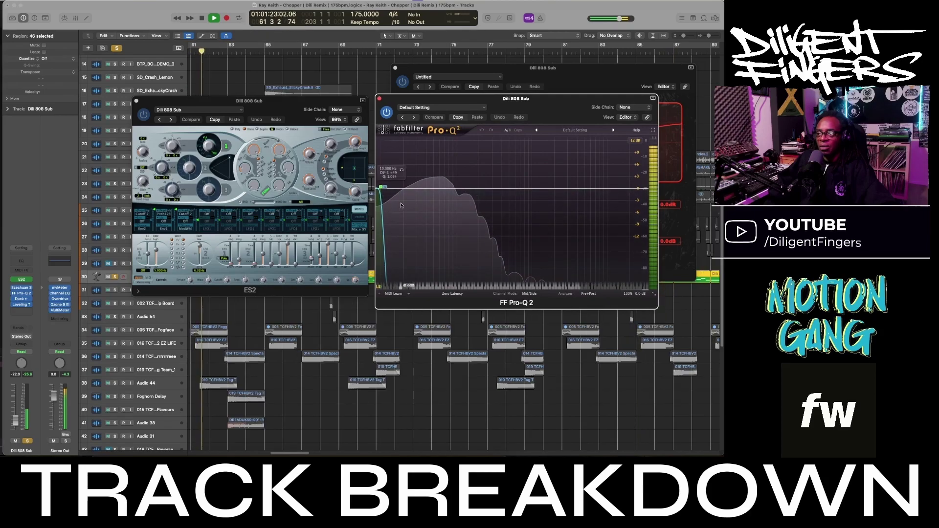
pyautogui.click(379, 99)
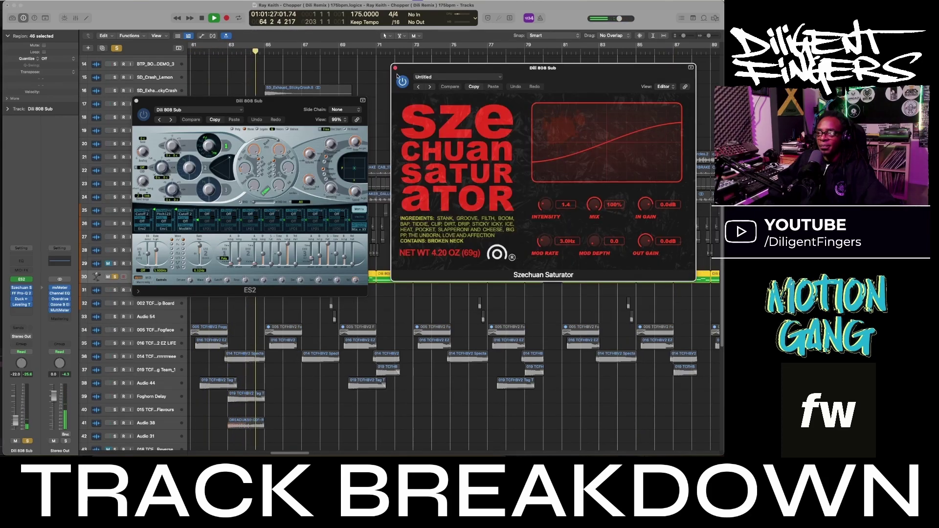
# Step: Open the Dili 808 Sub's Leveling Tool and place its window over the lower part of the Szechuan Saturator for inspection
pyautogui.click(28, 305)
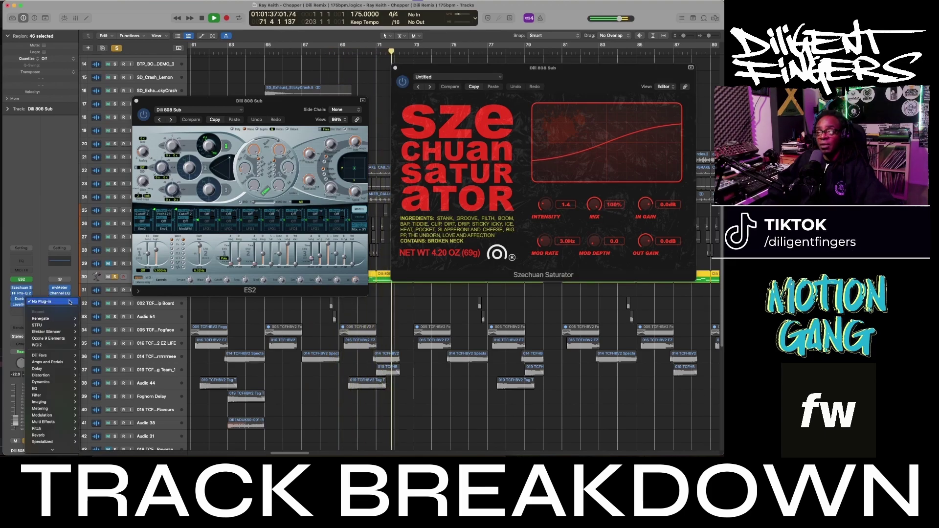
pyautogui.click(55, 302)
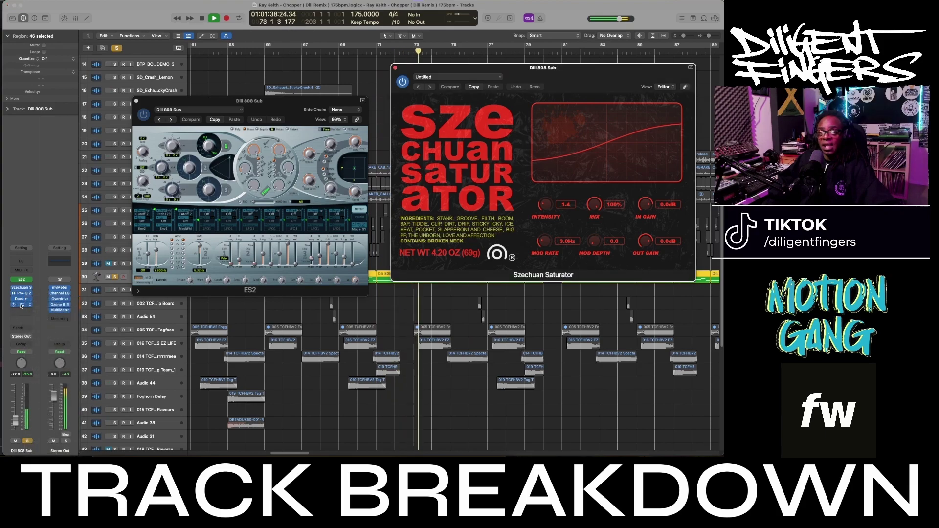
pyautogui.click(22, 305)
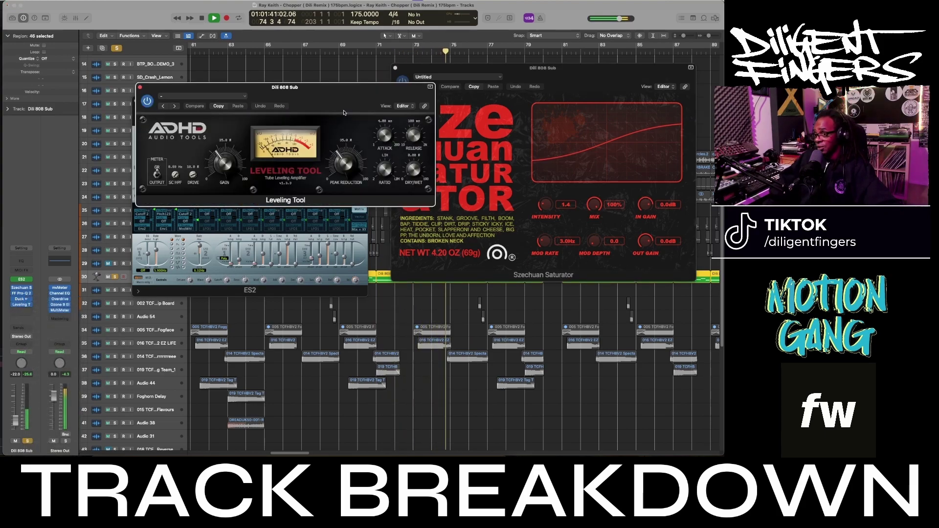
pyautogui.moveTo(337, 91); pyautogui.dragTo(589, 293)
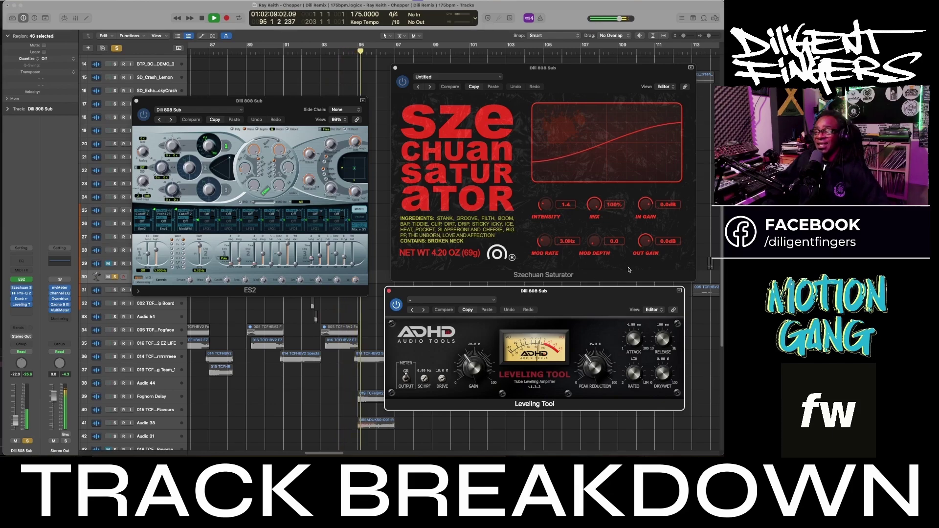
pyautogui.moveTo(582, 292); pyautogui.dragTo(575, 271)
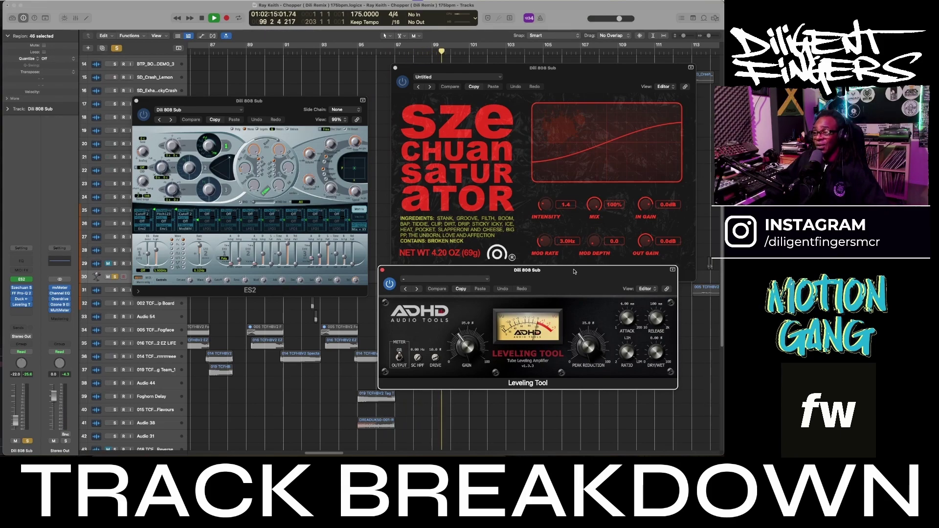
pyautogui.moveTo(572, 273); pyautogui.dragTo(586, 257)
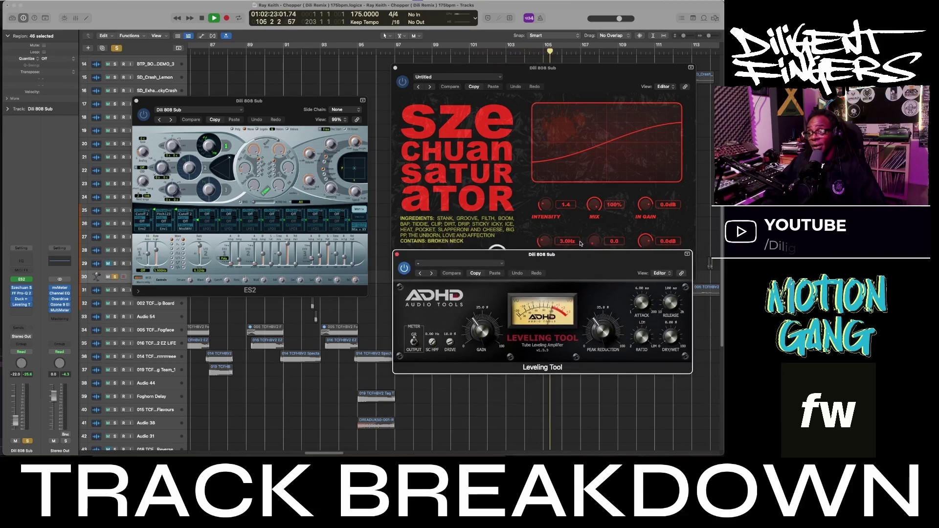
pyautogui.moveTo(596, 257)
pyautogui.mouseDown()
pyautogui.moveTo(562, 255)
pyautogui.moveTo(586, 252)
pyautogui.mouseUp()
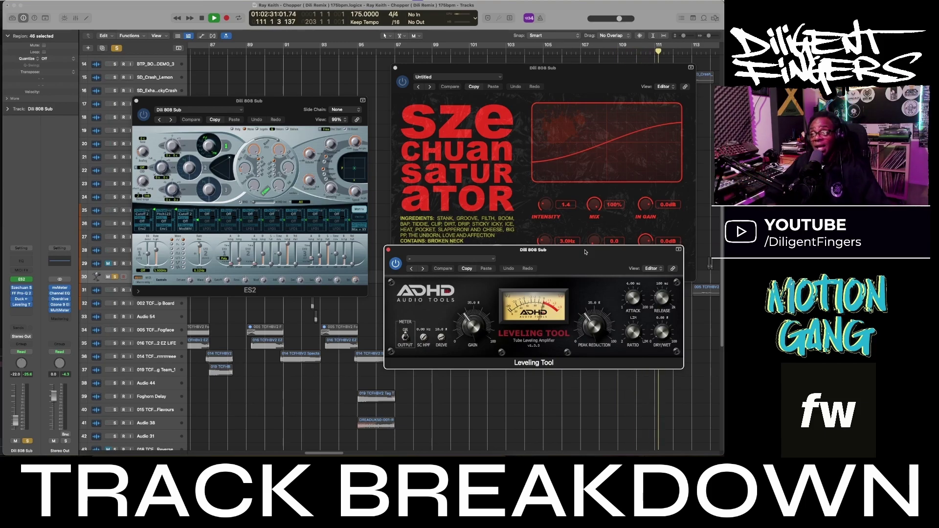
# Step: Insert the UADx LA-2A Tube Compressor from the Dili Favs plug-ins after the Leveling Tool on the Dili 808 Sub
pyautogui.click(28, 311)
pyautogui.moveTo(56, 341)
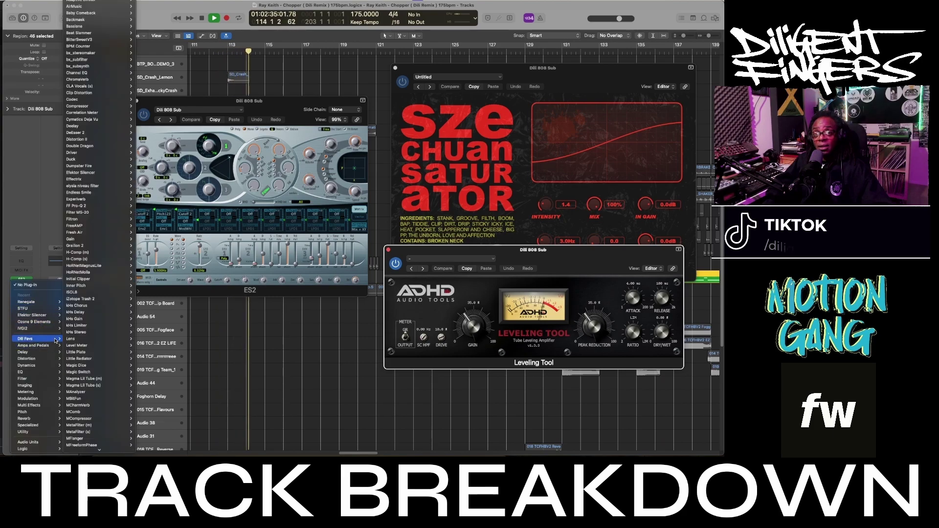
pyautogui.scroll(-15, 100, 379)
pyautogui.moveTo(99, 379)
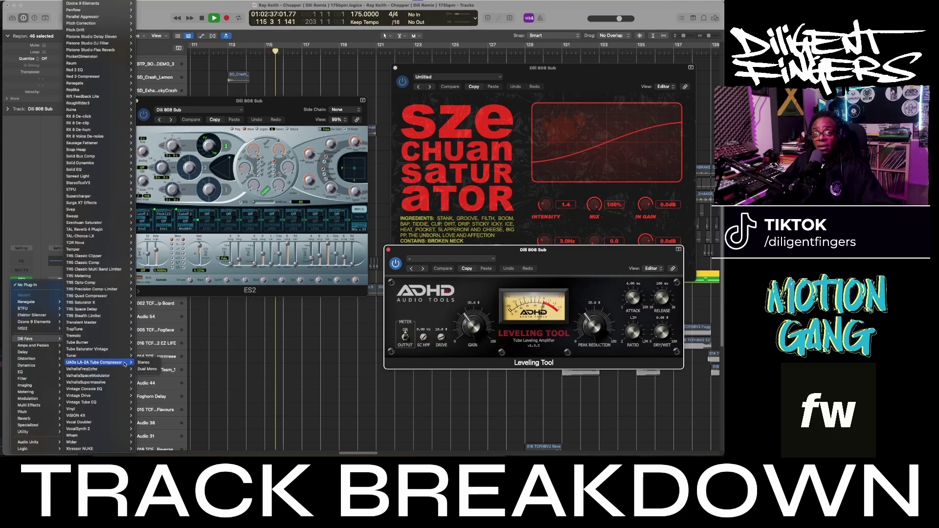
pyautogui.click(363, 345)
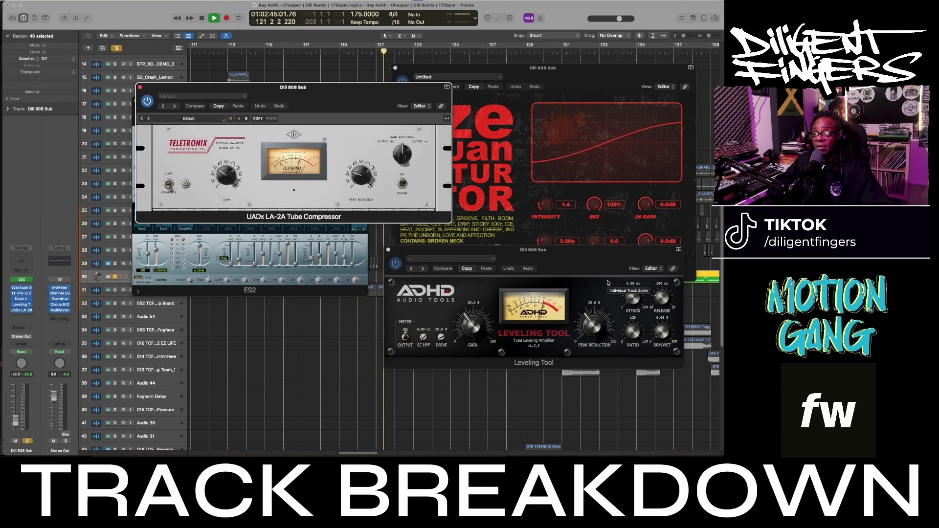
# Step: Arrange the Leveling Tool window directly below the LA-2A window to compare the two compressors' controls
pyautogui.moveTo(563, 259); pyautogui.dragTo(331, 238)
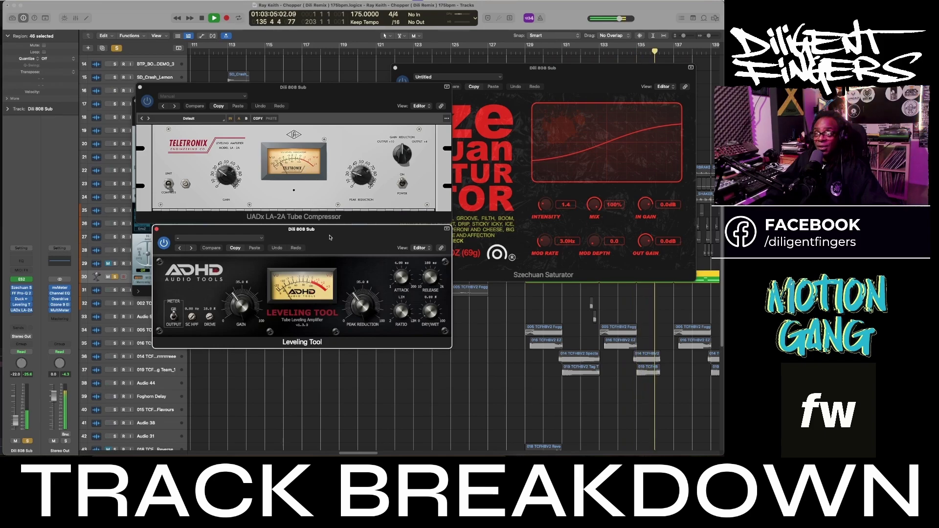
pyautogui.moveTo(340, 234)
pyautogui.mouseDown()
pyautogui.moveTo(346, 242)
pyautogui.moveTo(326, 239)
pyautogui.mouseUp()
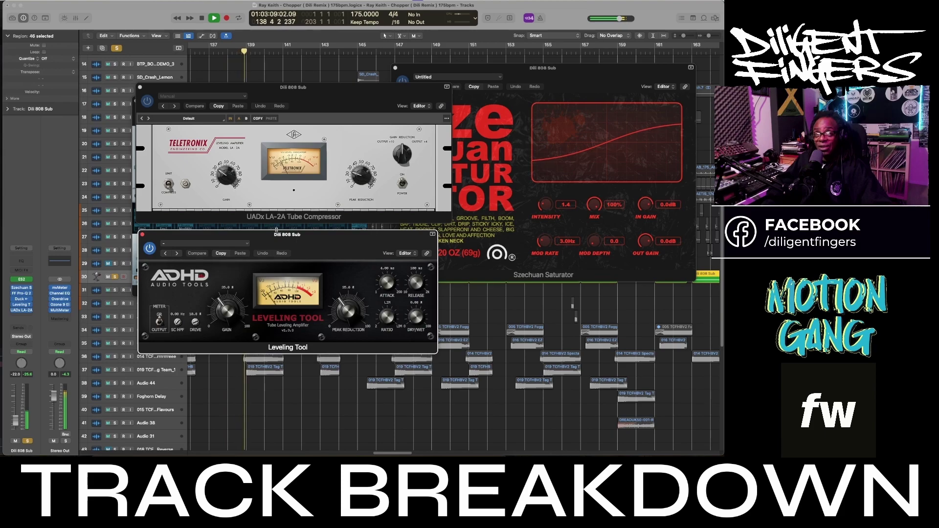
pyautogui.moveTo(290, 213); pyautogui.dragTo(300, 215)
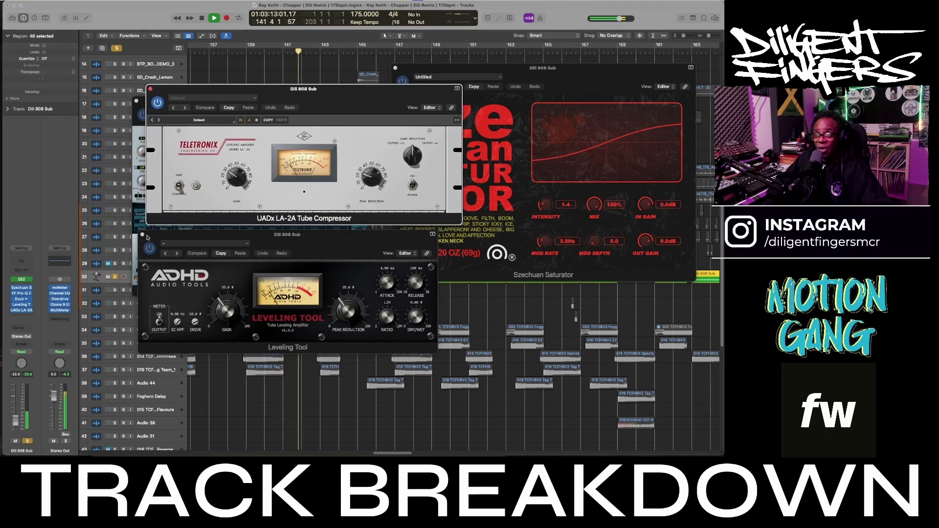
# Step: Stop playback, clear the solo, and close all the Dili 808 Sub's open plug-in windows
pyautogui.click(151, 89)
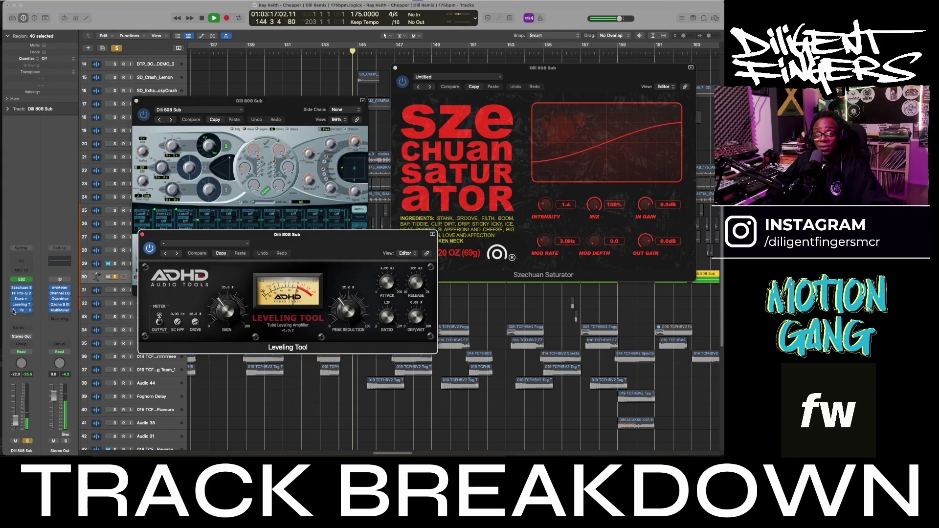
pyautogui.press('space')
pyautogui.click(118, 48)
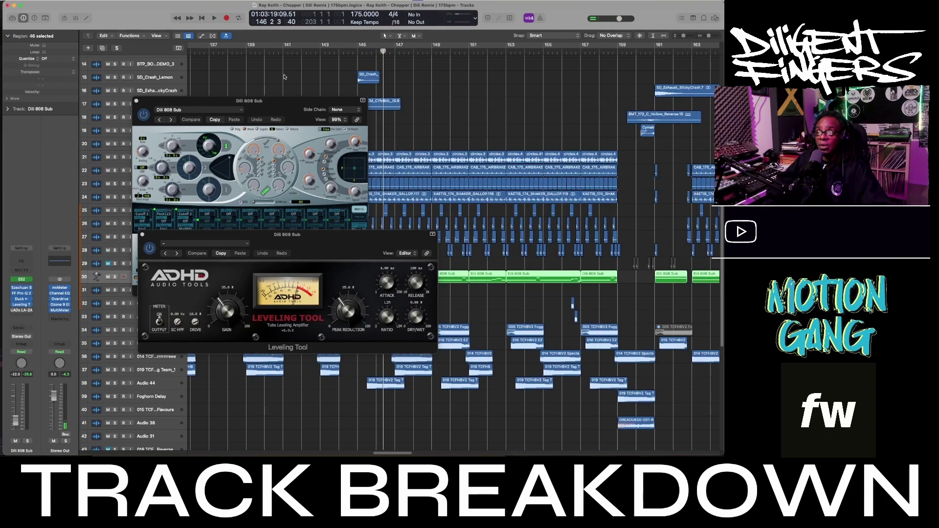
pyautogui.click(395, 67)
pyautogui.click(136, 101)
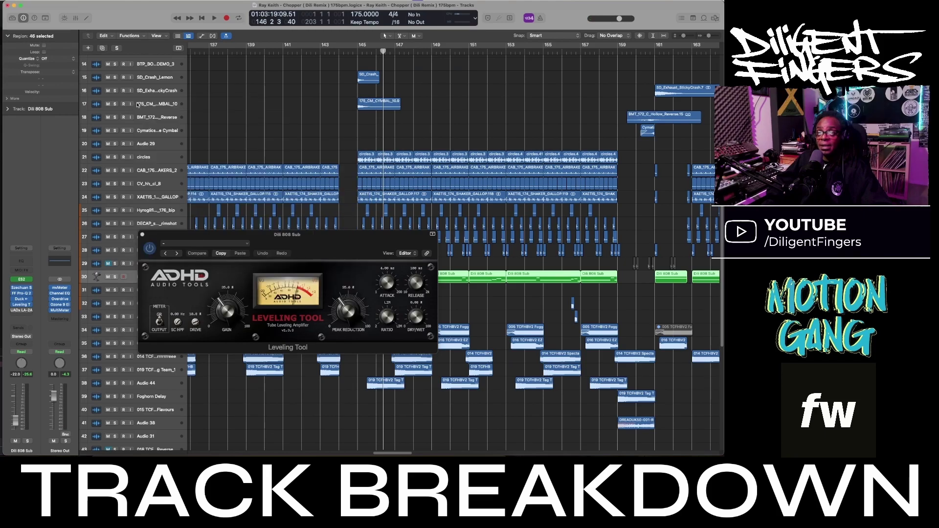
pyautogui.click(142, 235)
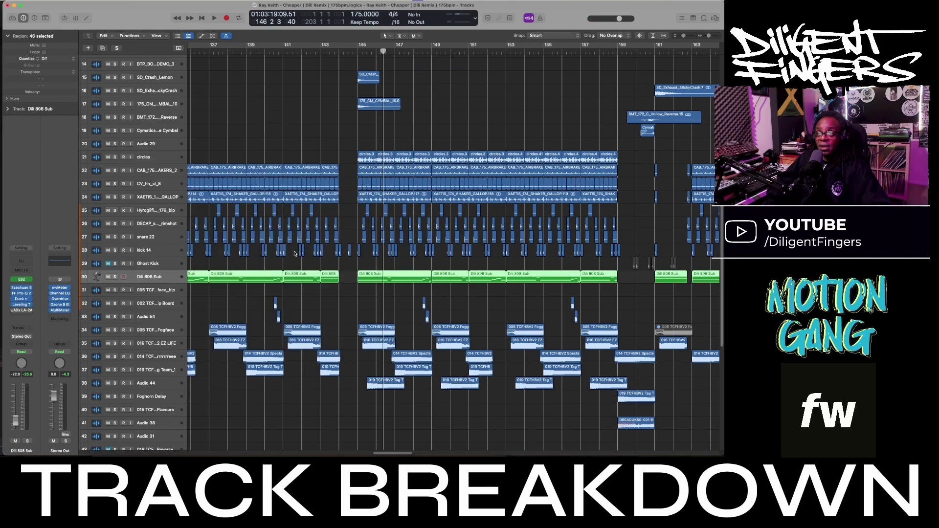
# Step: Select the 005 Fogface track, solo its Mid Bass bus, and play the bass group from bar 146 into bar 149
pyautogui.click(154, 330)
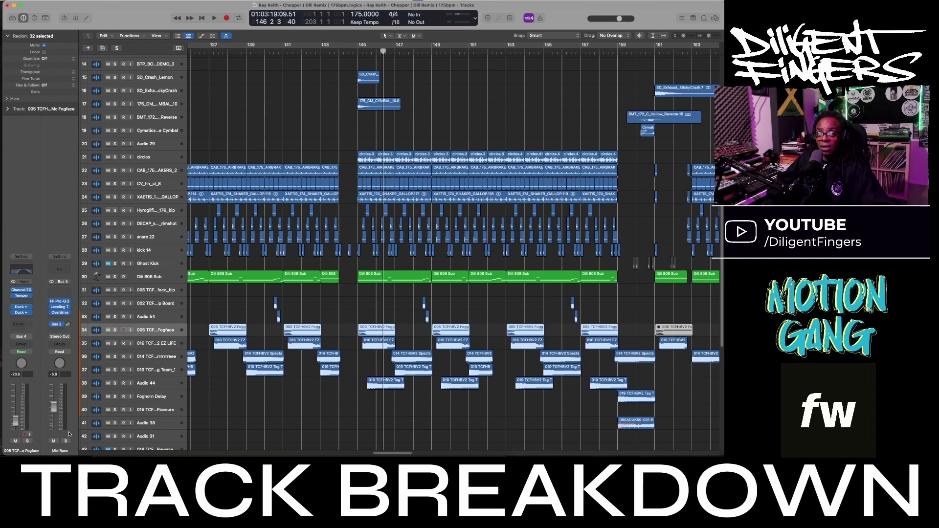
pyautogui.click(64, 442)
pyautogui.press('space')
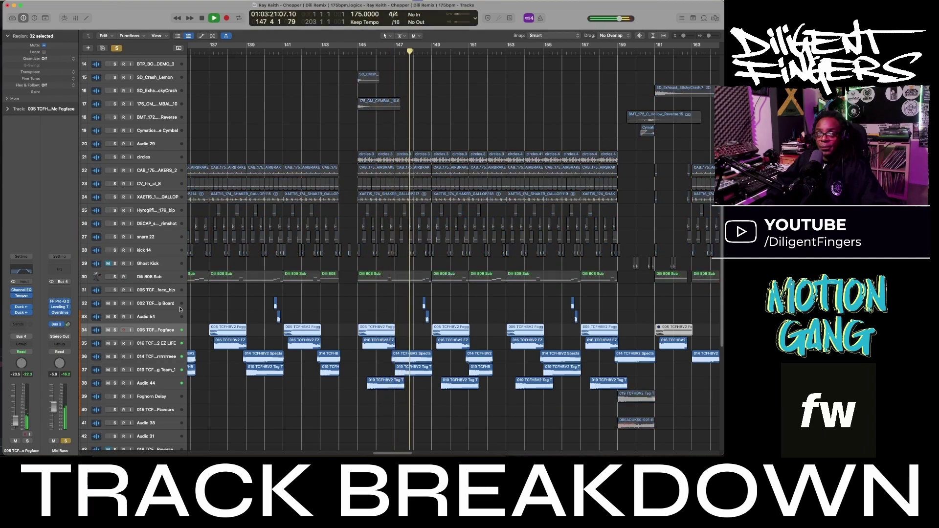
pyautogui.press('space')
# Step: Check the plug-ins on the 016 EZ LIFE and 005 Fogface tracks, and open Temper on the Fogface track
pyautogui.click(162, 344)
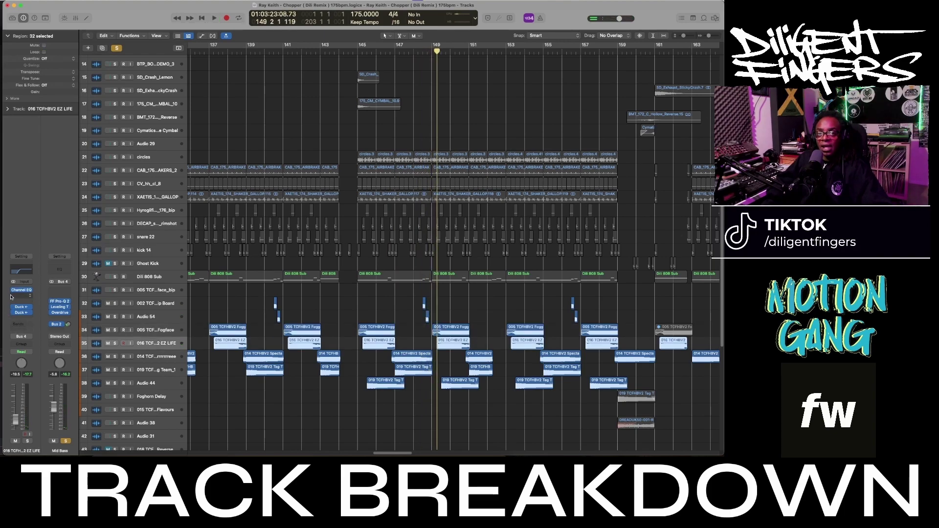
pyautogui.click(161, 330)
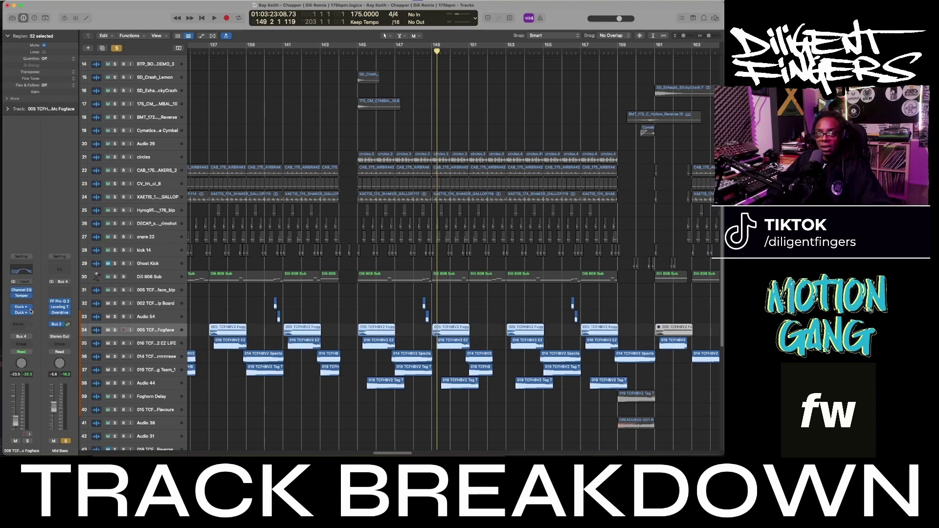
pyautogui.moveTo(21, 298)
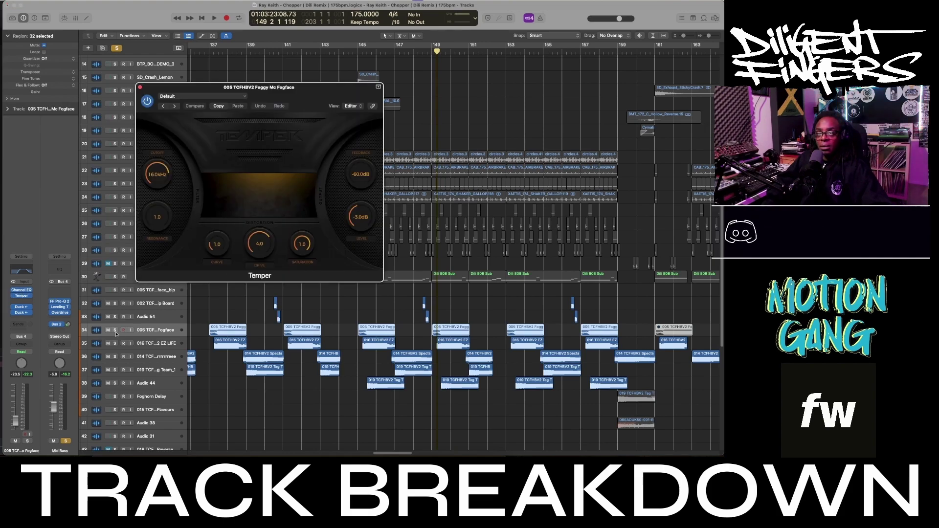
# Step: Audition the 005 Fogface track in solo from bar 137 with Temper in view, and close Temper and clear the track's solo
pyautogui.press('s')
pyautogui.click(195, 49)
pyautogui.press('space')
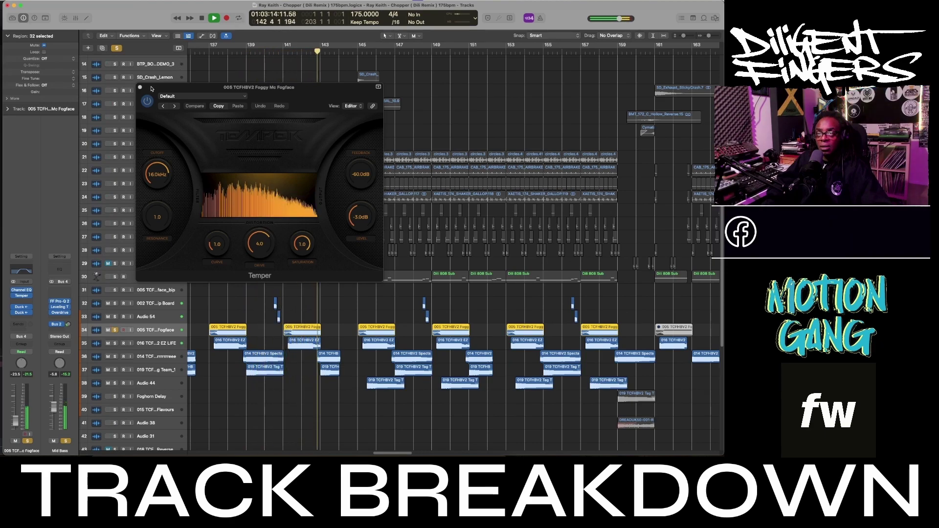
pyautogui.press('space')
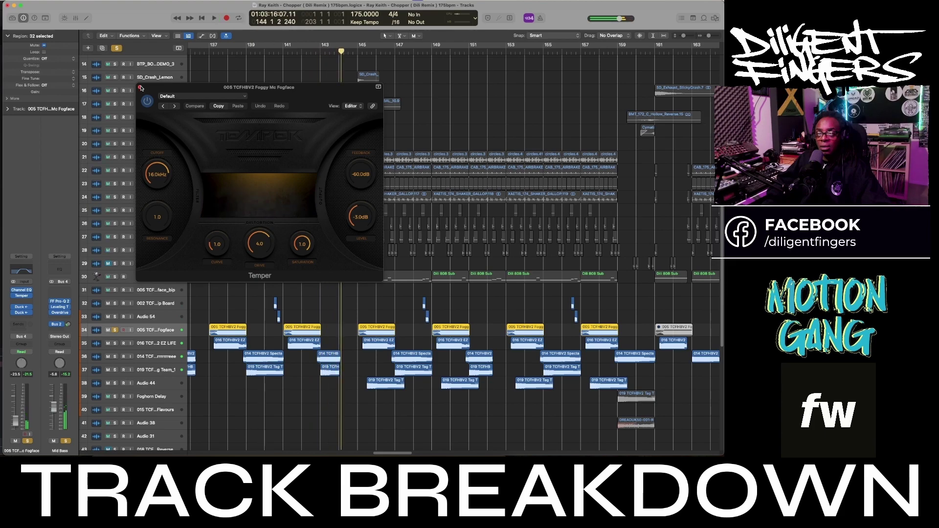
pyautogui.click(140, 88)
pyautogui.click(114, 330)
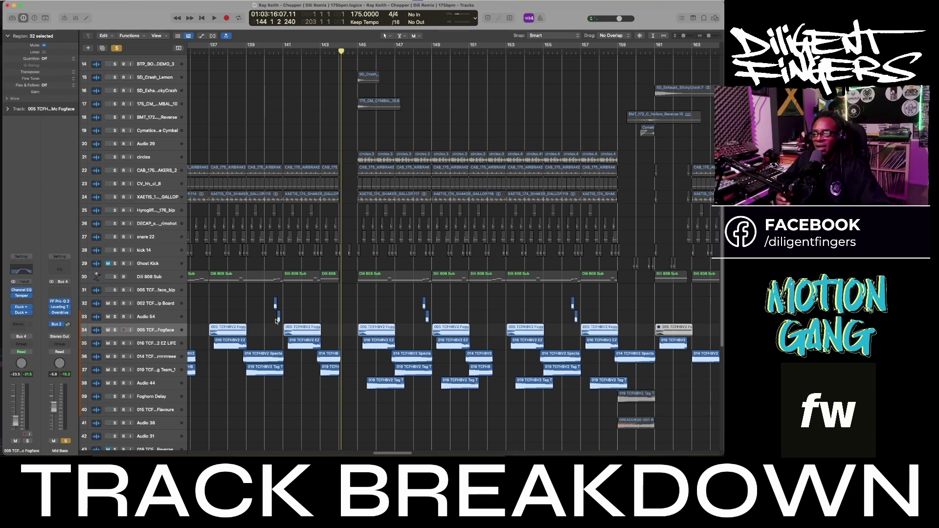
# Step: Play the soloed Mid Bass tracks together from bar 144 and stop in bar 145
pyautogui.hscroll(1, 284, 318)
pyautogui.hscroll(-3, 381, 333)
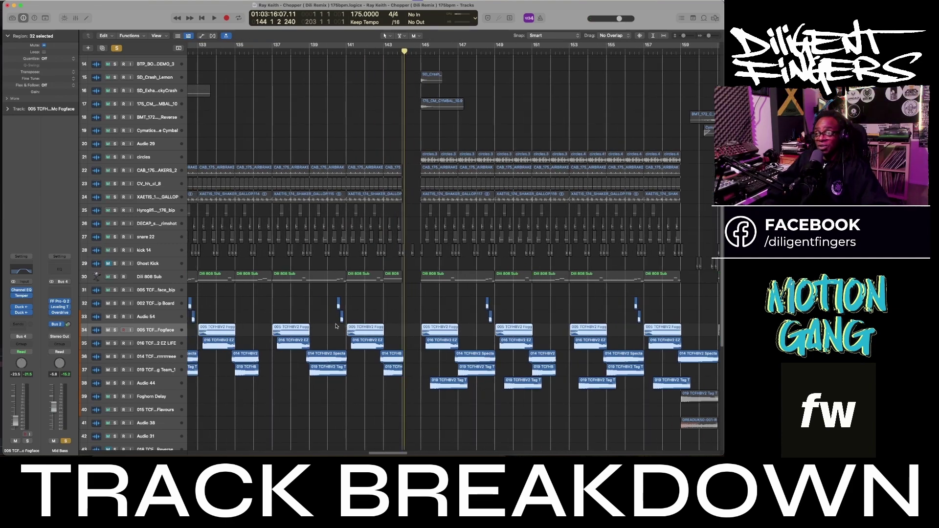
pyautogui.press('space')
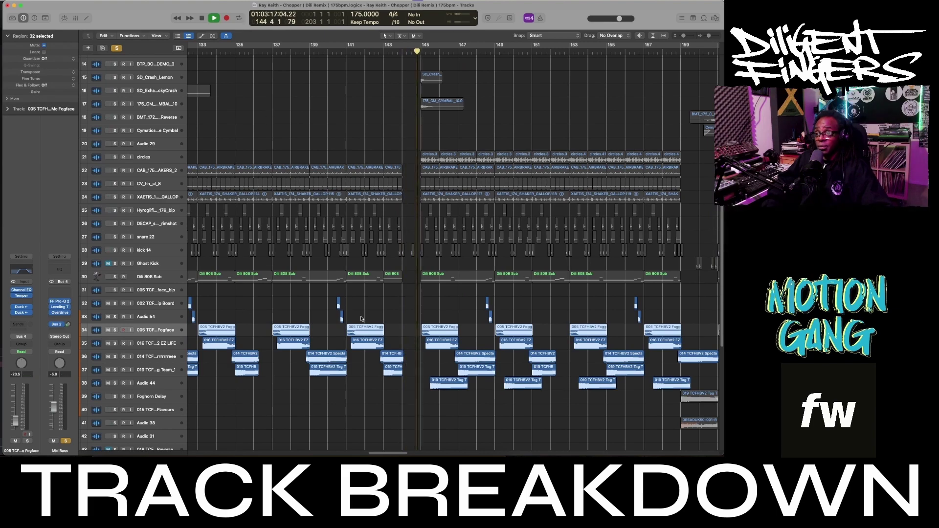
pyautogui.press('space')
# Step: Examine the plug-ins on the 016 EZ LIFE, 014 Spectacular and 019 Tag Team tracks, viewing and closing Temper on track 014
pyautogui.click(162, 343)
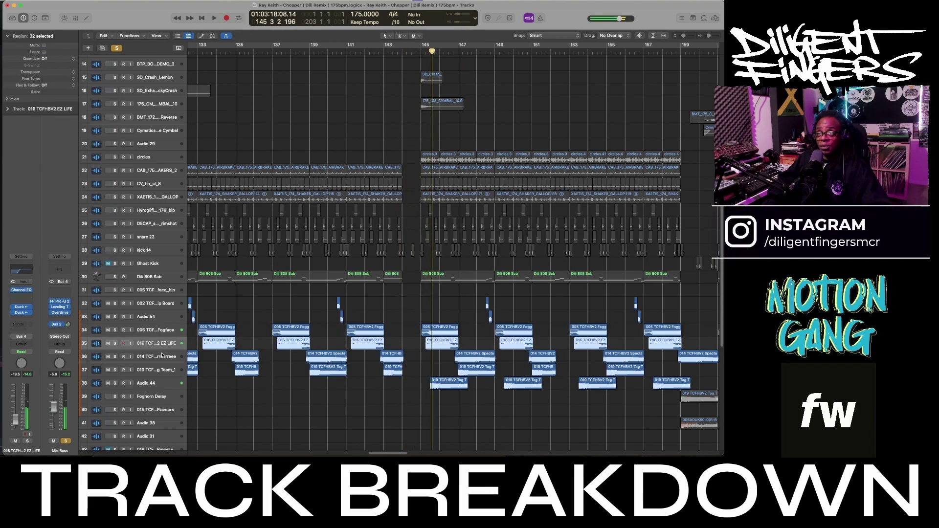
pyautogui.click(164, 356)
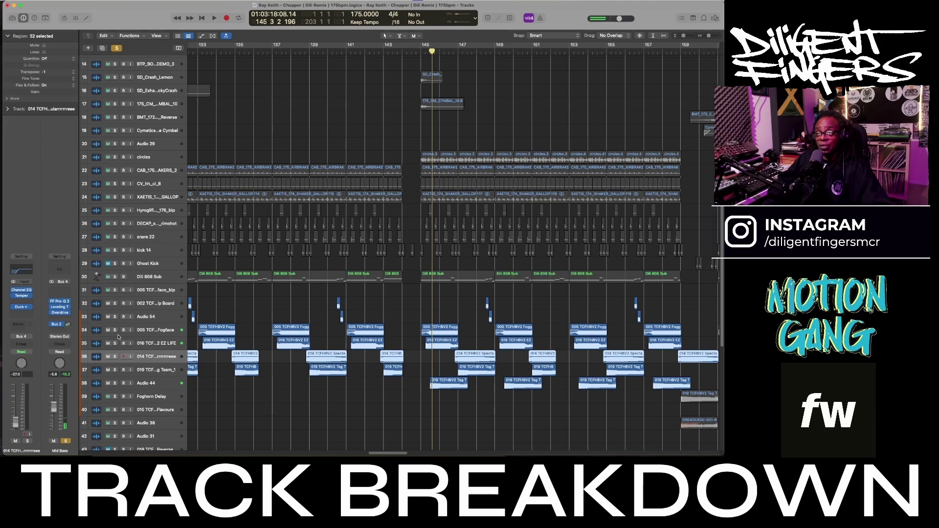
pyautogui.click(23, 296)
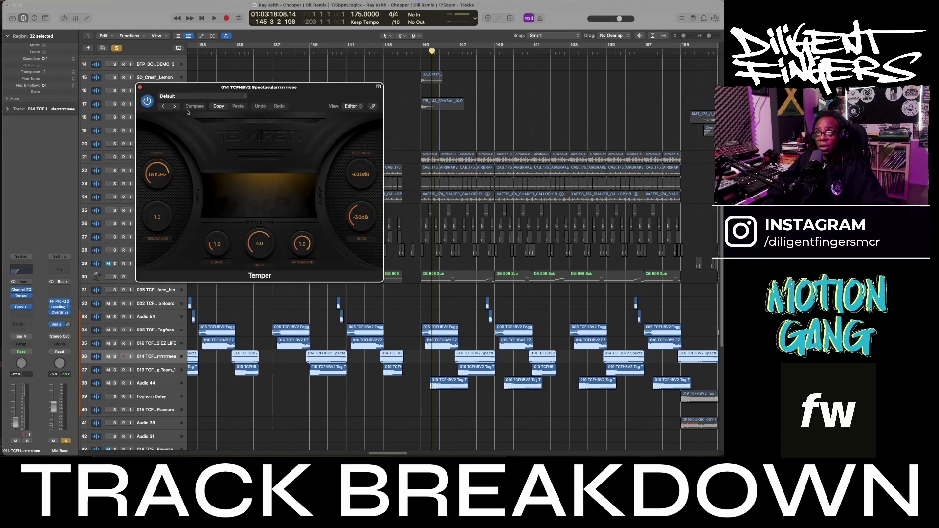
pyautogui.click(141, 87)
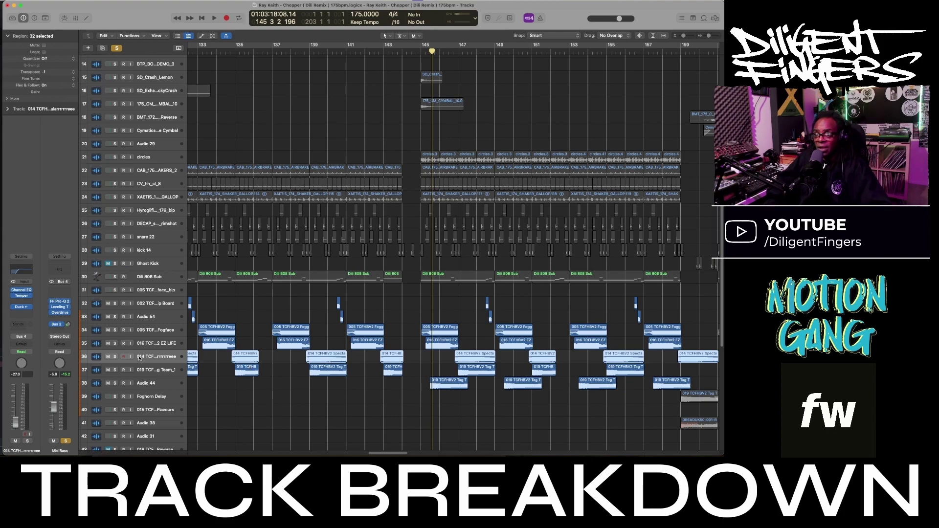
pyautogui.click(151, 375)
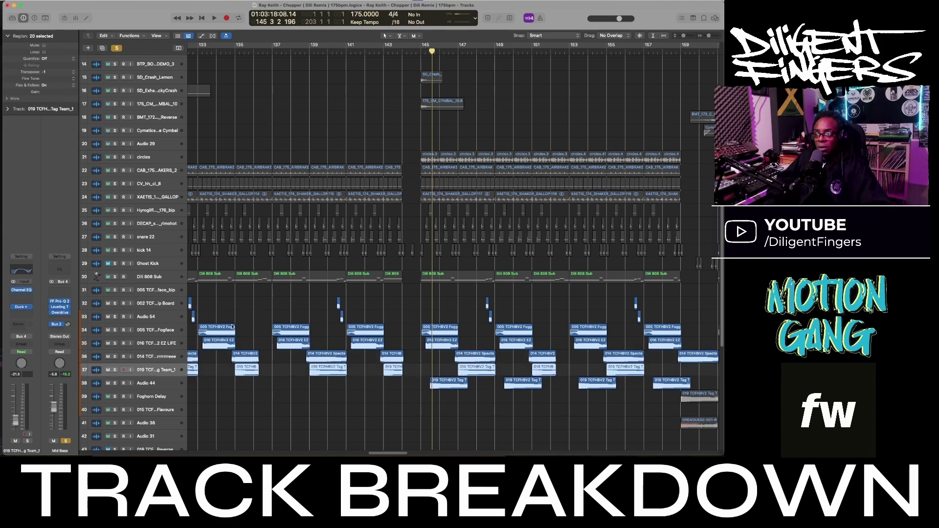
pyautogui.hscroll(-5, 238, 324)
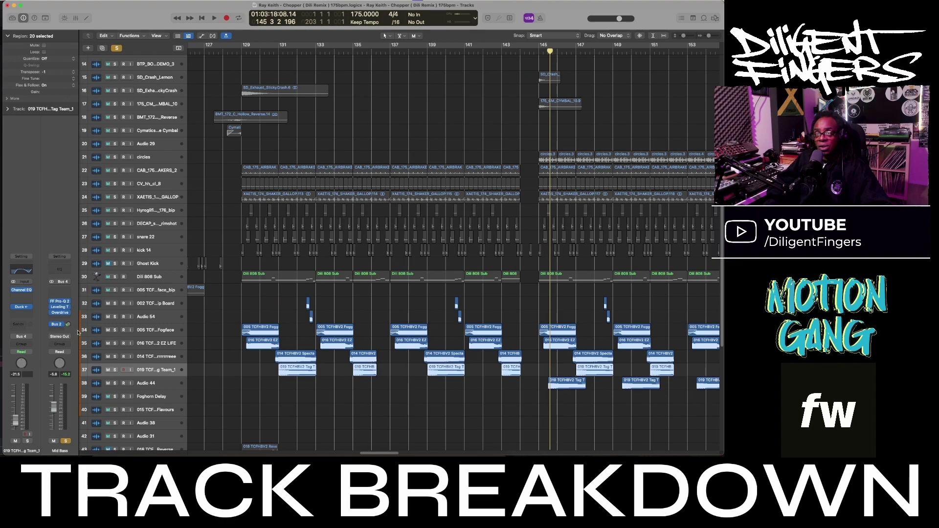
# Step: Examine FF Pro-Q 2 on the Mid Bass channel while playing the soloed mid basses from bar 145, and close it after stopping in bar 152
pyautogui.click(63, 303)
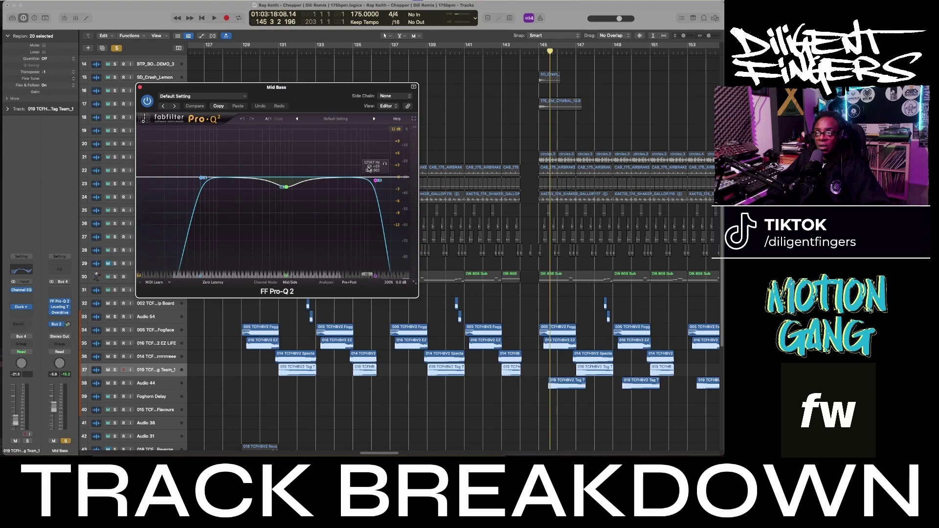
pyautogui.press('space')
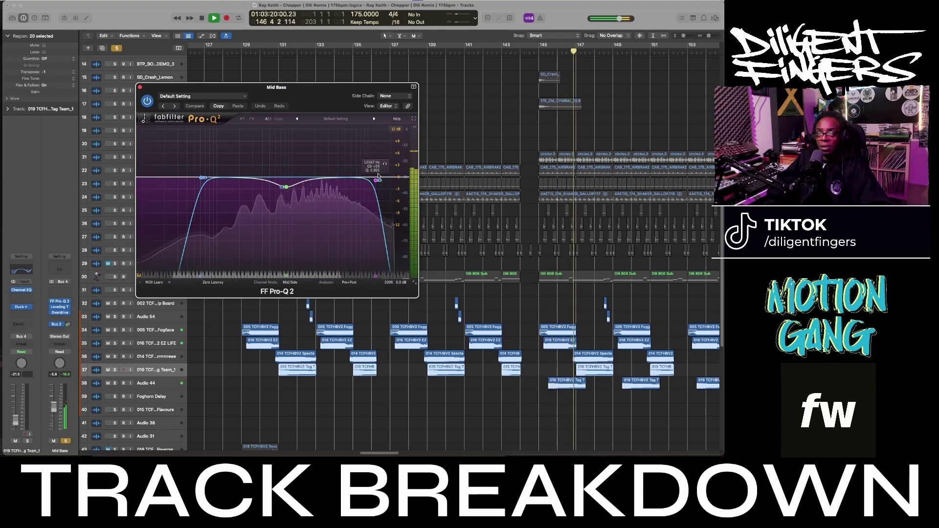
pyautogui.moveTo(311, 95); pyautogui.dragTo(373, 94)
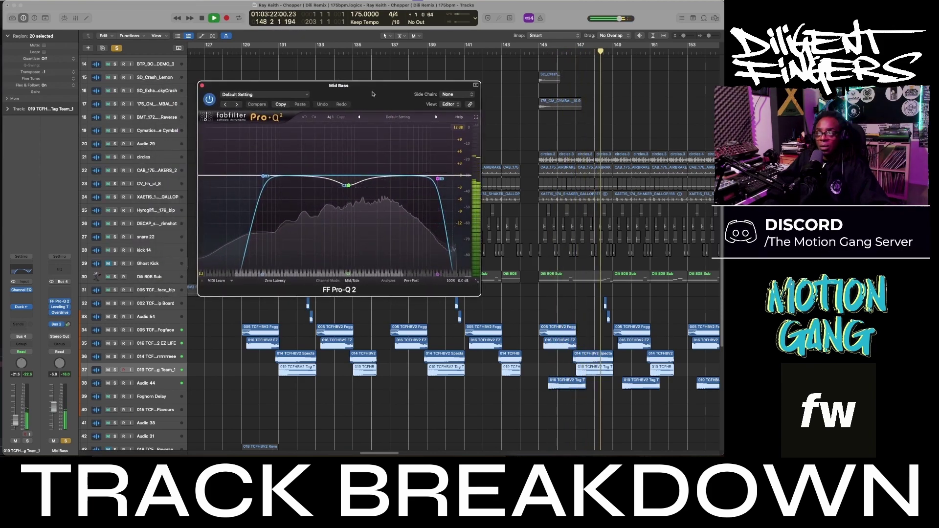
pyautogui.press('space')
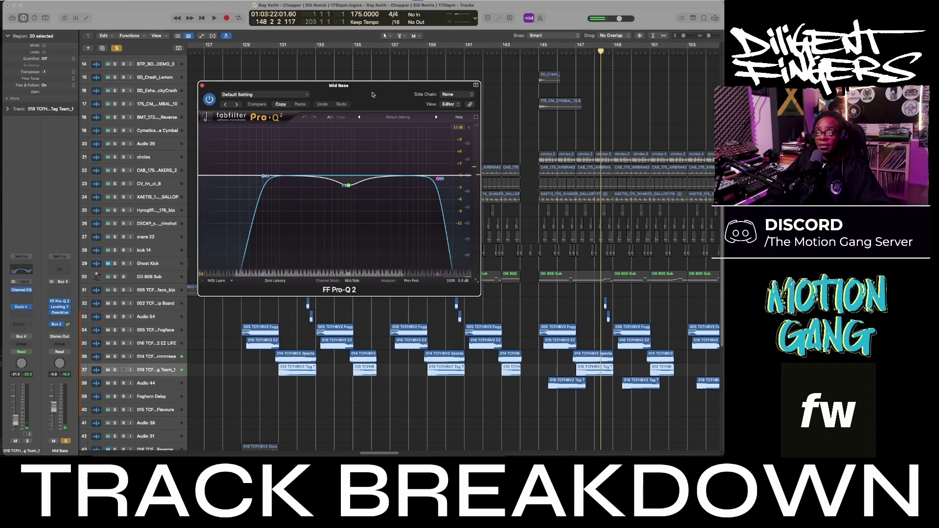
pyautogui.moveTo(372, 94); pyautogui.dragTo(374, 86)
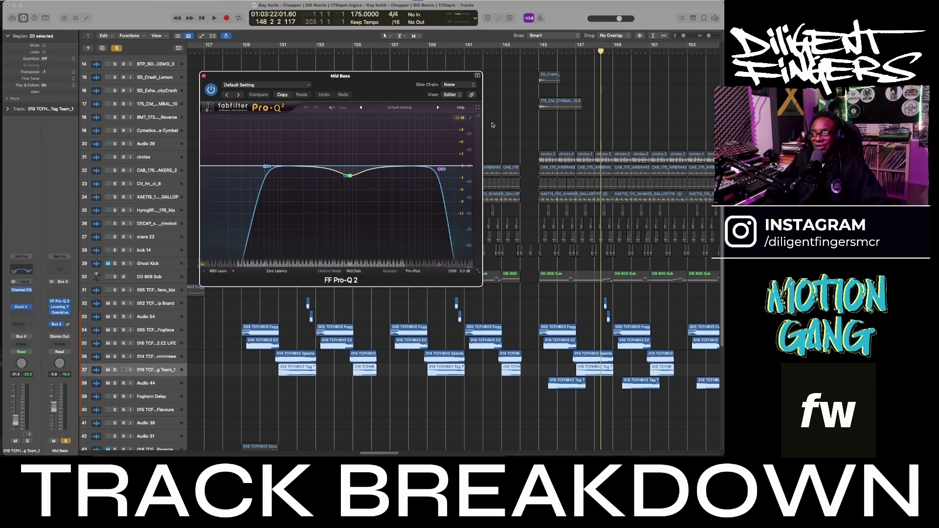
pyautogui.press('space')
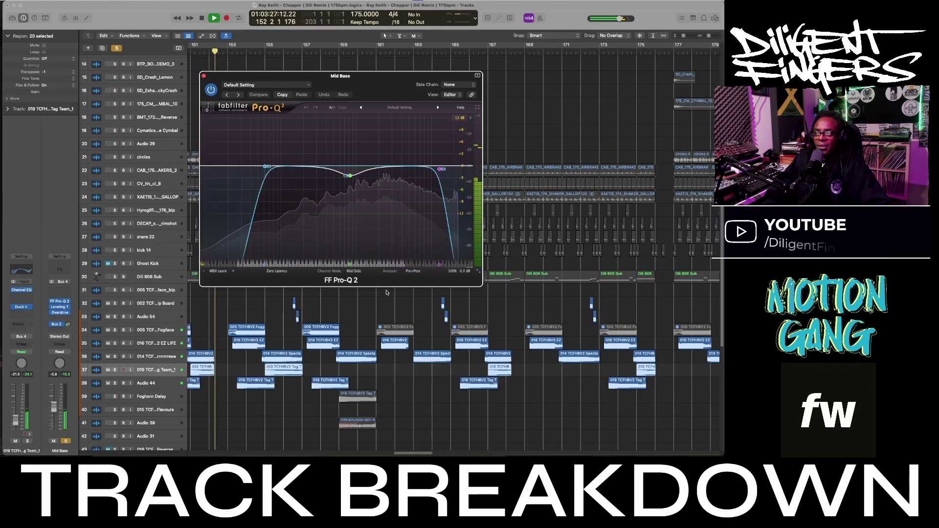
pyautogui.press('space')
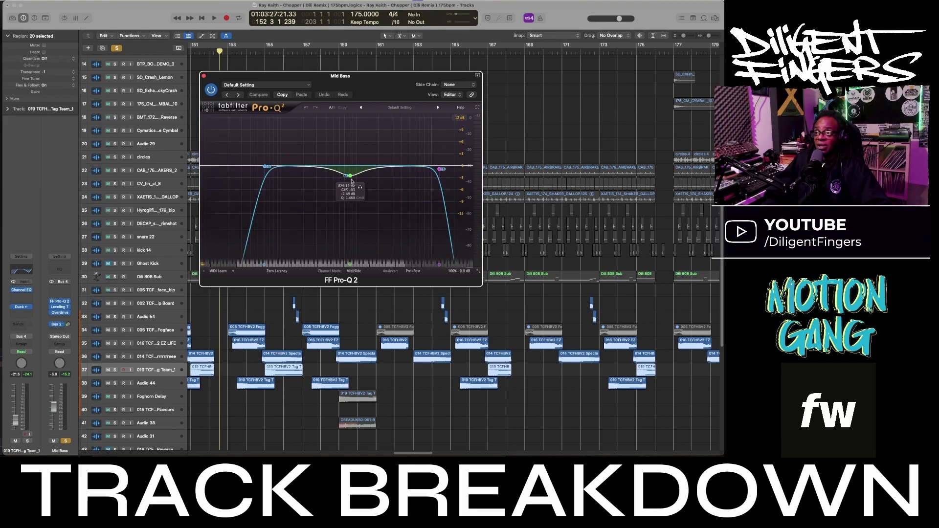
pyautogui.click(205, 77)
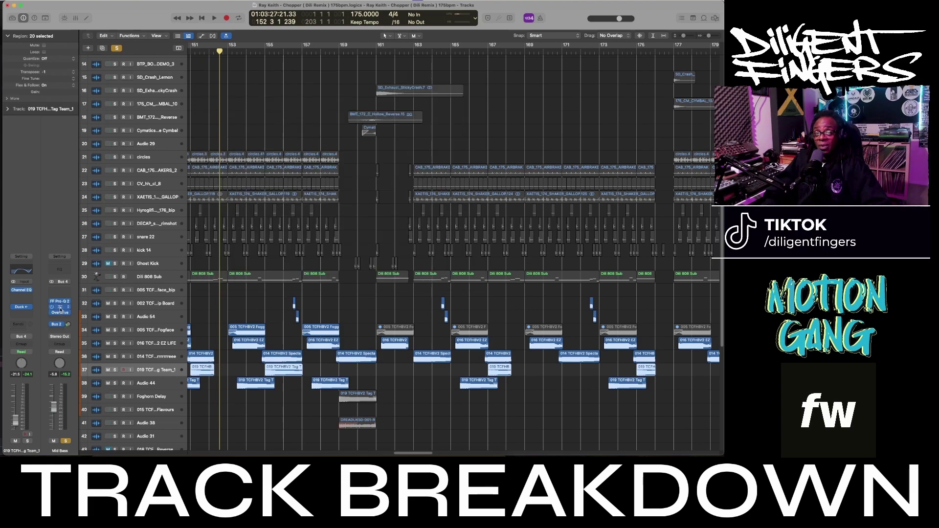
# Step: Open the Leveling Tool and Overdrive on the Mid Bass channel, and enlarge Overdrive to 119% below the Leveling Tool to examine both
pyautogui.click(59, 307)
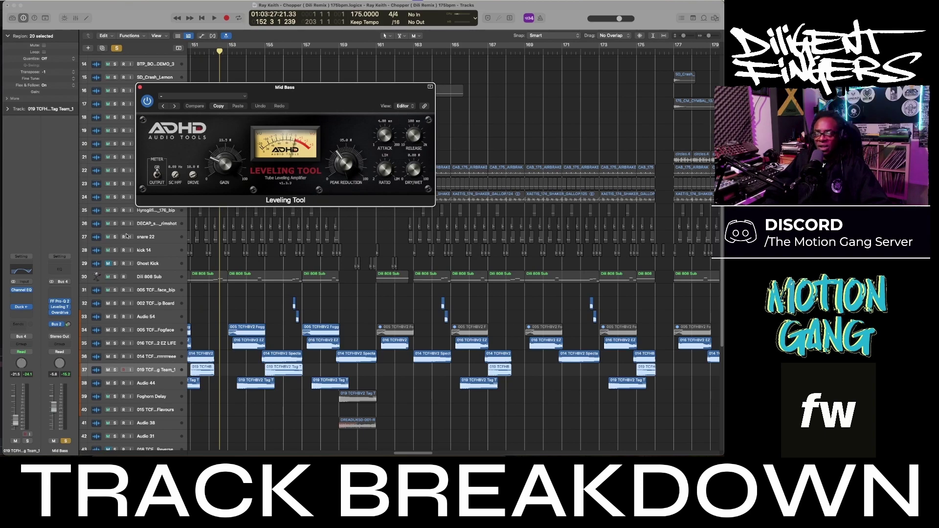
pyautogui.click(62, 314)
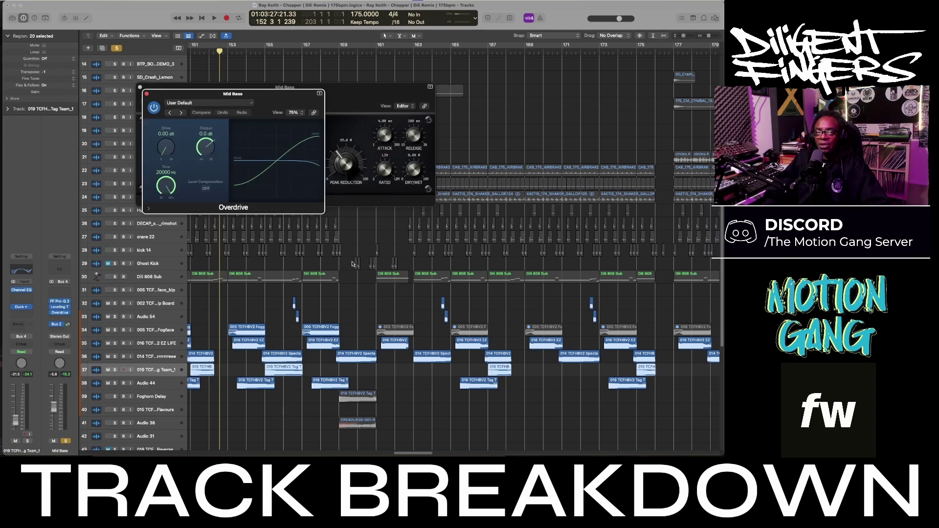
pyautogui.moveTo(261, 93); pyautogui.dragTo(562, 185)
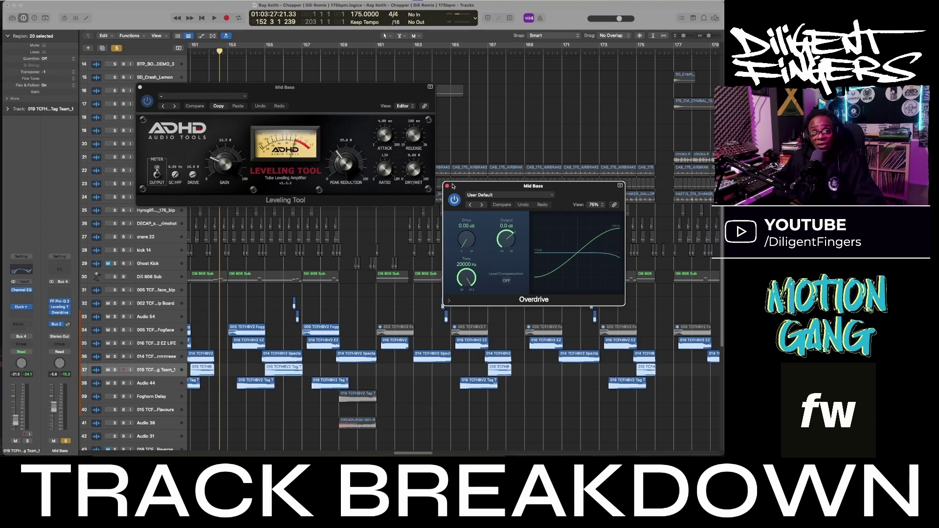
pyautogui.moveTo(487, 187); pyautogui.dragTo(375, 235)
pyautogui.moveTo(492, 348); pyautogui.dragTo(594, 416)
pyautogui.moveTo(503, 230); pyautogui.dragTo(554, 215)
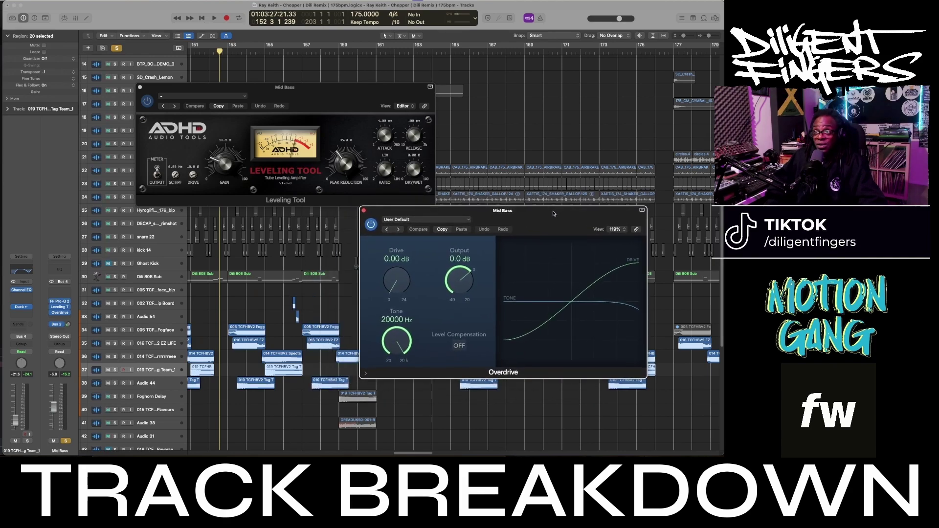
pyautogui.moveTo(494, 208); pyautogui.dragTo(452, 208)
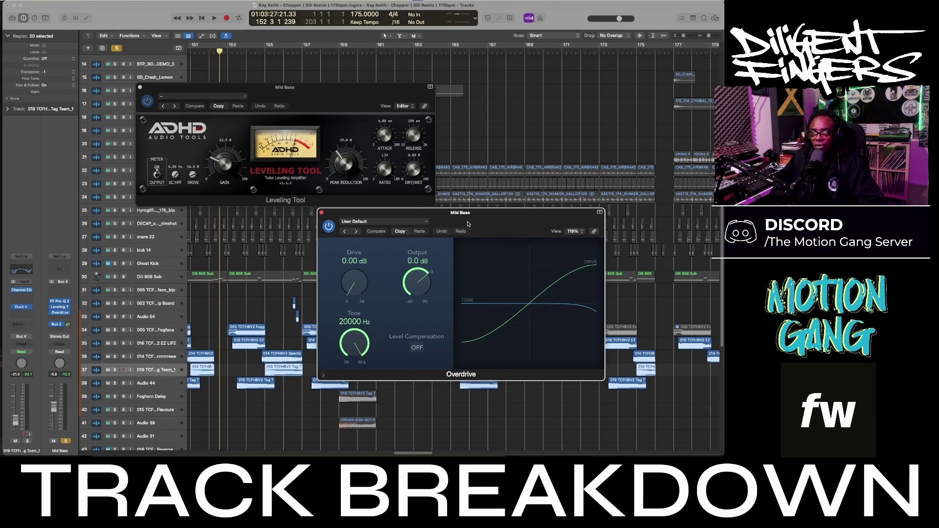
pyautogui.moveTo(471, 221)
pyautogui.mouseDown()
pyautogui.moveTo(486, 219)
pyautogui.moveTo(474, 229)
pyautogui.mouseUp()
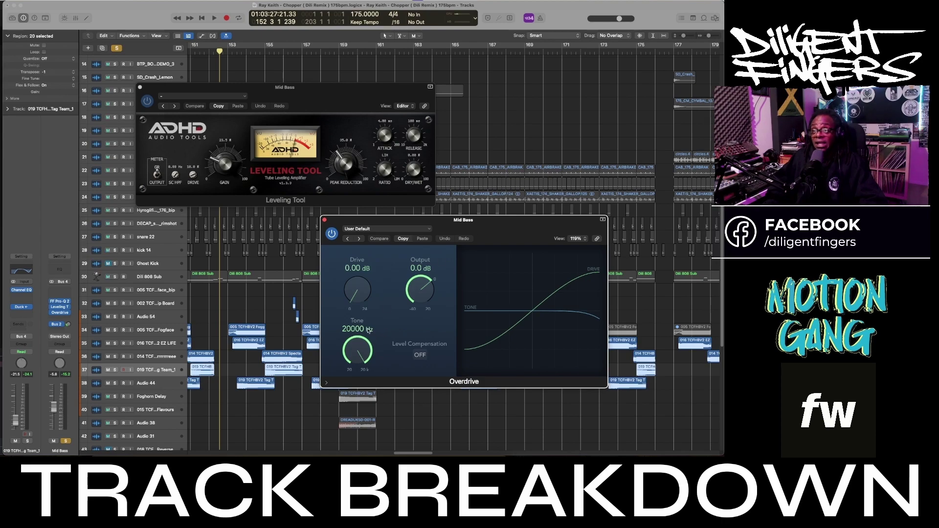
pyautogui.moveTo(452, 232); pyautogui.dragTo(450, 224)
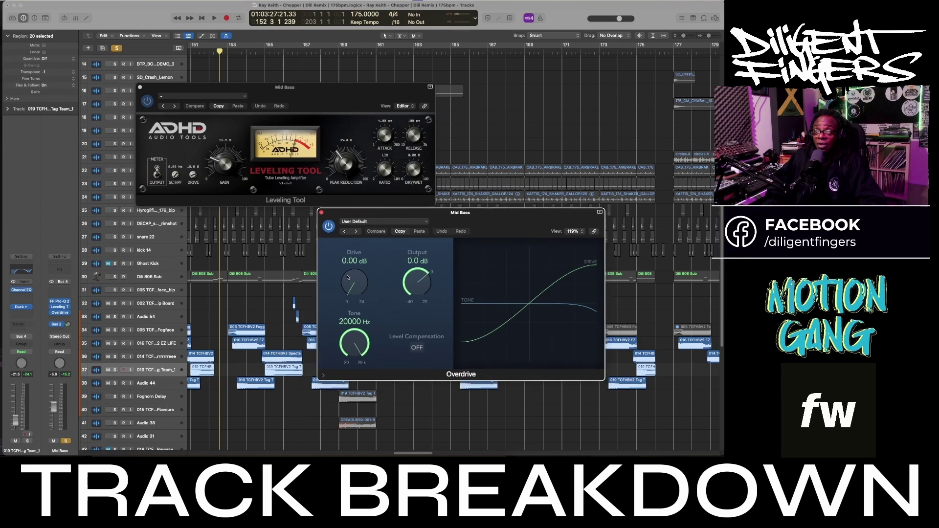
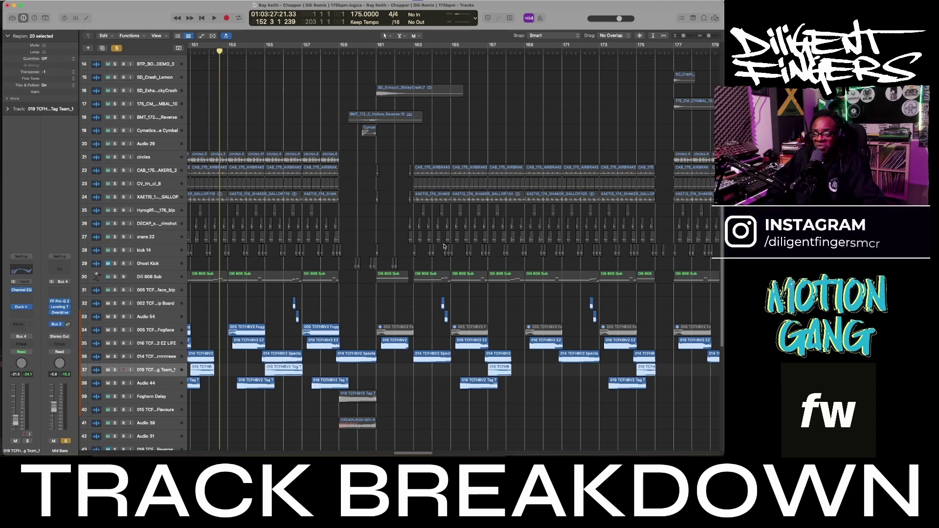
# Step: Resume playback from bar 152, clear all solos and follow the full mix across the drum and bass tracks, stopping in bar 170
pyautogui.press('space')
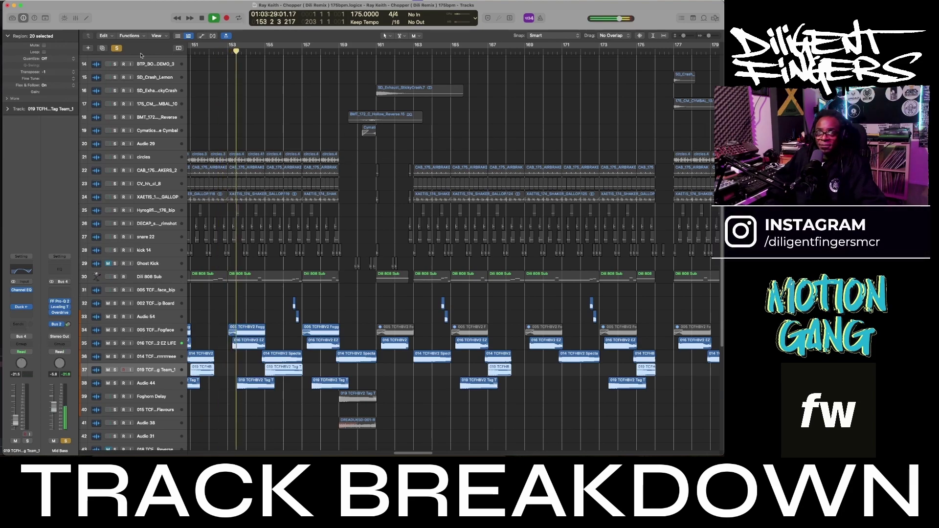
pyautogui.hotkey('ctrl', 's')
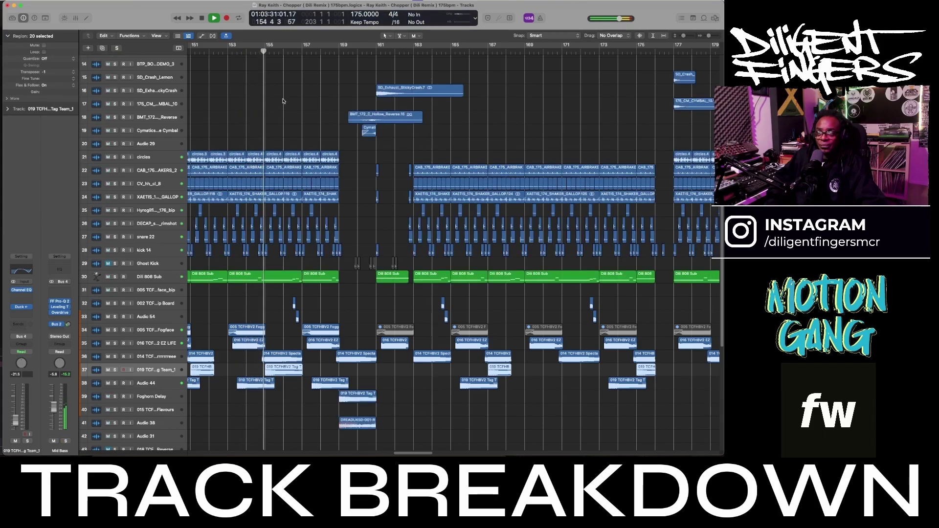
pyautogui.hscroll(-5, 282, 100)
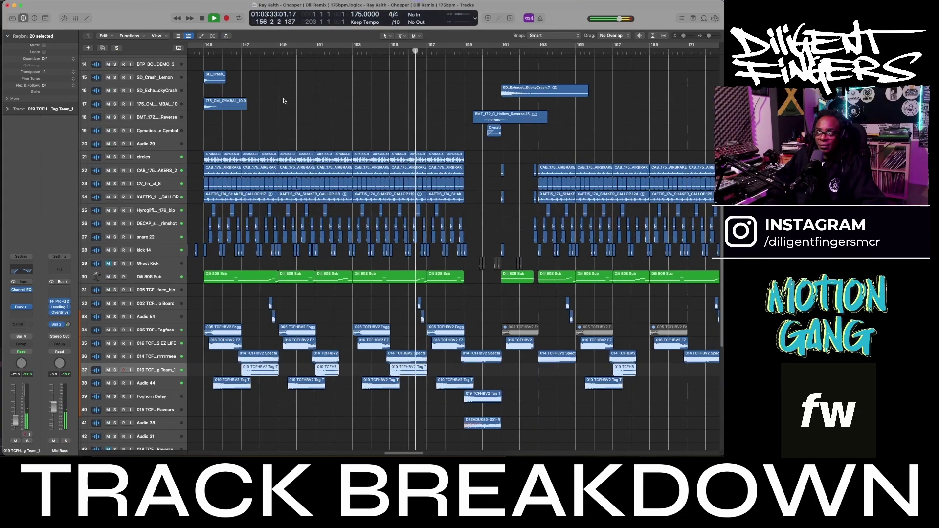
pyautogui.hscroll(3, 365, 127)
pyautogui.scroll(-5, 365, 127)
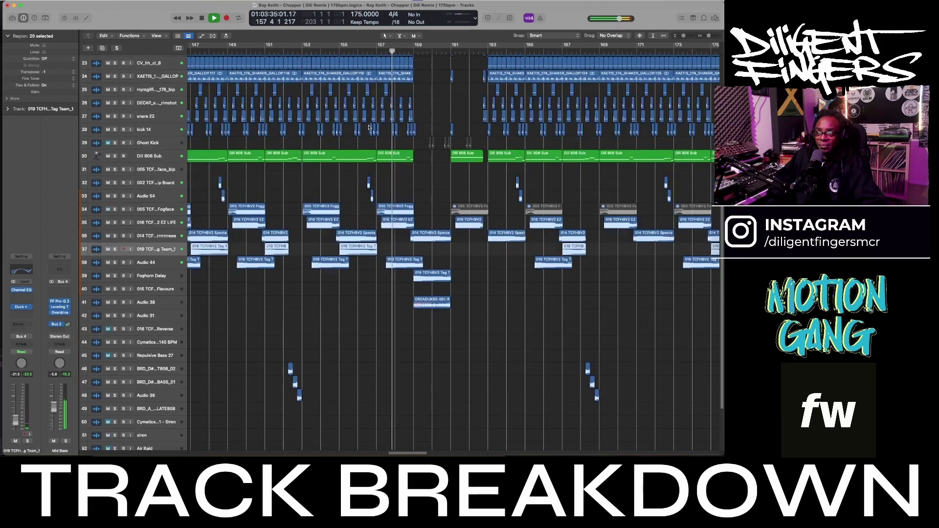
pyautogui.scroll(6, 369, 127)
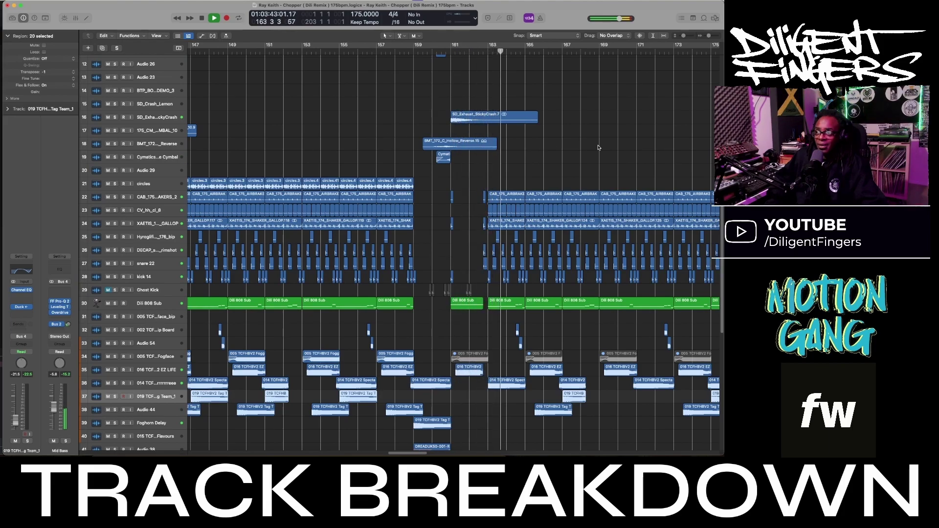
pyautogui.hscroll(5, 597, 145)
pyautogui.hscroll(5, 597, 146)
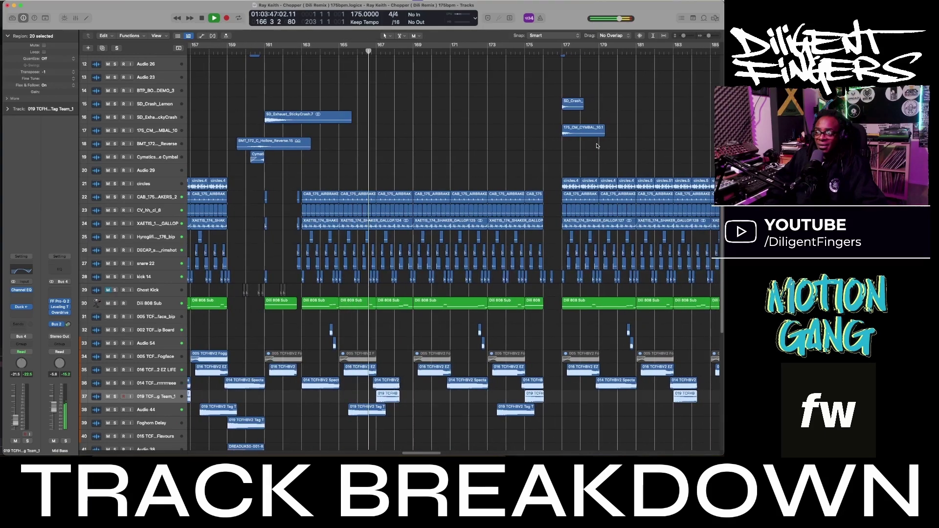
pyautogui.scroll(-5, 503, 129)
pyautogui.scroll(-1, 503, 130)
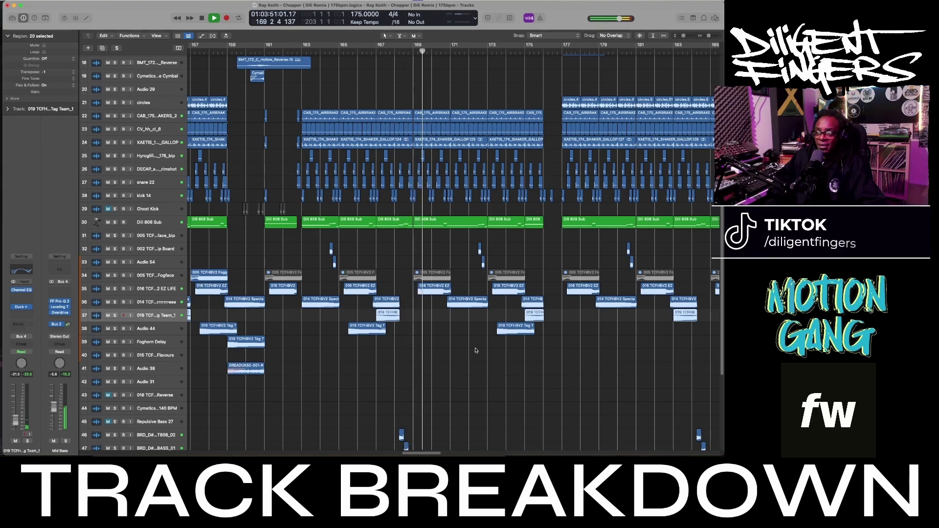
pyautogui.press('space')
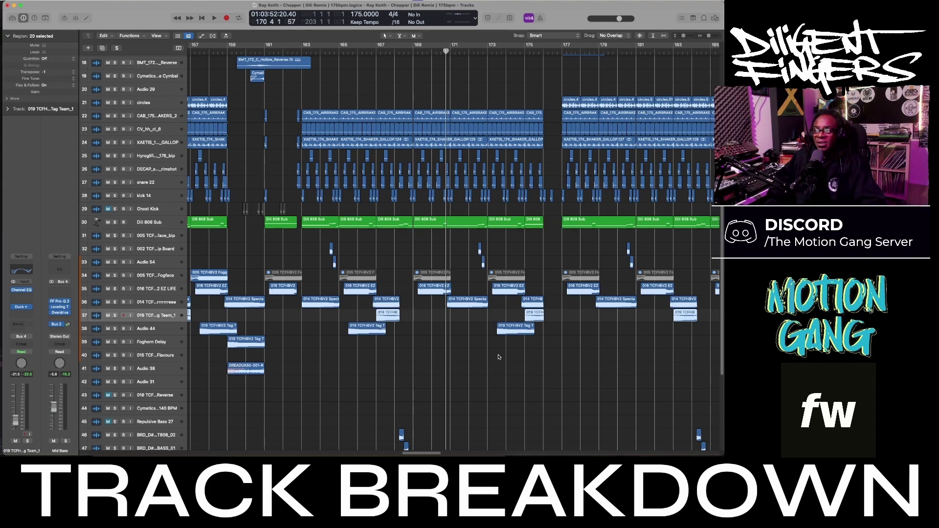
# Step: Play the full mix from bar 161 and stop in bar 168
pyautogui.scroll(-1, 330, 311)
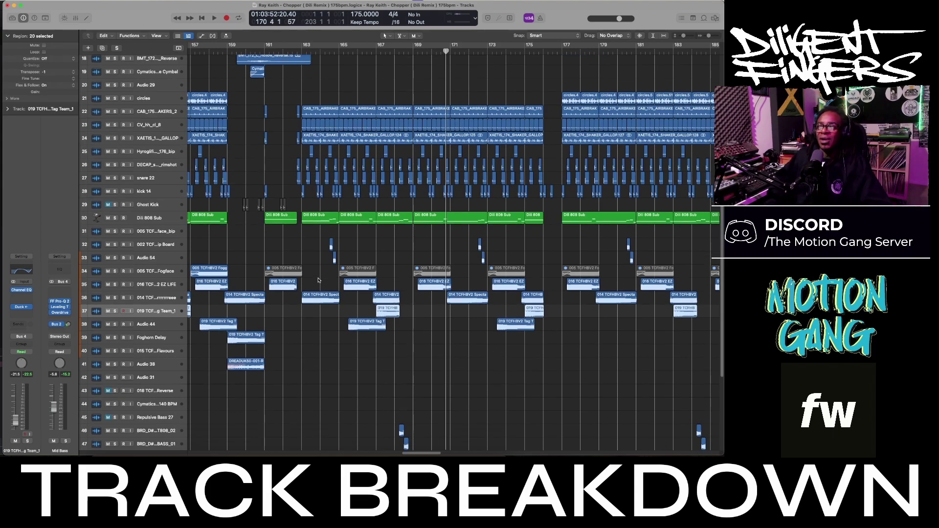
pyautogui.hscroll(-5, 337, 254)
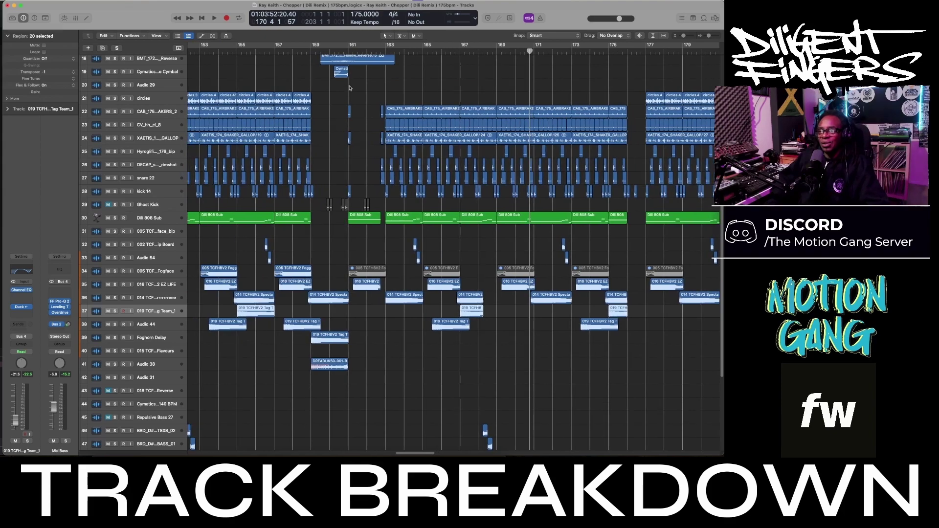
pyautogui.click(350, 50)
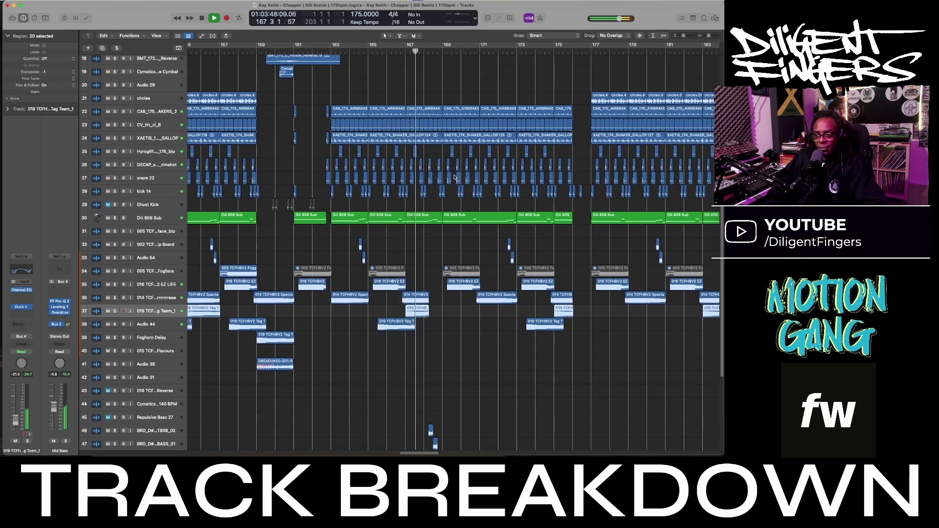
pyautogui.press('space')
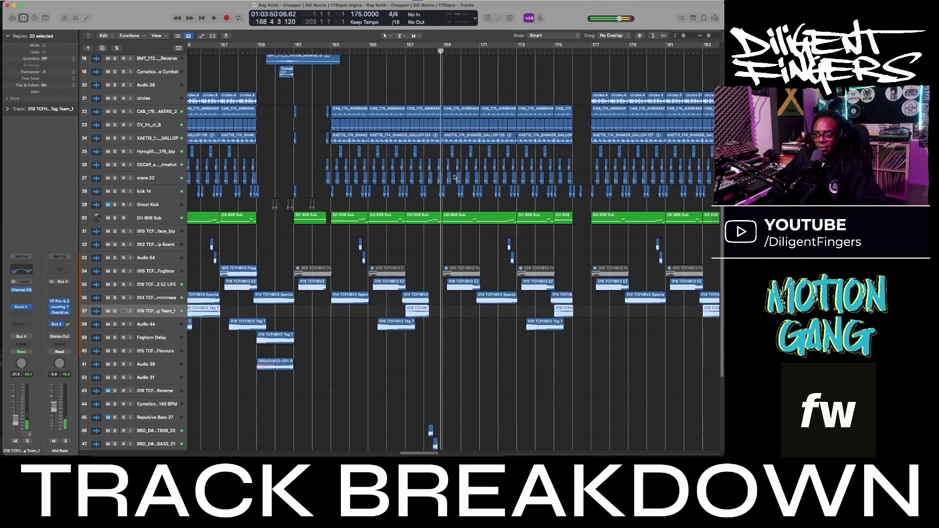
# Step: Audition the 016 EZ LIFE track in solo from bar 168, add the 014 Spectacular track to the solo, and stop in bar 176
pyautogui.scroll(-2, 338, 266)
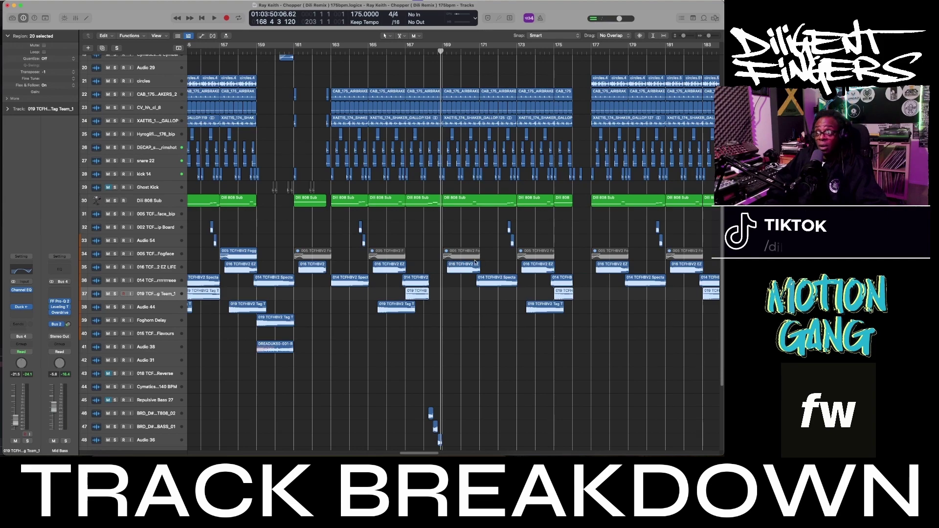
pyautogui.click(115, 267)
pyautogui.press('space')
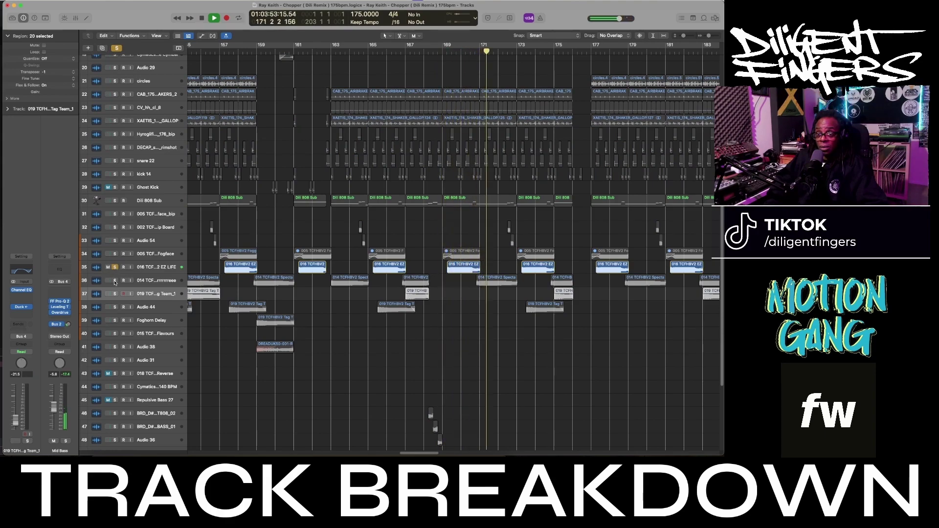
pyautogui.click(115, 282)
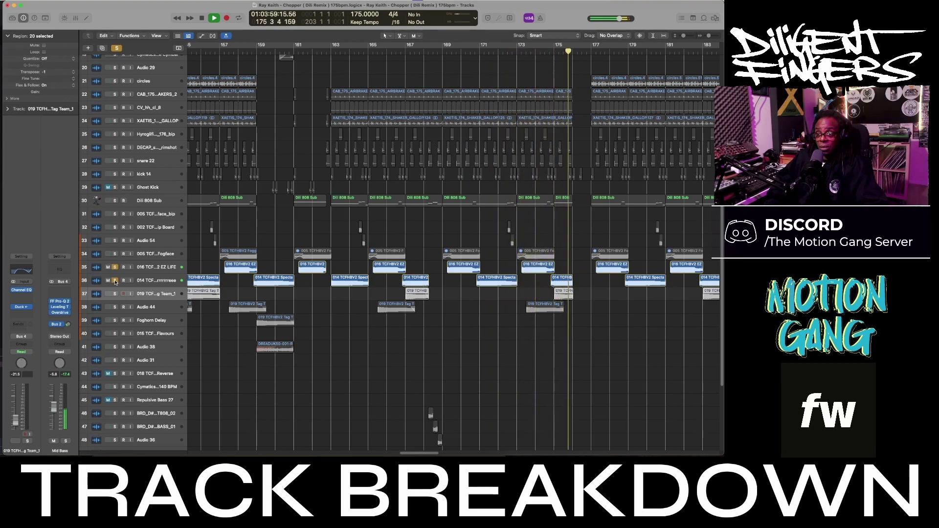
pyautogui.press('space')
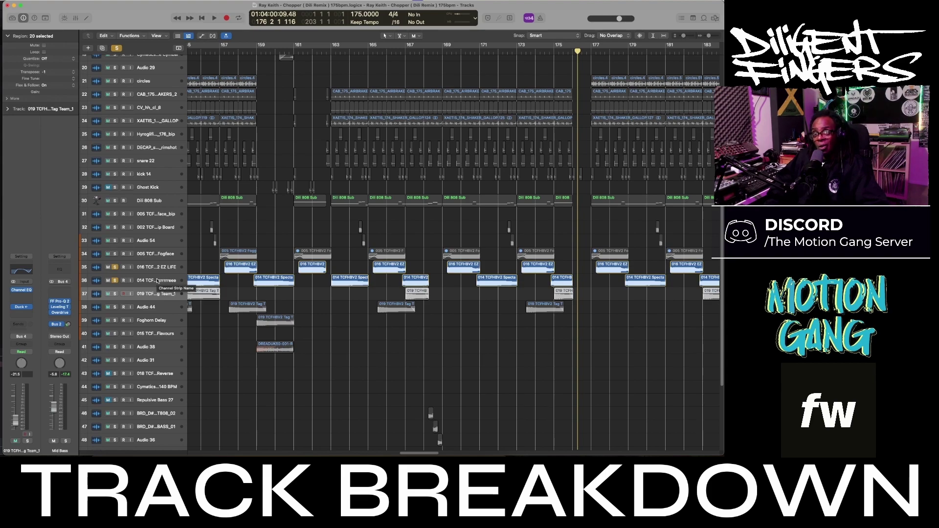
# Step: Solo the 019 Tag Team track and remove the solo from the 016 EZ LIFE and 014 Spectacular tracks
pyautogui.press('s')
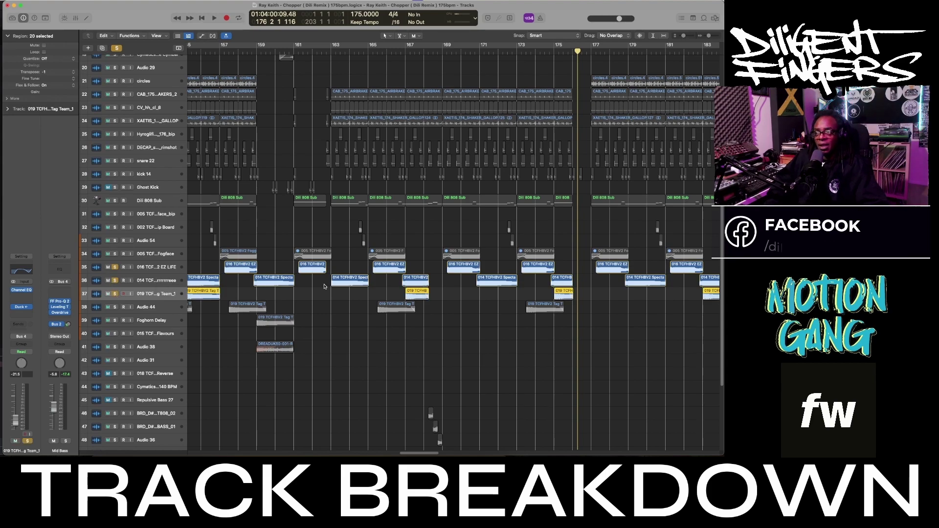
pyautogui.hscroll(-3, 272, 181)
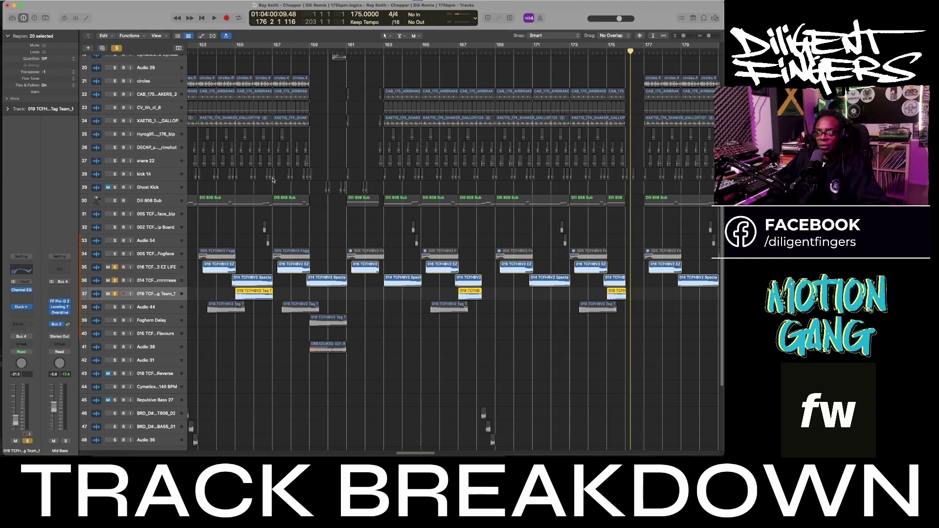
pyautogui.click(119, 269)
pyautogui.click(117, 282)
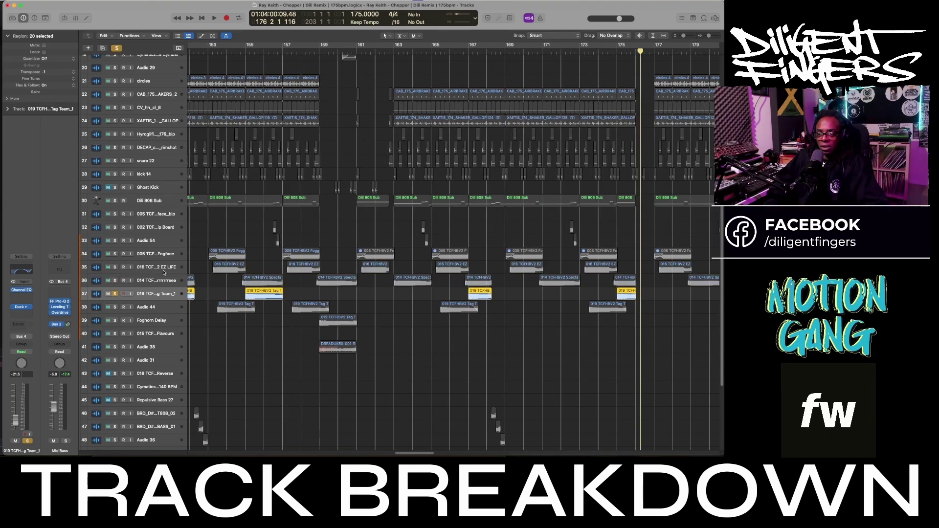
# Step: Audition the soloed 019 Tag Team track twice from bar 155, stopping in bar 156 each time
pyautogui.click(241, 49)
pyautogui.press('space')
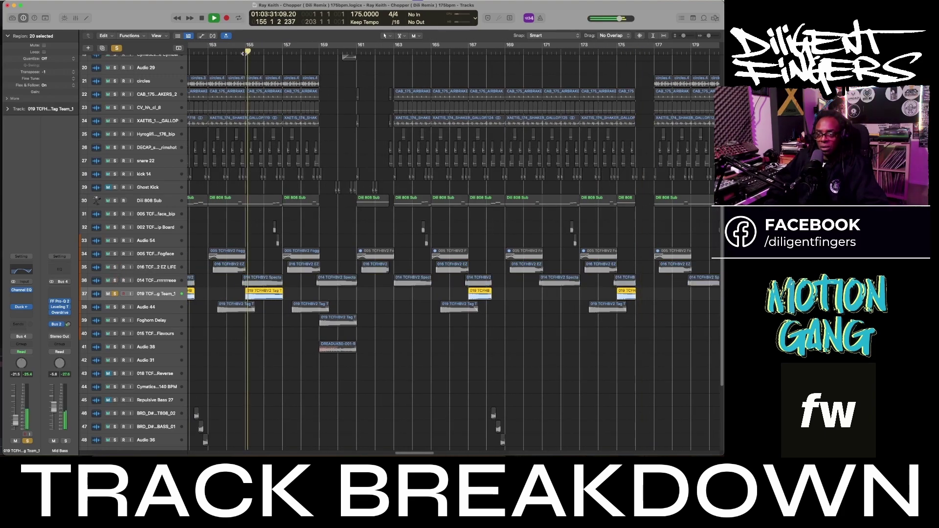
pyautogui.press('space')
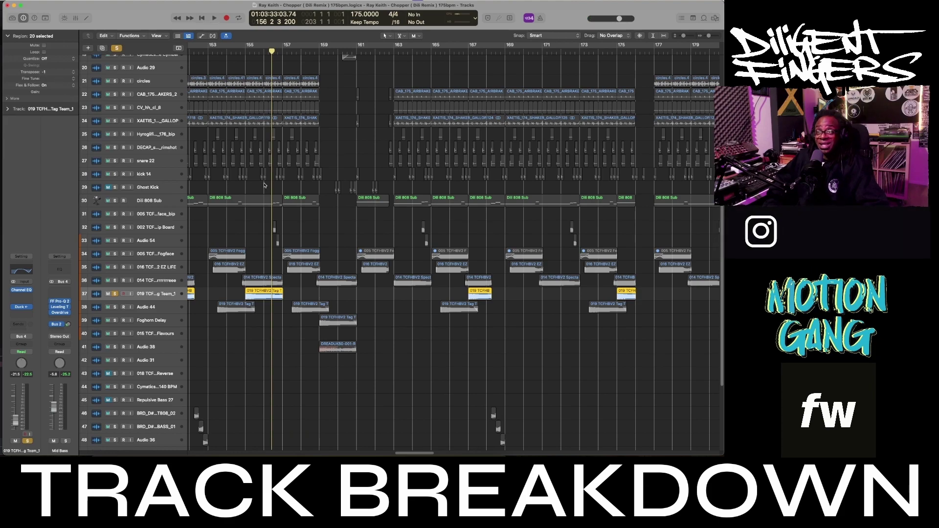
pyautogui.scroll(-1, 267, 230)
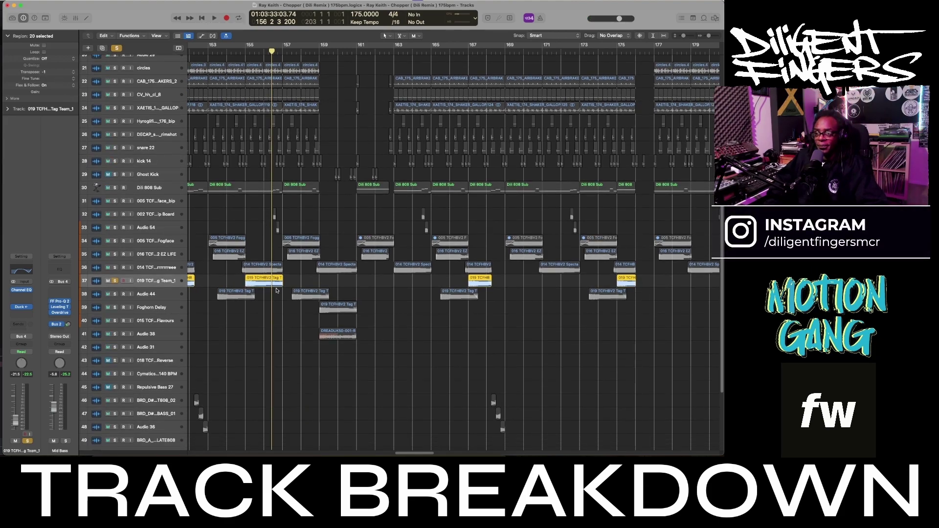
pyautogui.click(246, 52)
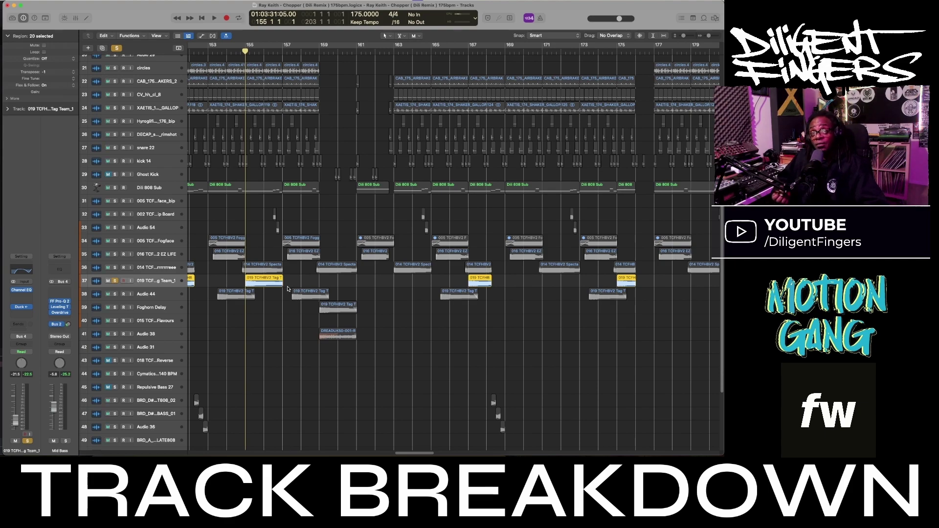
pyautogui.press('space')
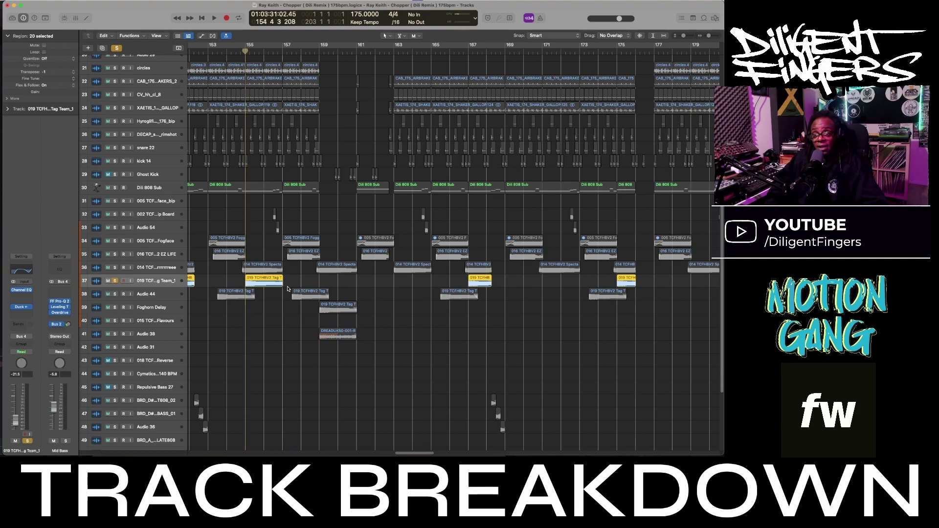
pyautogui.press('space')
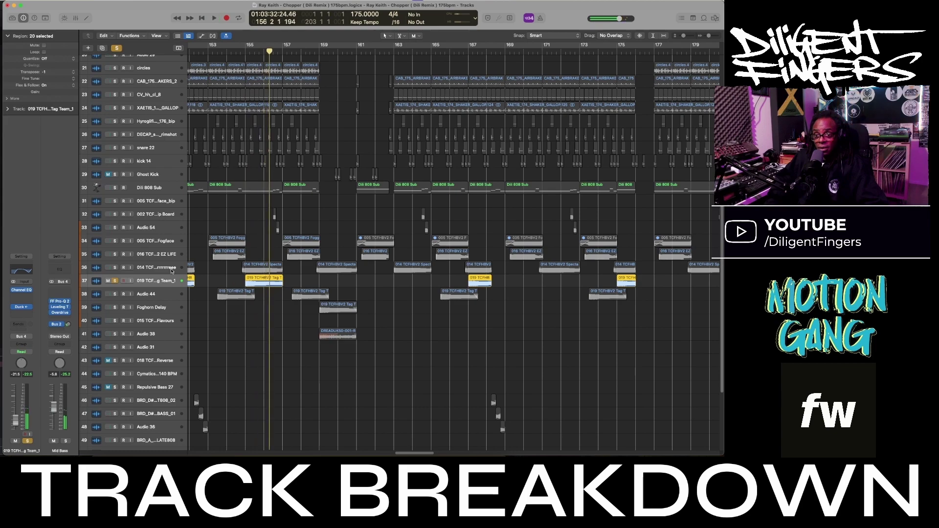
# Step: Add the 014 Spectacular track to the solo and play both tracks from bar 155, stopping in bar 157
pyautogui.click(116, 268)
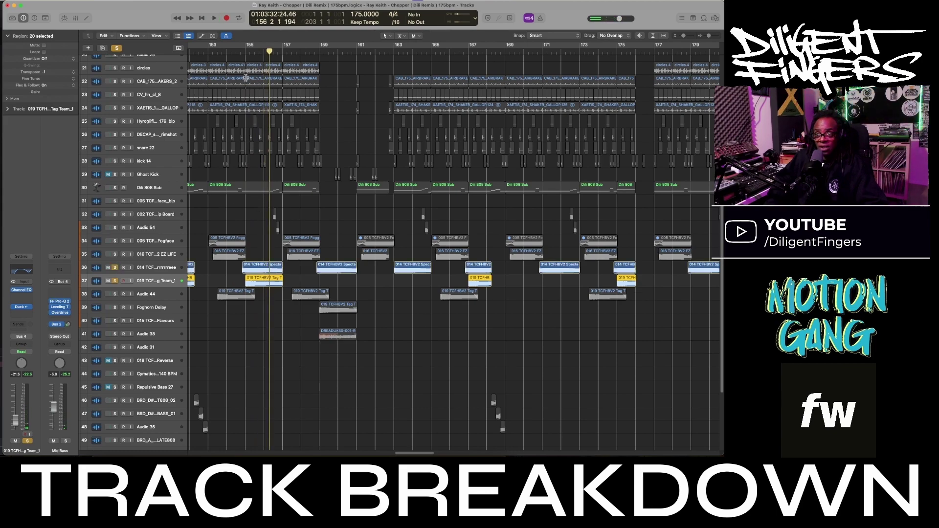
pyautogui.press('space')
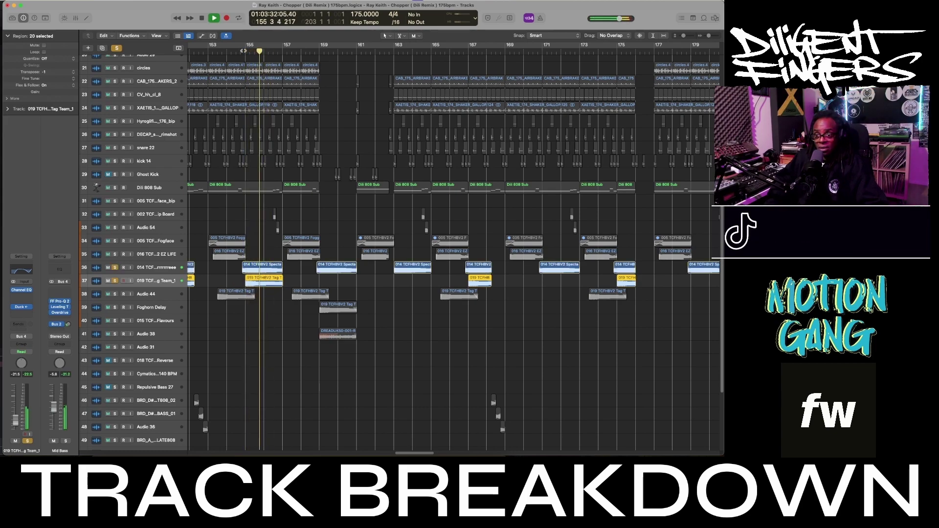
pyautogui.press('space')
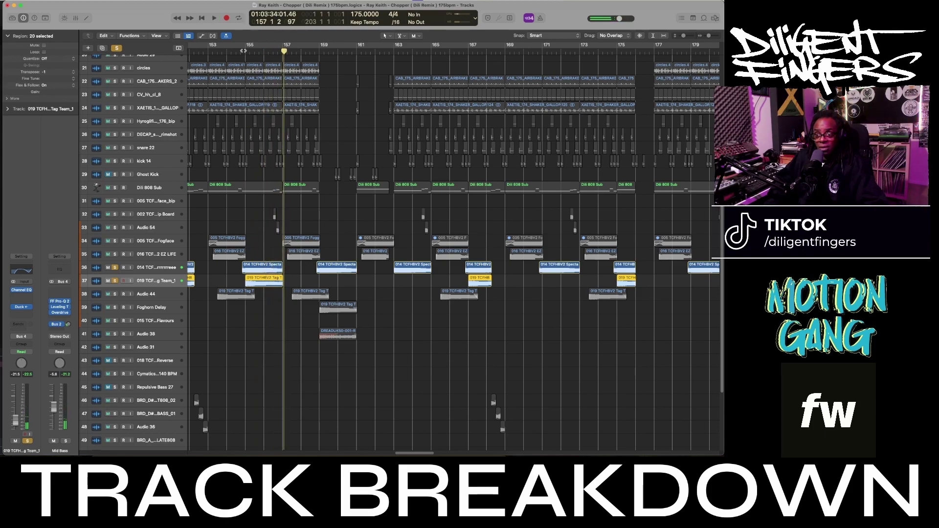
# Step: Add the Audio 44 track to the solo, select its regions and audition the layered basses from bar 157, stopping in bar 158
pyautogui.click(115, 294)
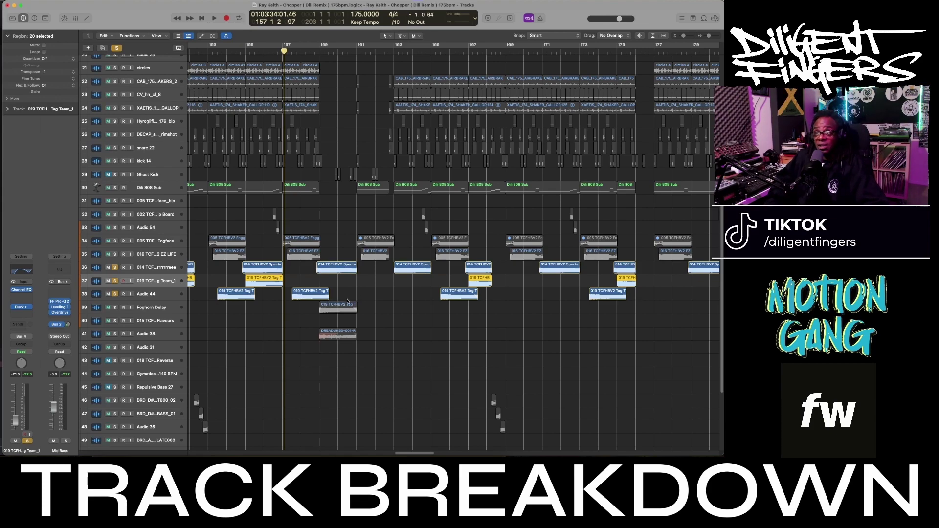
pyautogui.click(243, 299)
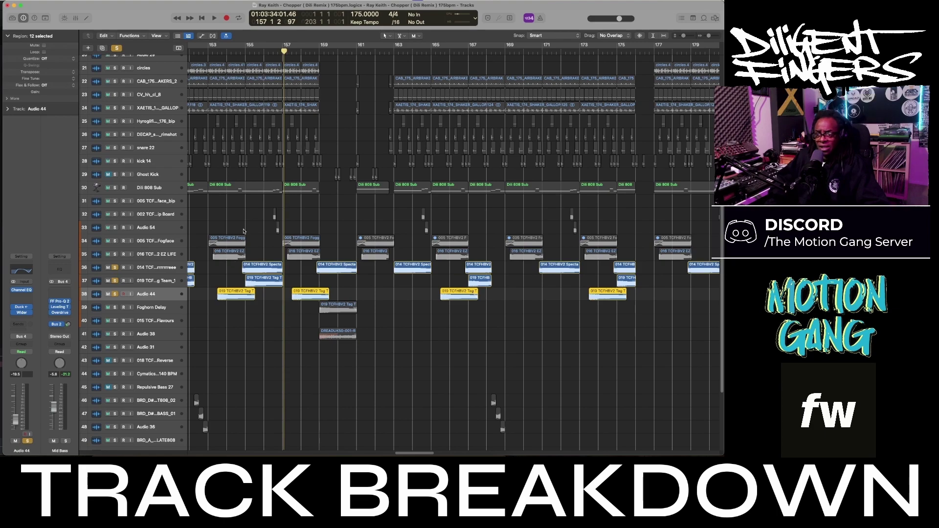
pyautogui.press('space')
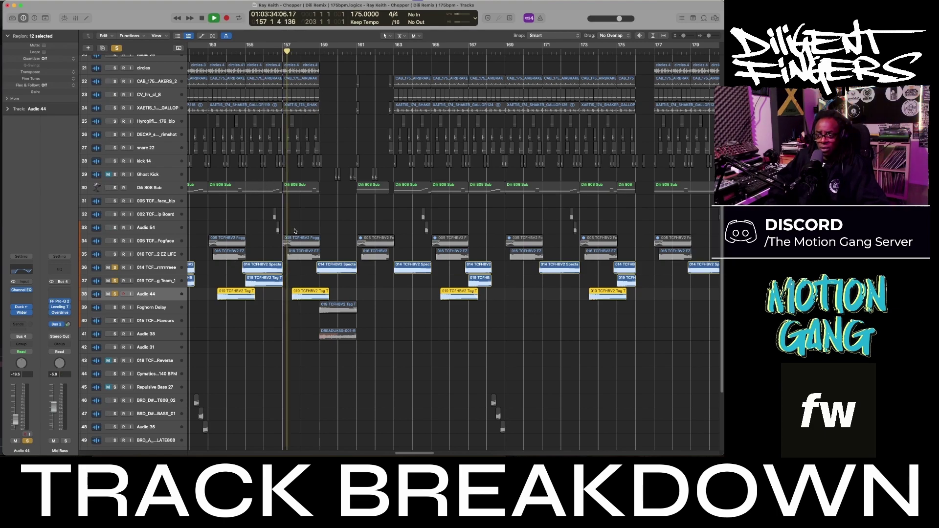
pyautogui.press('space')
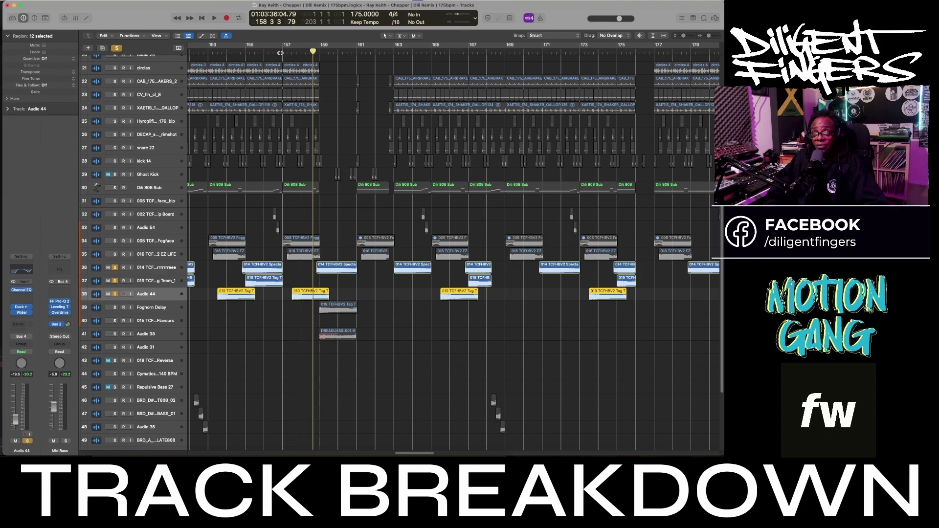
pyautogui.click(282, 51)
pyautogui.press('space')
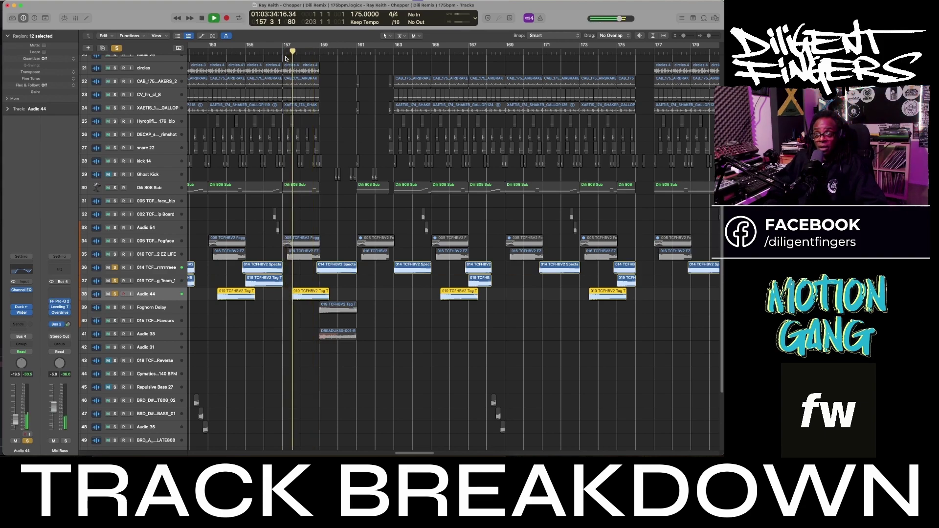
pyautogui.press('space')
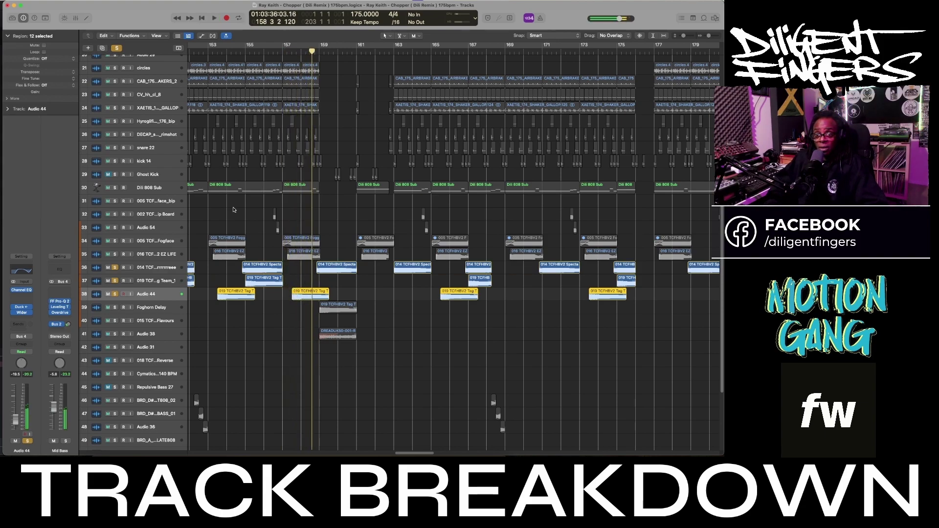
# Step: Remove the solo from the 014 Spectacular track and play 019 Tag Team with Audio 44 from bar 153, stopping in bar 156
pyautogui.click(115, 269)
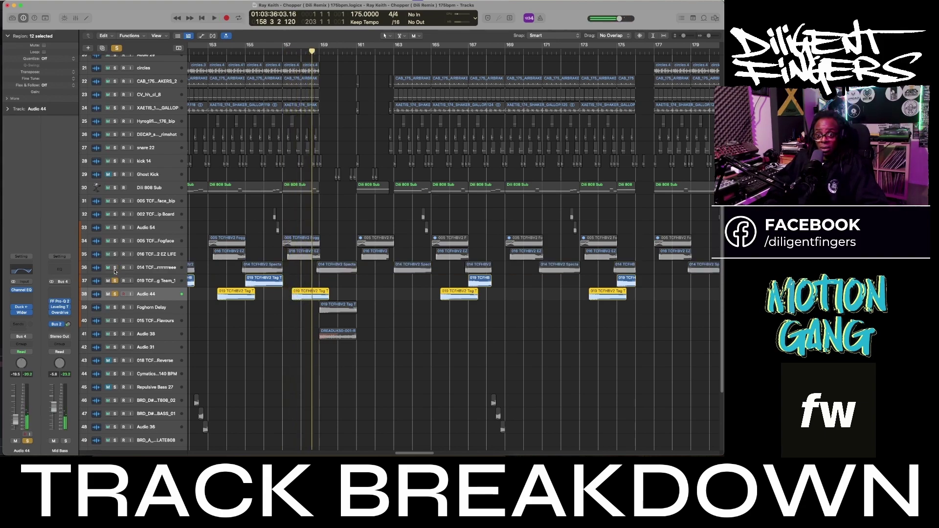
pyautogui.click(206, 50)
pyautogui.press('space')
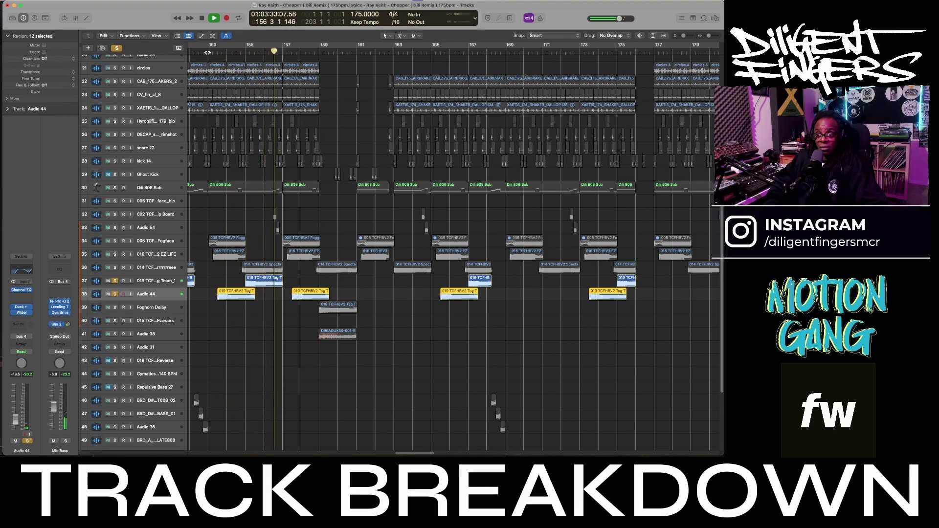
pyautogui.press('space')
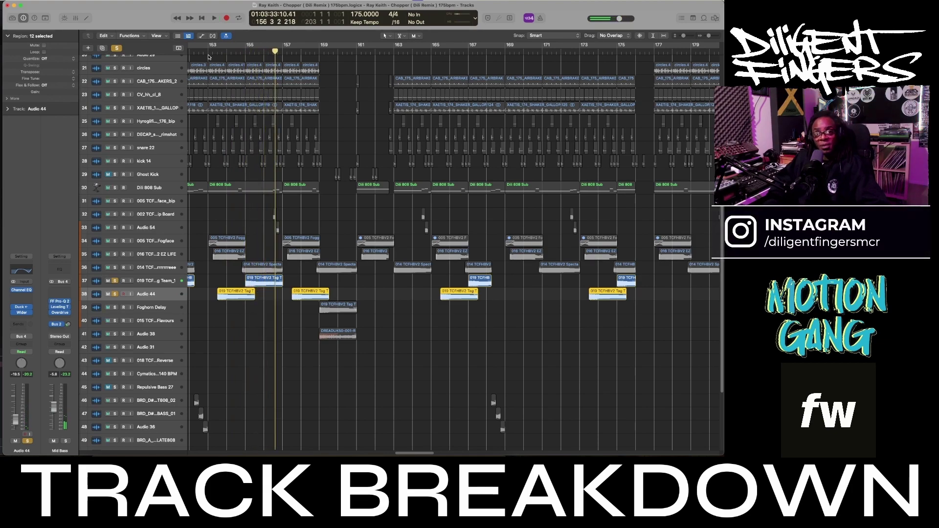
# Step: Remove the solos from 019 Tag Team and Audio 44 and play the full mix from bar 156 to bar 168
pyautogui.click(114, 281)
pyautogui.click(115, 294)
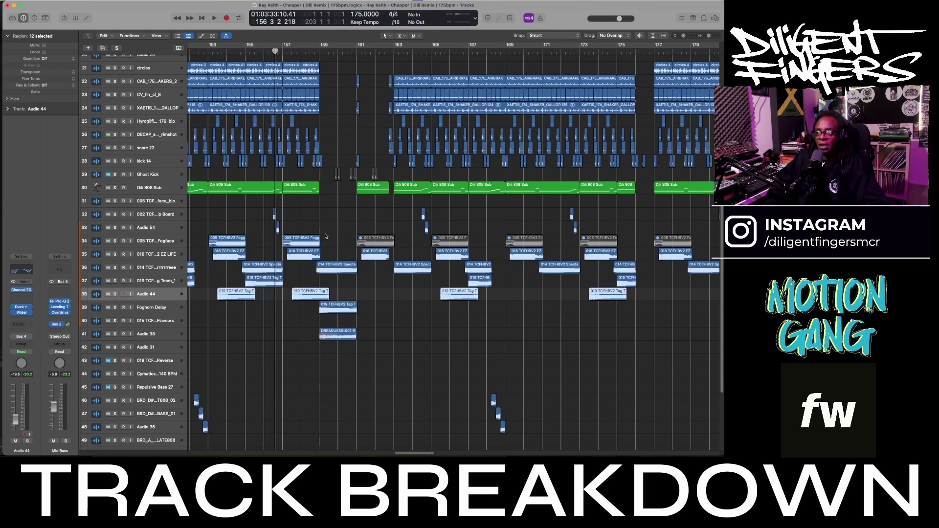
pyautogui.press('space')
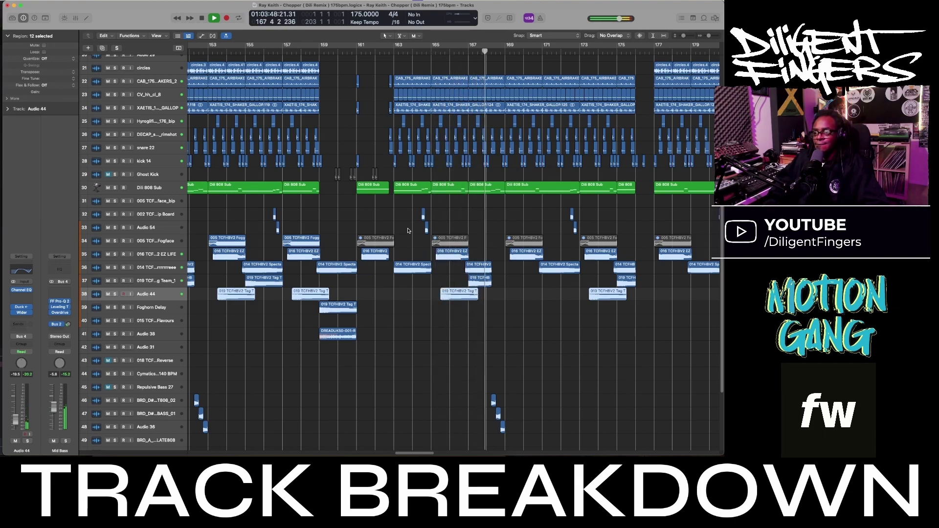
pyautogui.press('space')
# Step: Solo the 005 Fogface track and audition it from bar 141, stopping in bar 142
pyautogui.hscroll(-8, 251, 258)
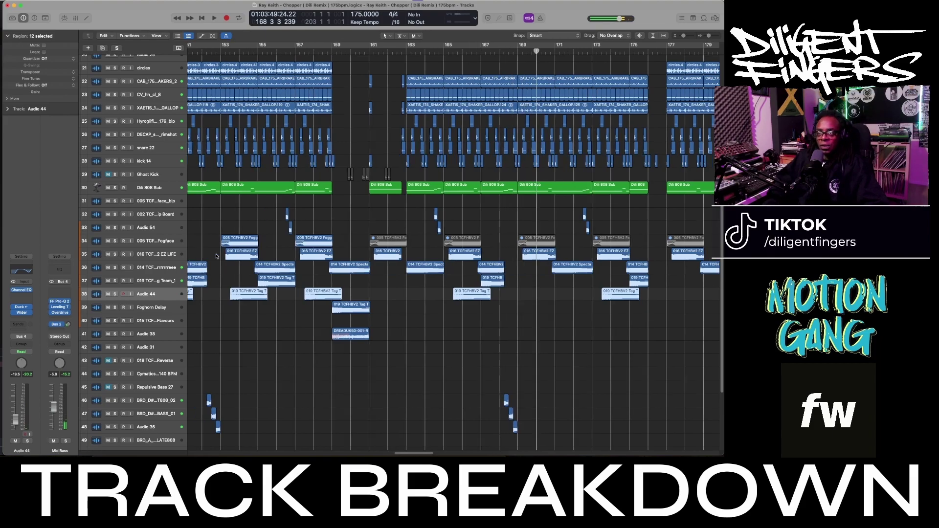
pyautogui.click(115, 241)
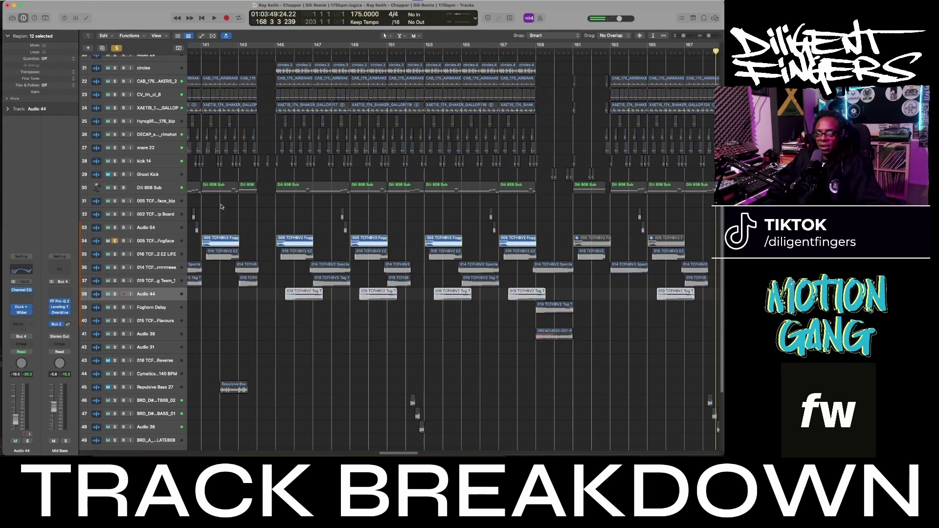
pyautogui.click(203, 53)
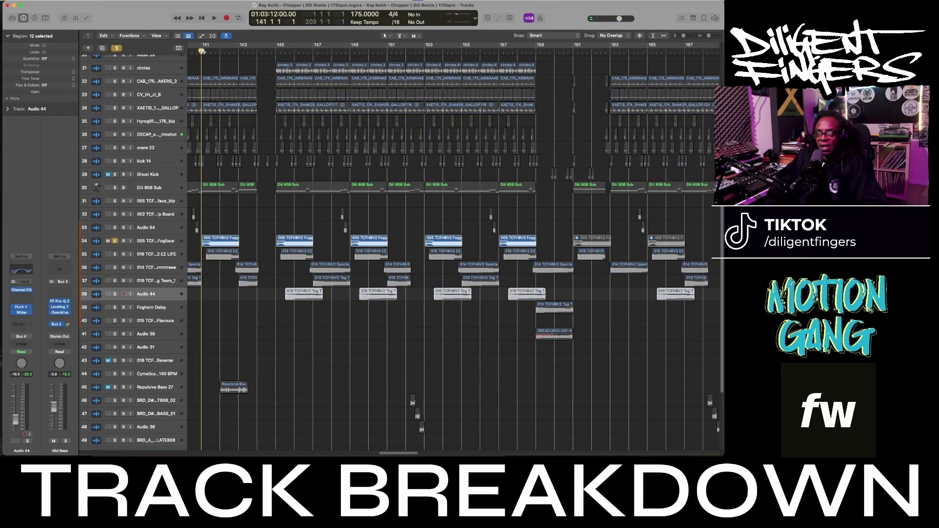
pyautogui.press('space')
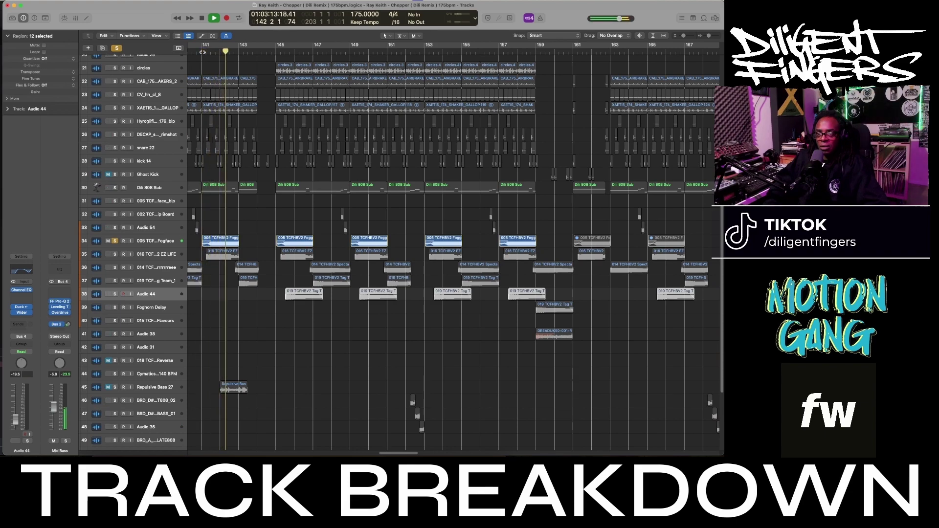
pyautogui.press('space')
# Step: Review the channel strips of the 005 Fogface, 016 EZ LIFE, 014 Spectacular, 019 Tag Team and Audio 44 tracks in turn
pyautogui.click(156, 241)
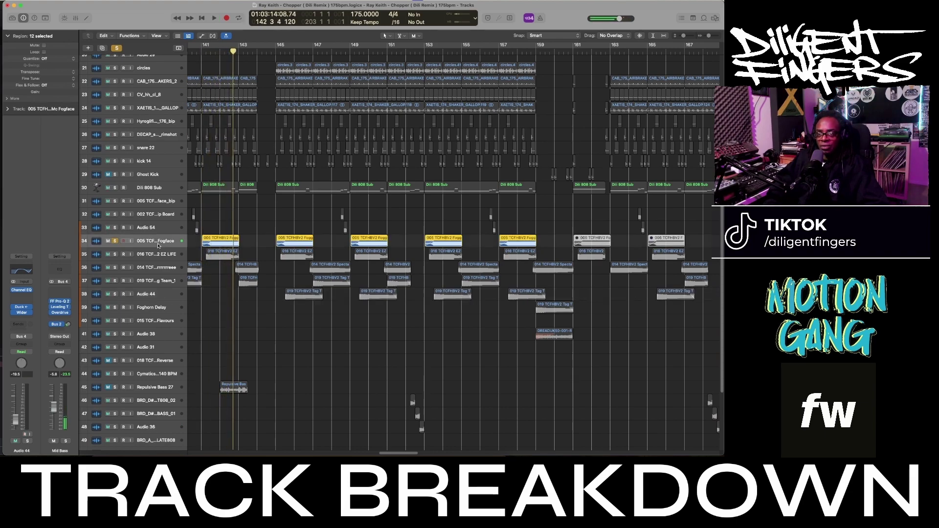
pyautogui.click(166, 257)
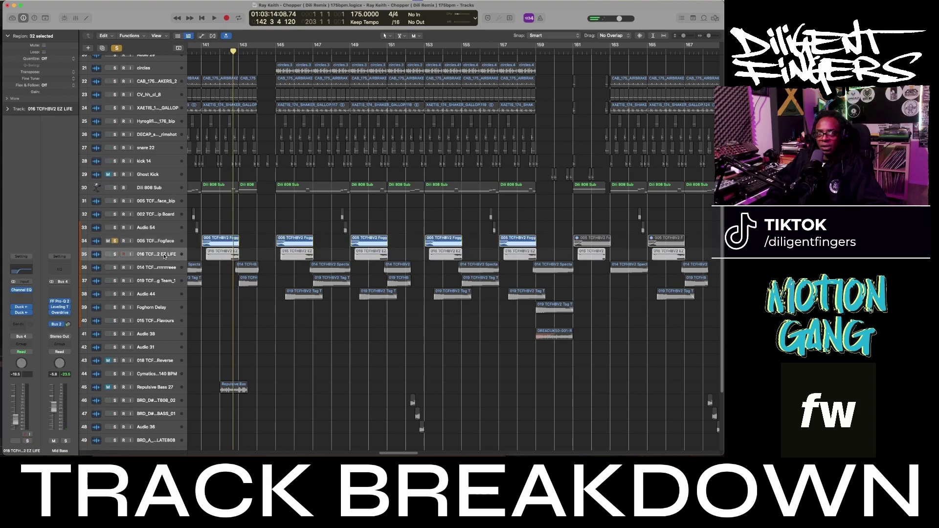
pyautogui.click(163, 269)
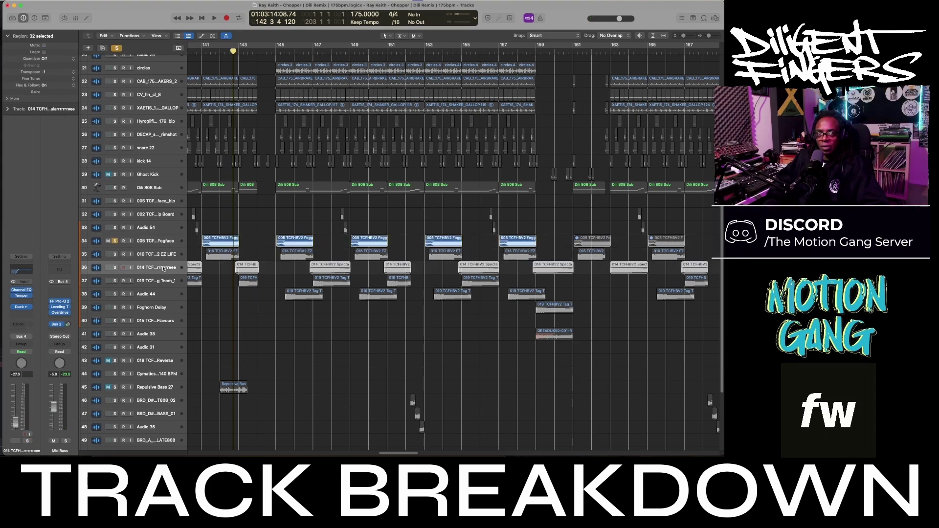
pyautogui.click(165, 282)
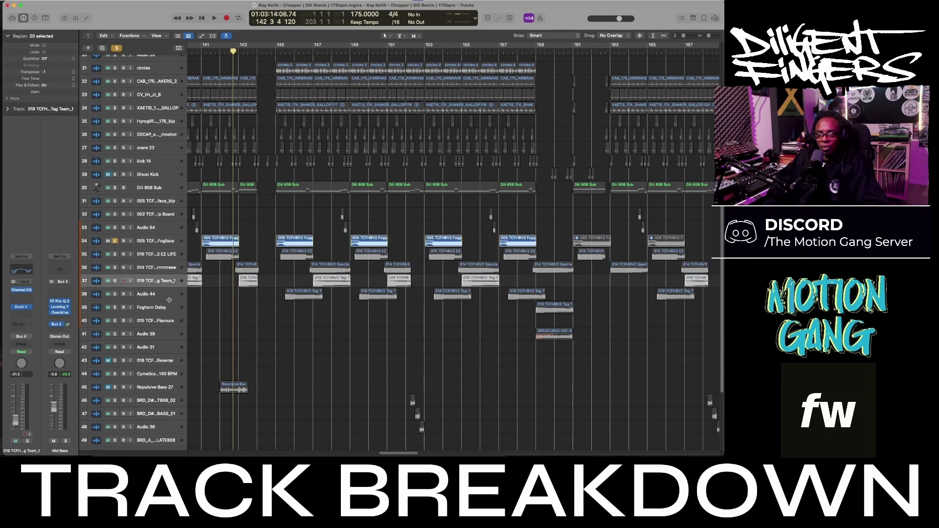
pyautogui.click(168, 297)
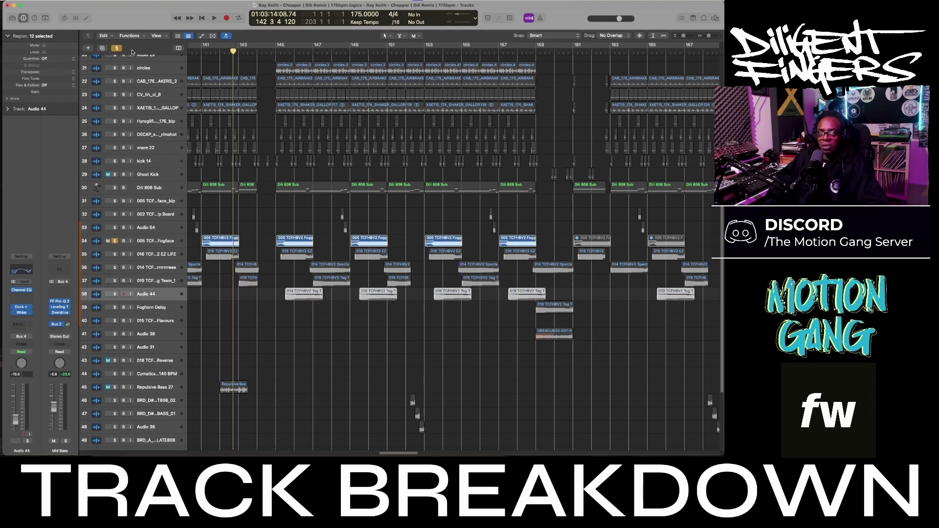
# Step: Clear all solos and play the full mix from bar 142, stopping in bar 153
pyautogui.click(117, 49)
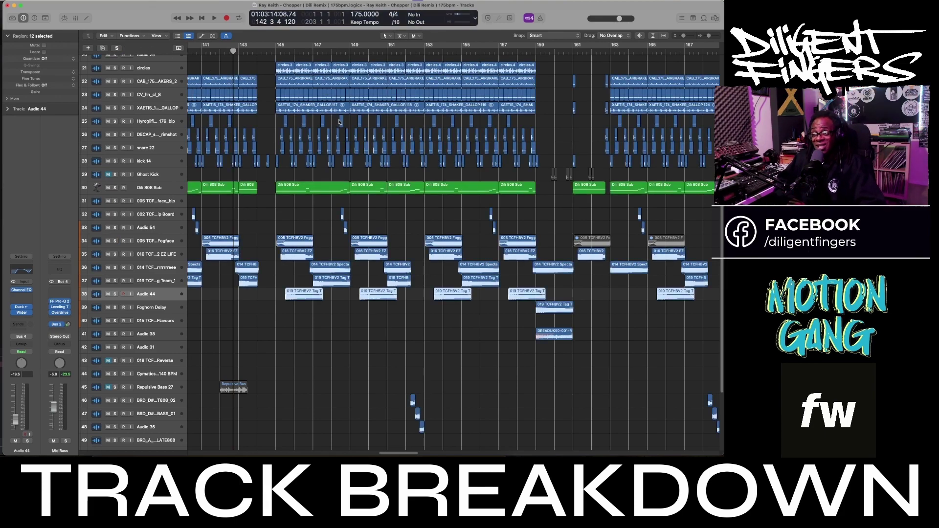
pyautogui.press('space')
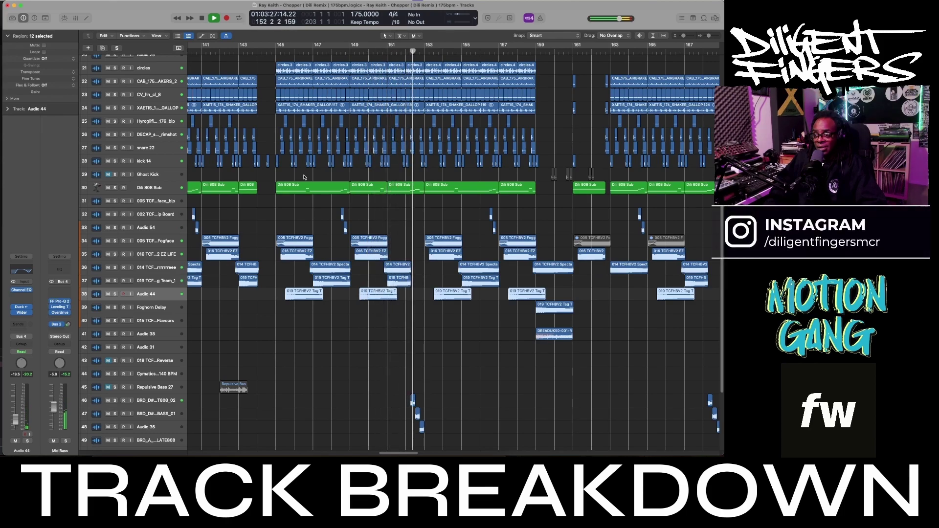
pyautogui.press('space')
# Step: Select the BRD_D#_DIST808_02 track and examine the three fill bass regions in bar 152 up close
pyautogui.scroll(-3, 238, 357)
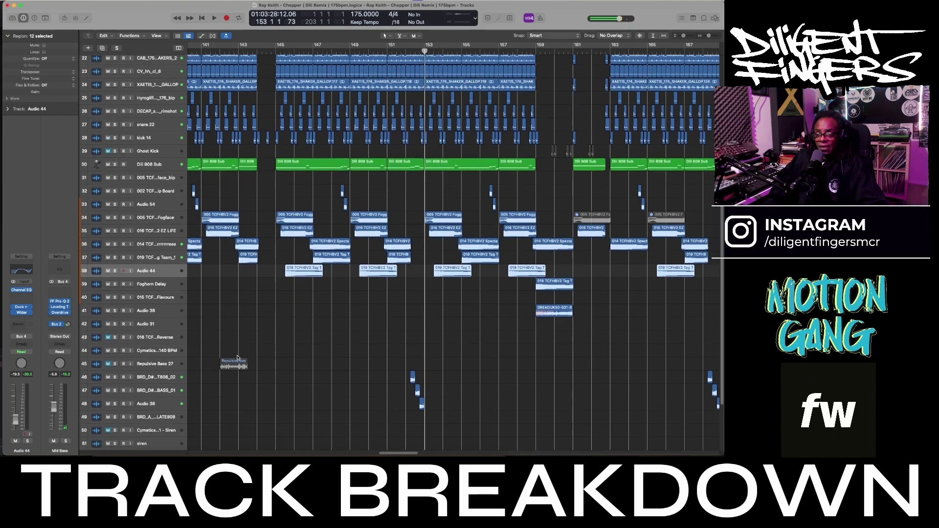
pyautogui.scroll(-3, 237, 358)
pyautogui.click(160, 314)
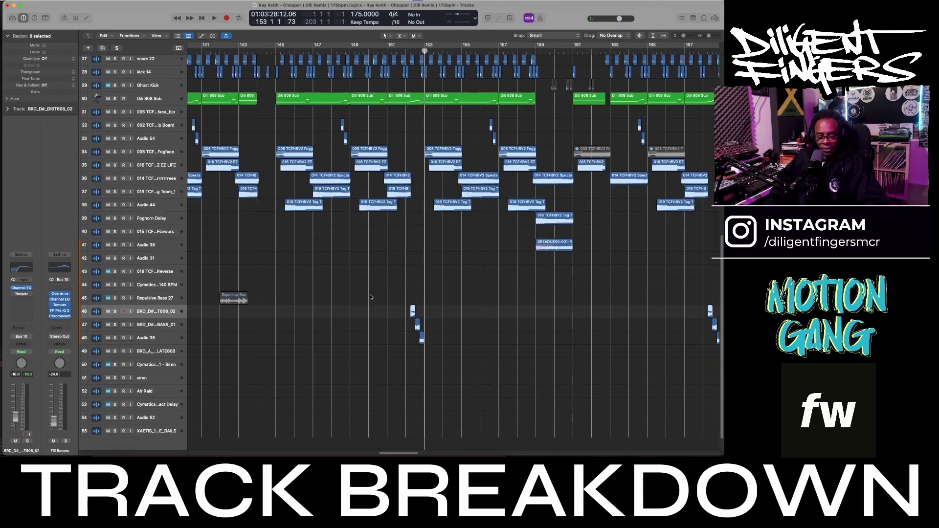
pyautogui.scroll(5, 370, 295)
pyautogui.scroll(5, 370, 296)
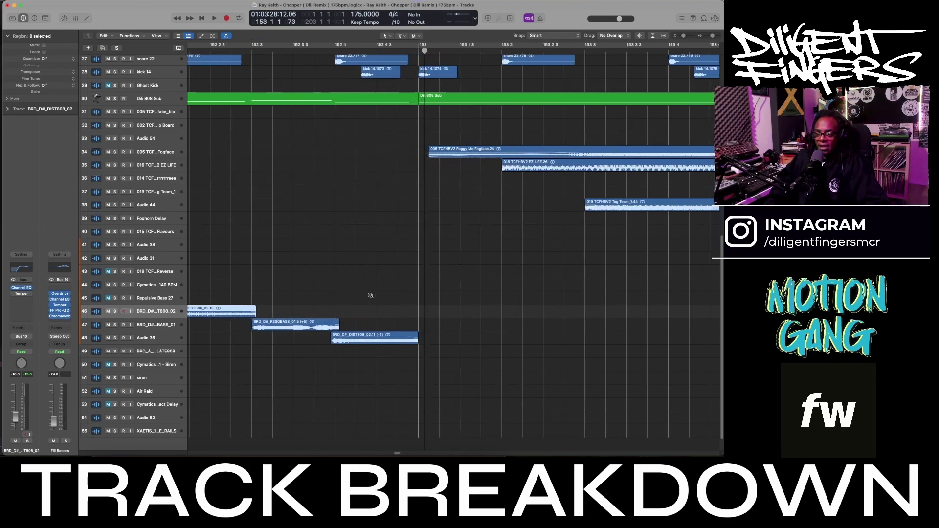
pyautogui.scroll(-6, 370, 296)
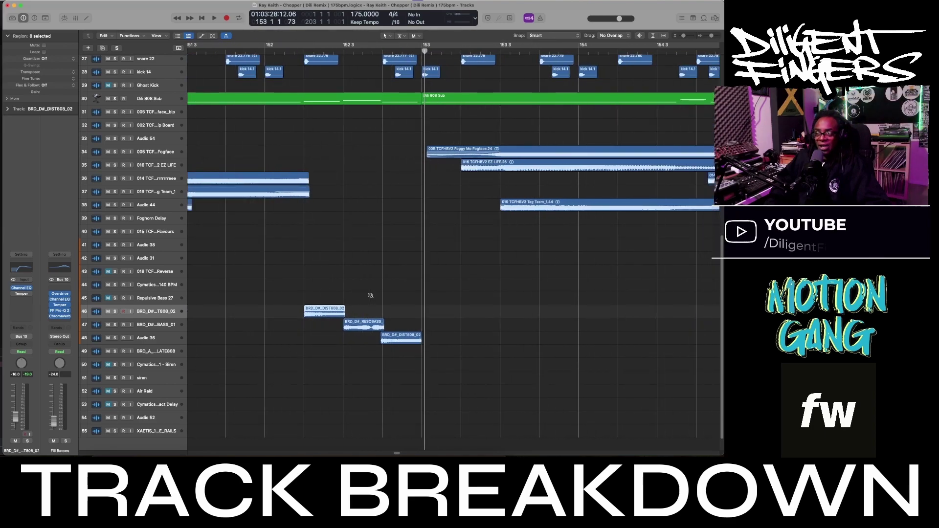
# Step: Play the full mix from bar 153, right after the fill bass regions, stopping in bar 154
pyautogui.scroll(2, 370, 296)
pyautogui.scroll(4, 370, 295)
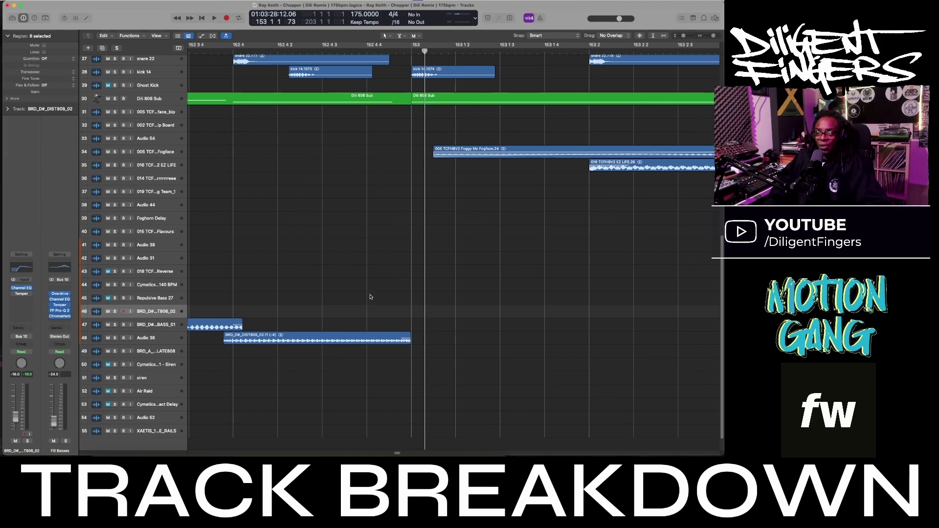
pyautogui.scroll(-8, 371, 296)
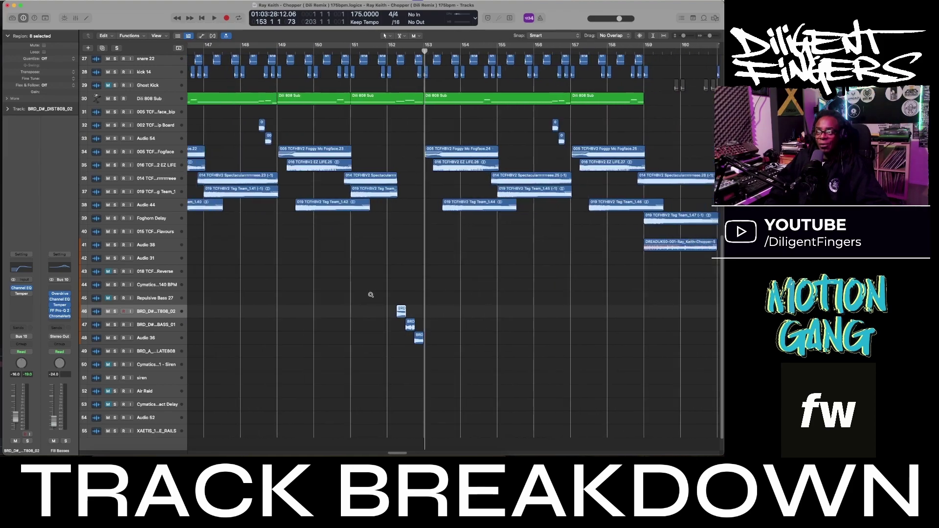
pyautogui.scroll(-8, 371, 296)
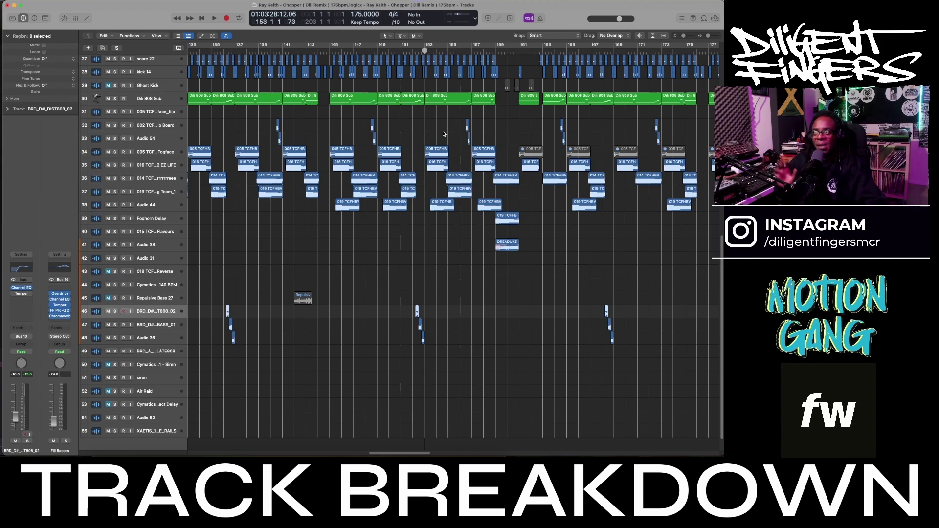
pyautogui.press('space')
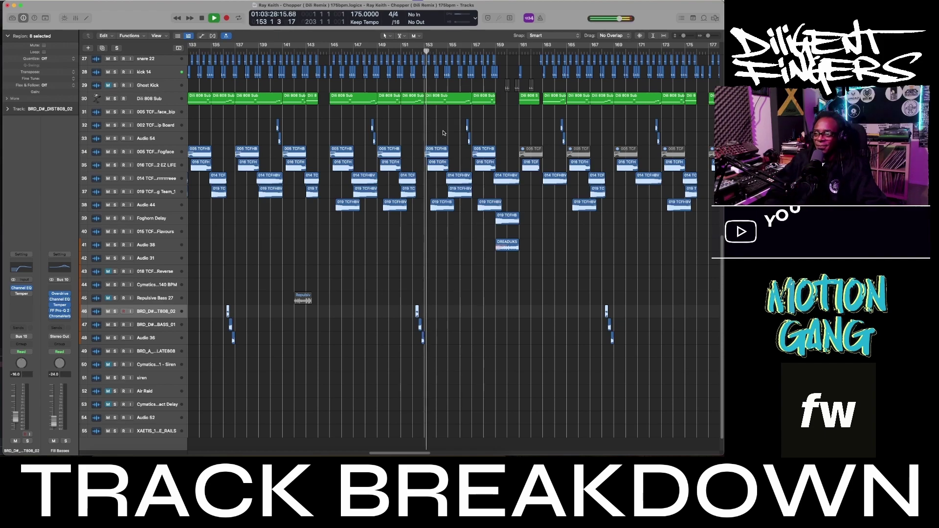
pyautogui.press('space')
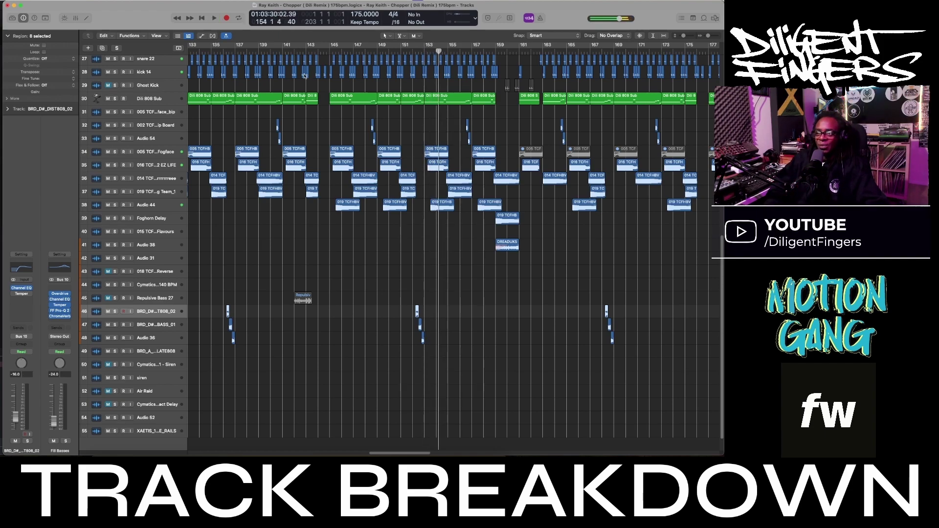
# Step: Play the full mix through the earlier fill basses from bar 135, stopping in bar 138
pyautogui.click(228, 51)
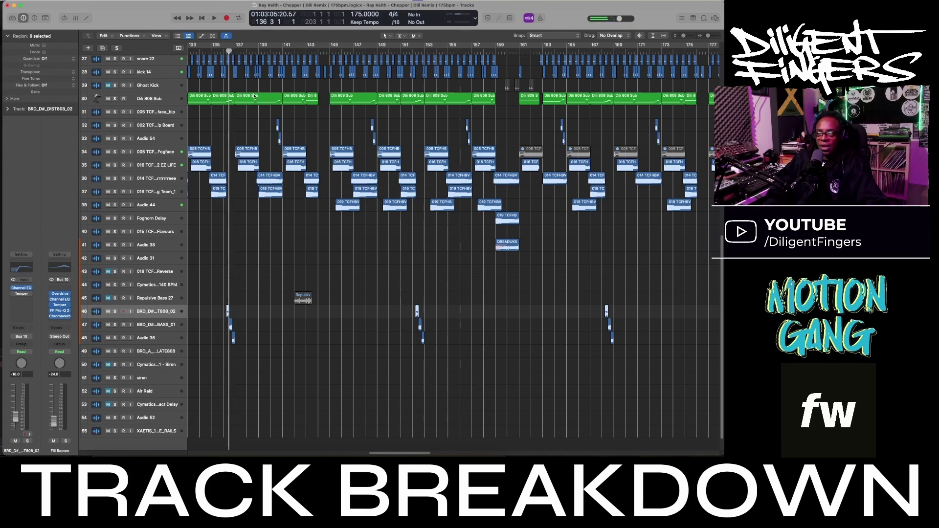
pyautogui.click(217, 51)
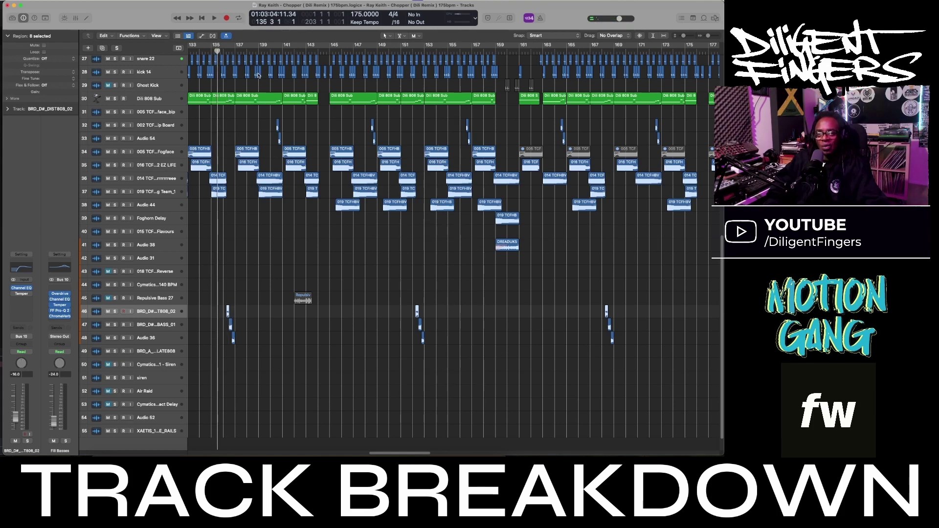
pyautogui.press('space')
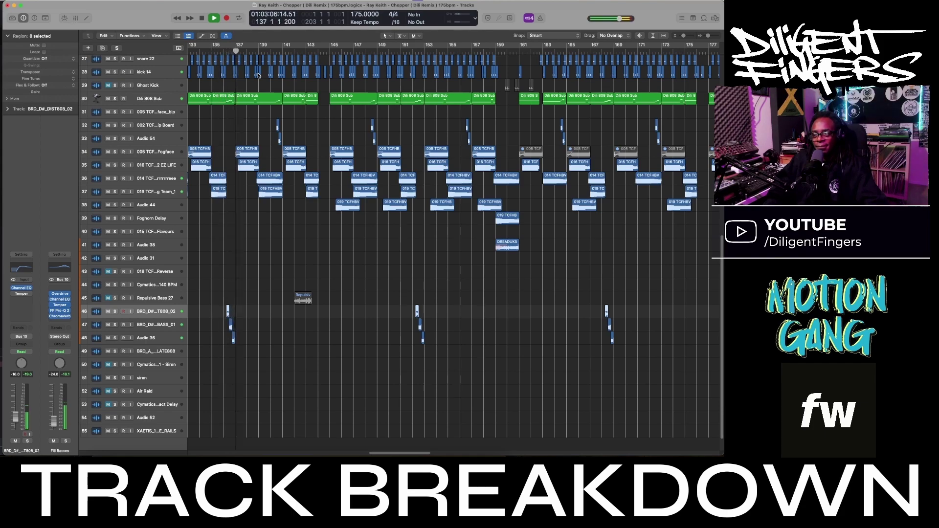
pyautogui.press('space')
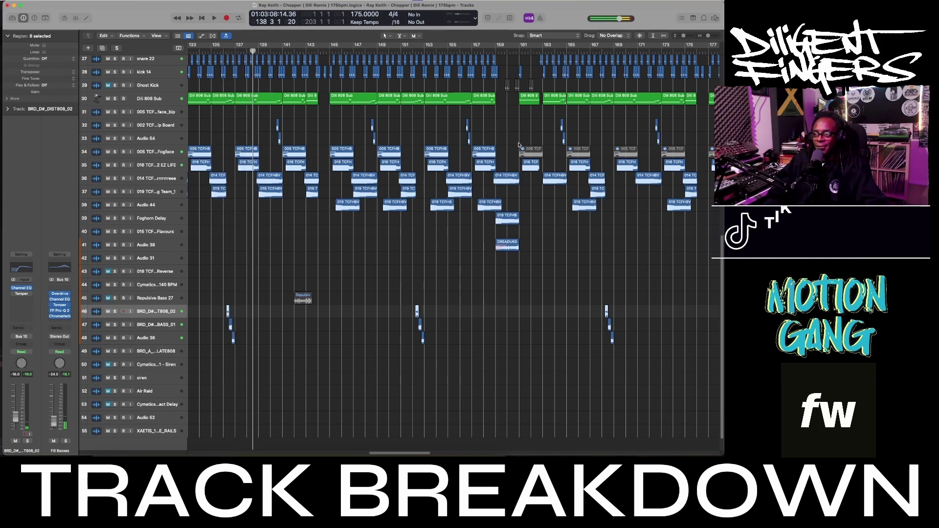
# Step: Look over the rest of the arrangement and play the first drop from bar 33
pyautogui.hscroll(10, 460, 133)
pyautogui.hscroll(2, 482, 137)
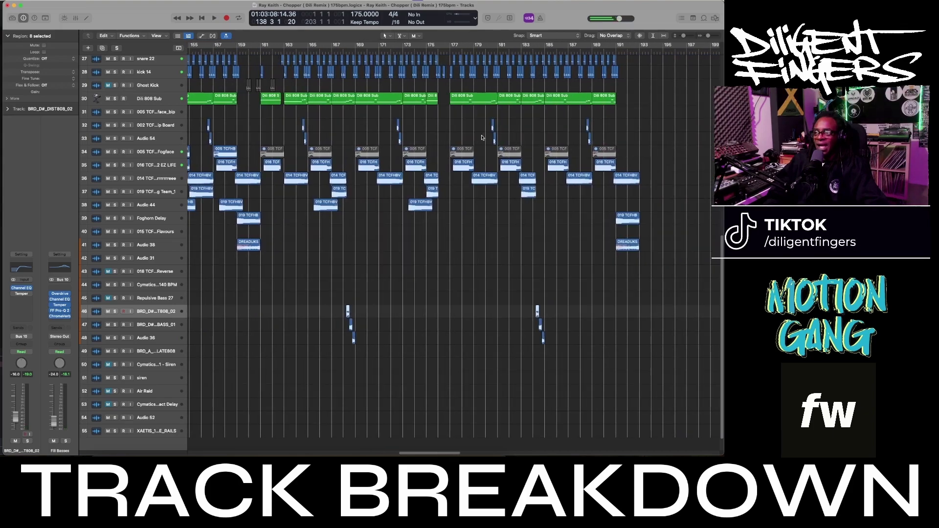
pyautogui.scroll(1, 482, 138)
pyautogui.hscroll(-20, 175, 145)
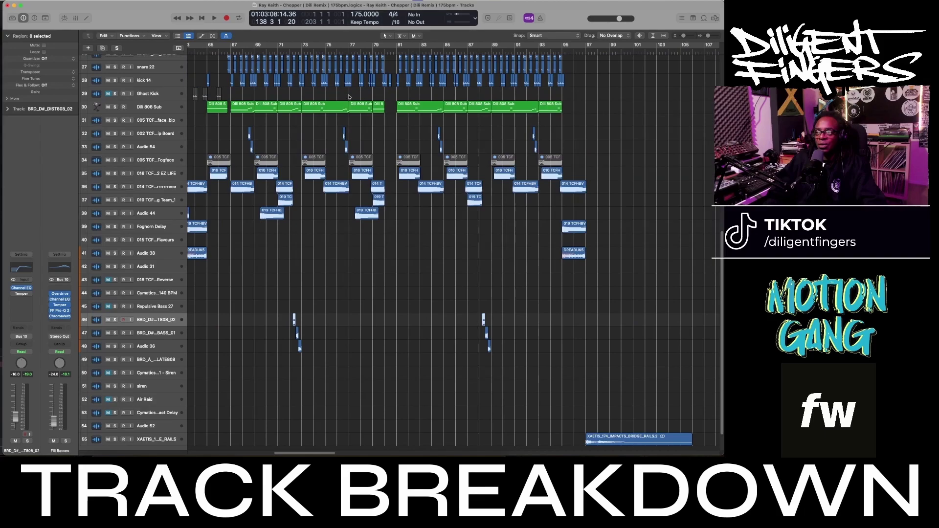
pyautogui.hscroll(-15, 414, 97)
pyautogui.hscroll(3, 413, 97)
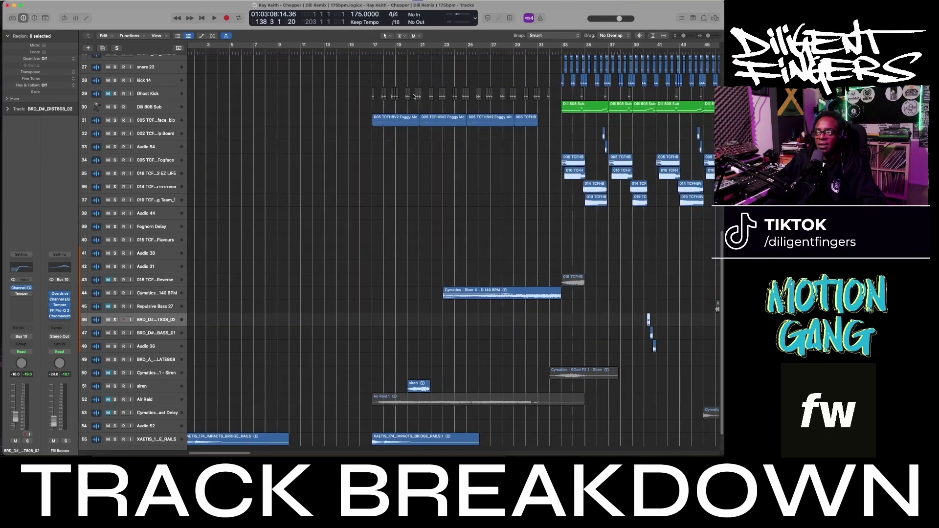
pyautogui.click(554, 50)
pyautogui.press('space')
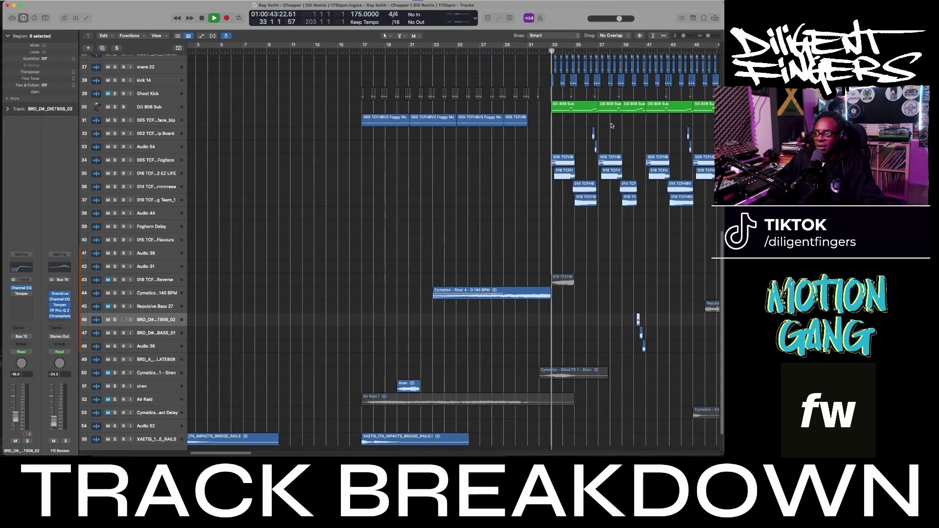
# Step: Solo the Audio 54, 005 Fogface and 002 Chip Board tracks and replay them from bar 36, stopping in bar 37
pyautogui.moveTo(115, 147); pyautogui.dragTo(121, 161)
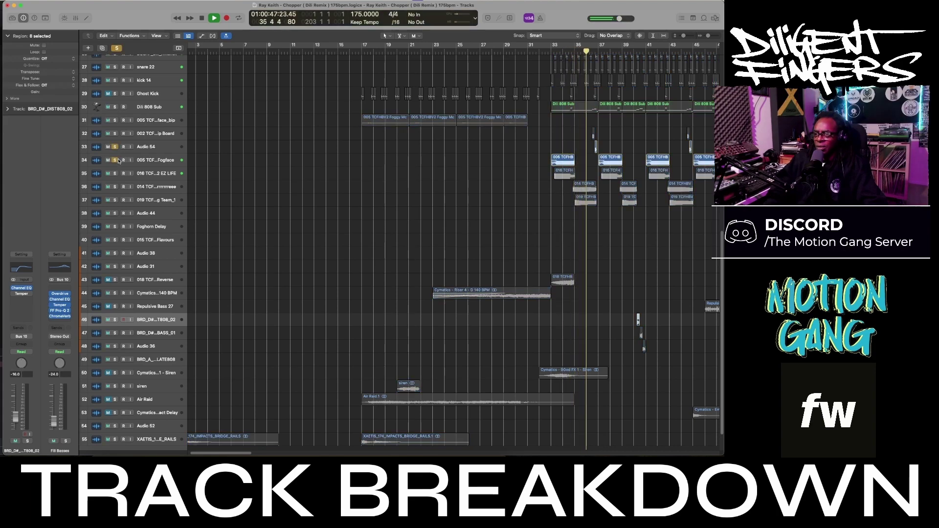
pyautogui.click(115, 134)
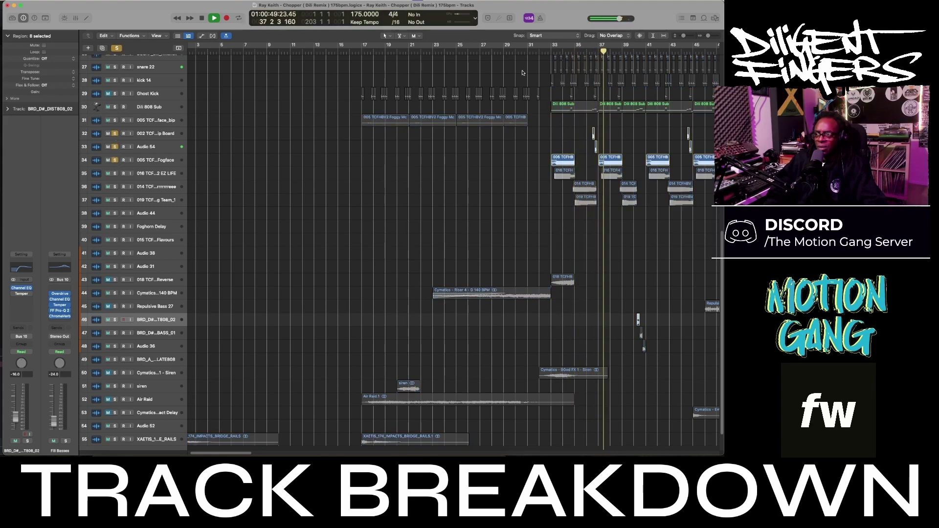
pyautogui.press('space')
pyautogui.press('space')
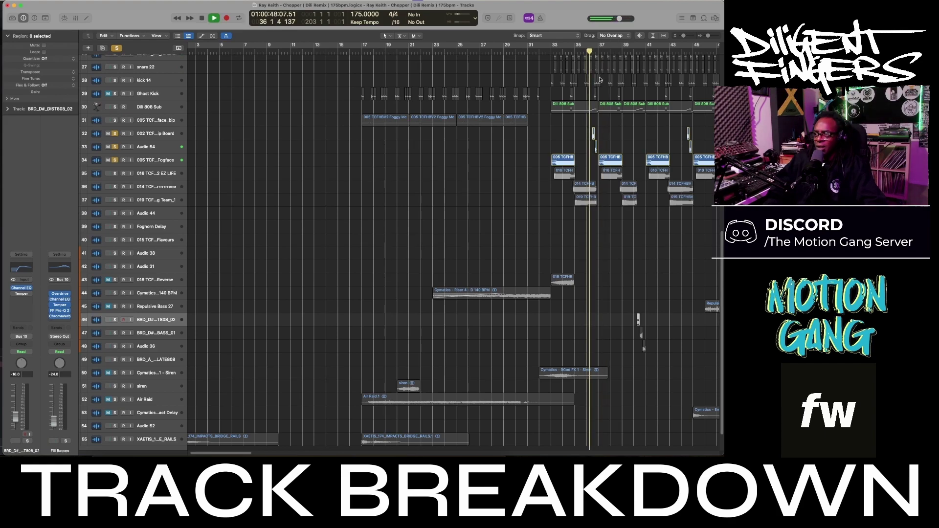
pyautogui.press('space')
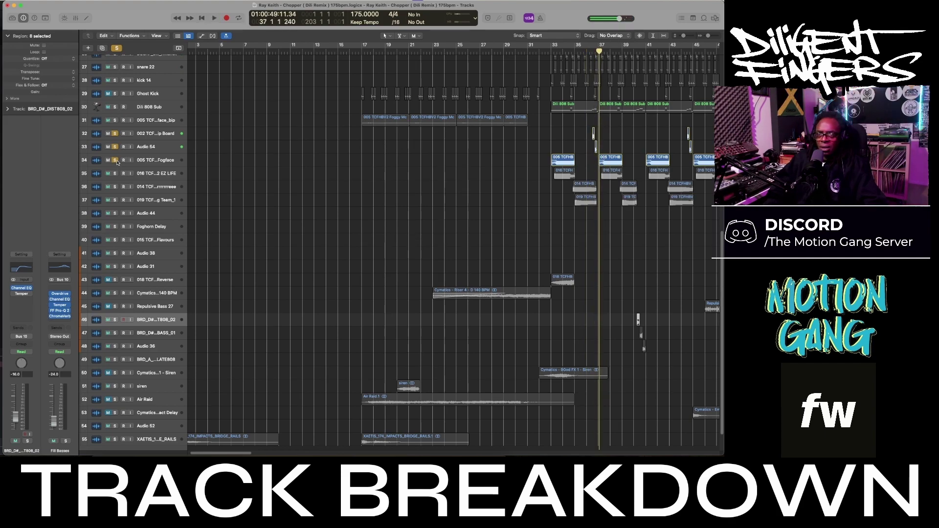
# Step: Unsolo the 005 Fogface track, select the 002 Chip Board track and examine the two Chip Board regions in bar 36 up close
pyautogui.click(115, 160)
pyautogui.scroll(3, 605, 157)
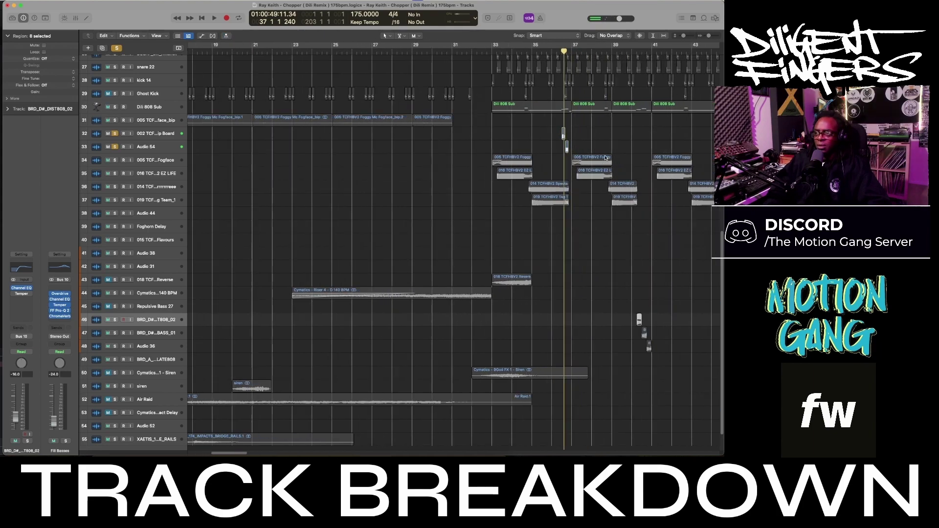
pyautogui.scroll(5, 606, 158)
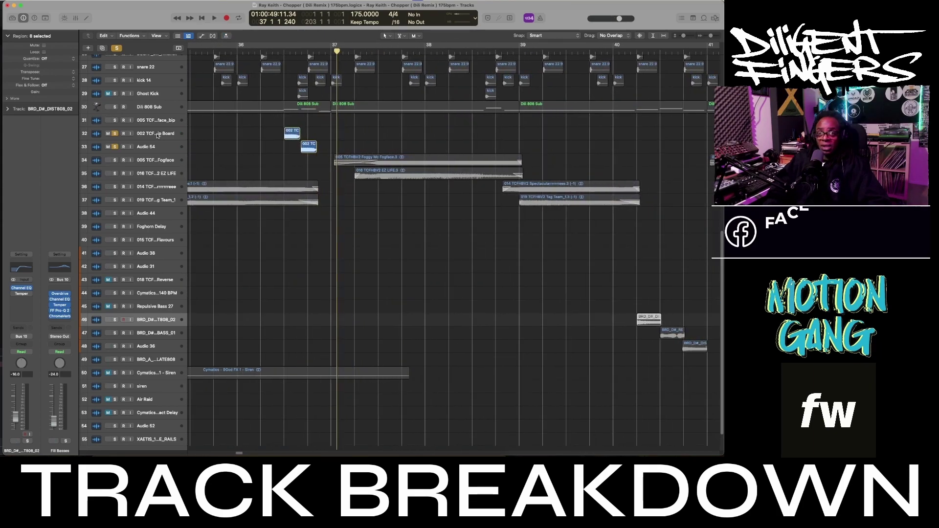
pyautogui.click(157, 136)
pyautogui.scroll(3, 298, 133)
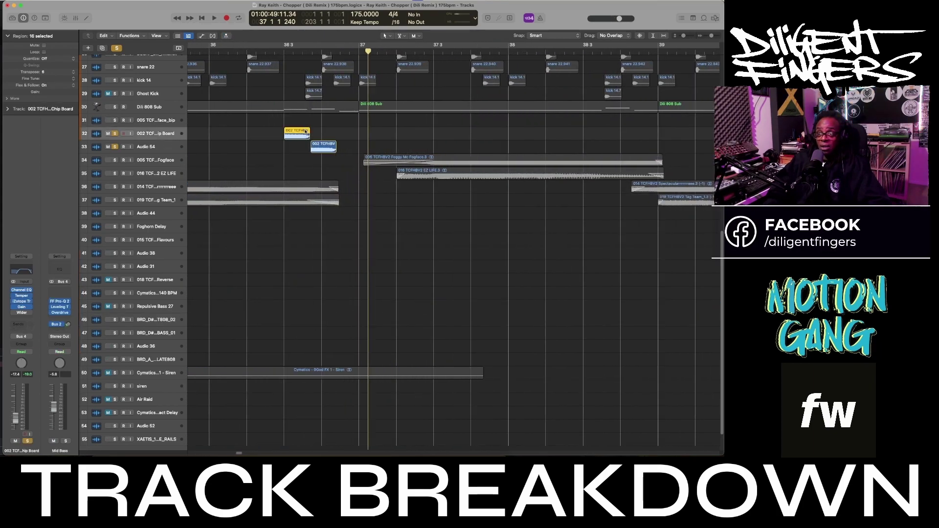
pyautogui.scroll(4, 305, 132)
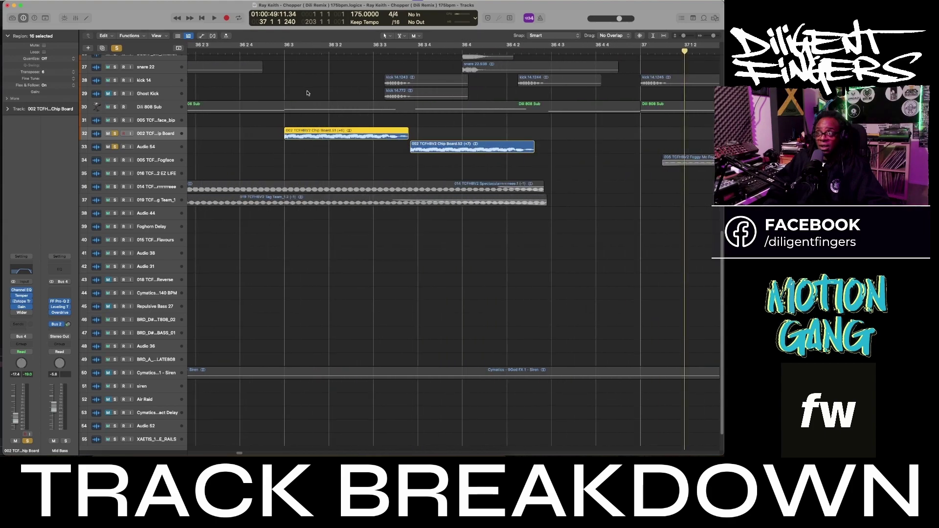
# Step: Audition the two soloed Chip Board regions twice from beat 3 of bar 36
pyautogui.doubleClick(283, 51)
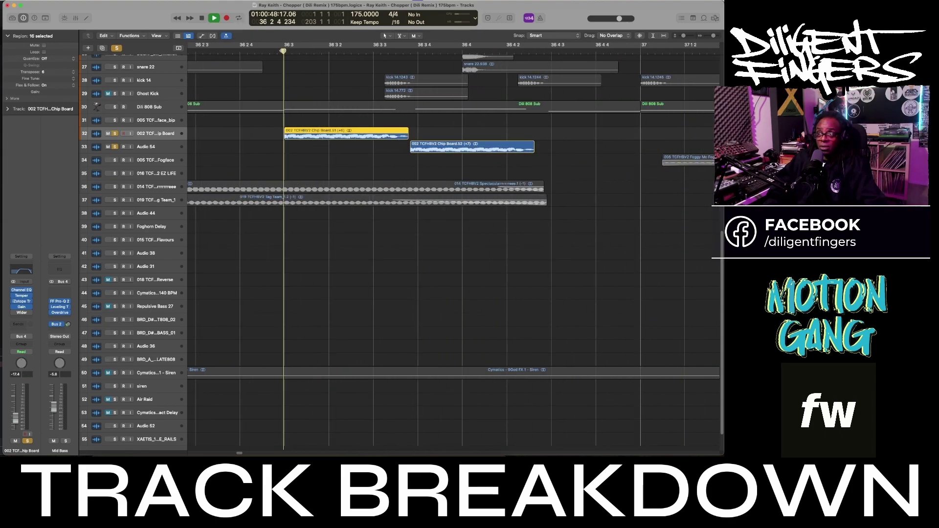
pyautogui.press('space')
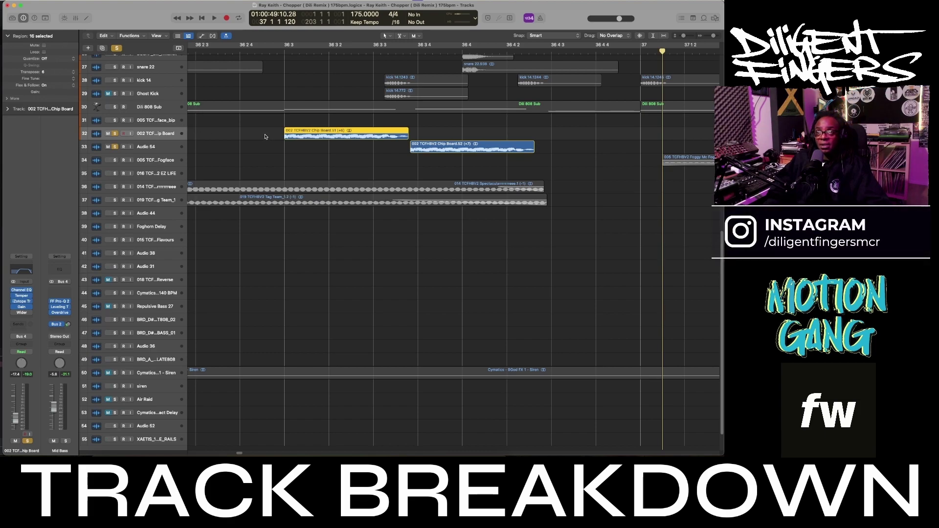
pyautogui.click(284, 50)
pyautogui.press('space')
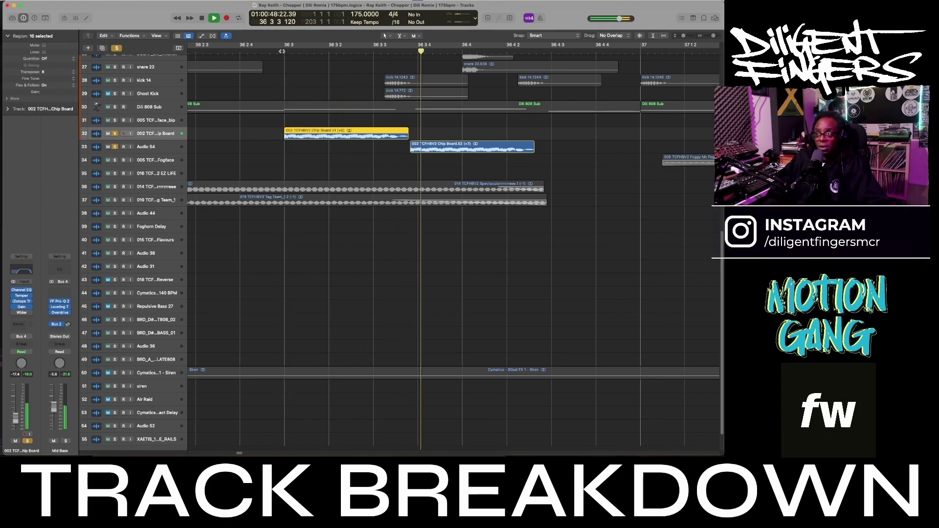
# Step: Select the Audio 54 track and replay the Chip Board regions from beat 3 of bar 36, stopping before bar 37
pyautogui.click(161, 148)
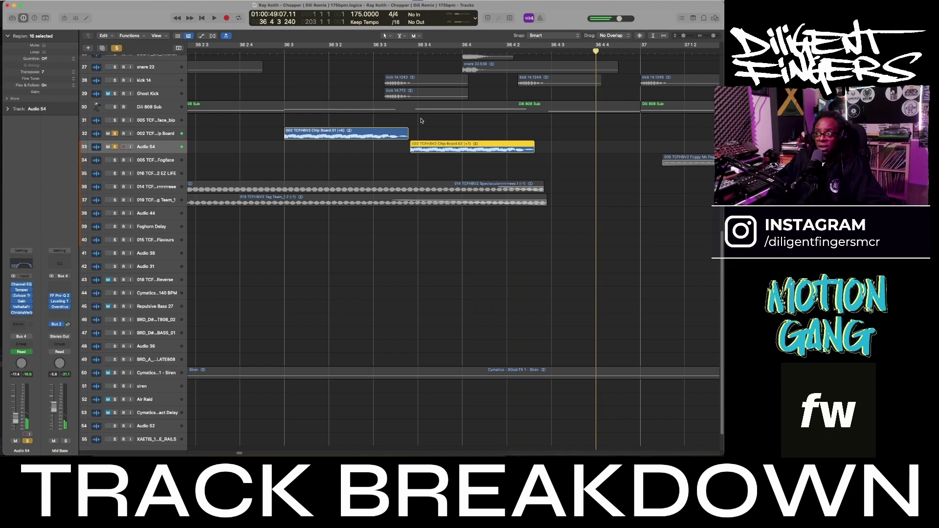
pyautogui.click(283, 54)
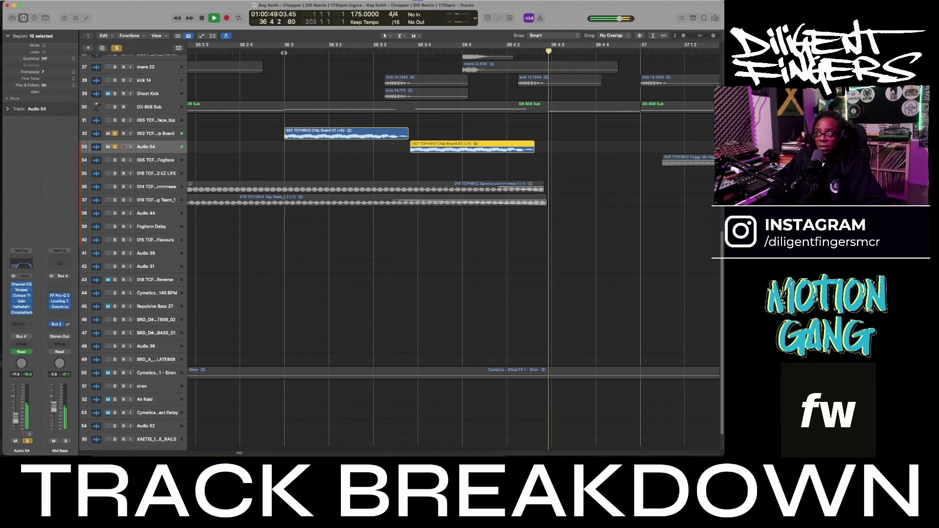
pyautogui.press('super+Left')
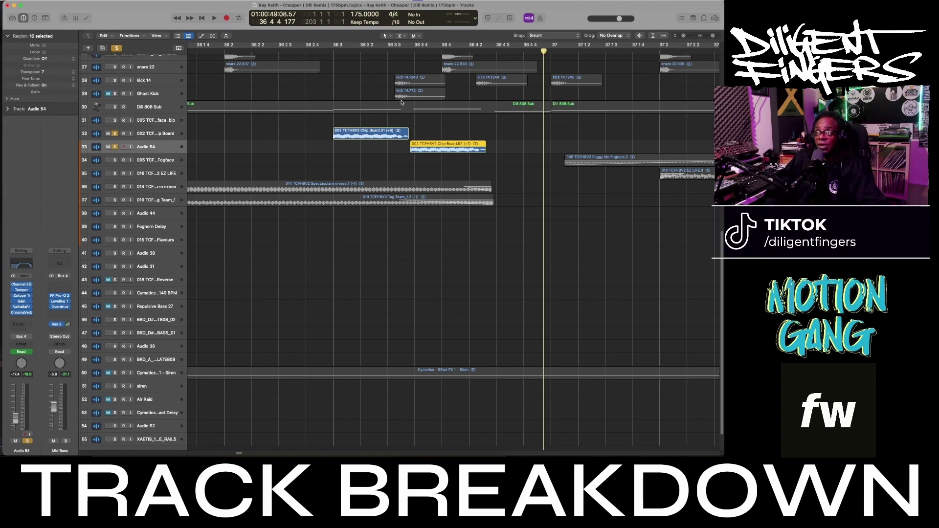
# Step: Play the Chip Board regions again from just before beat 3 of bar 36, stopping in bar 37, and view the surrounding bars
pyautogui.click(325, 52)
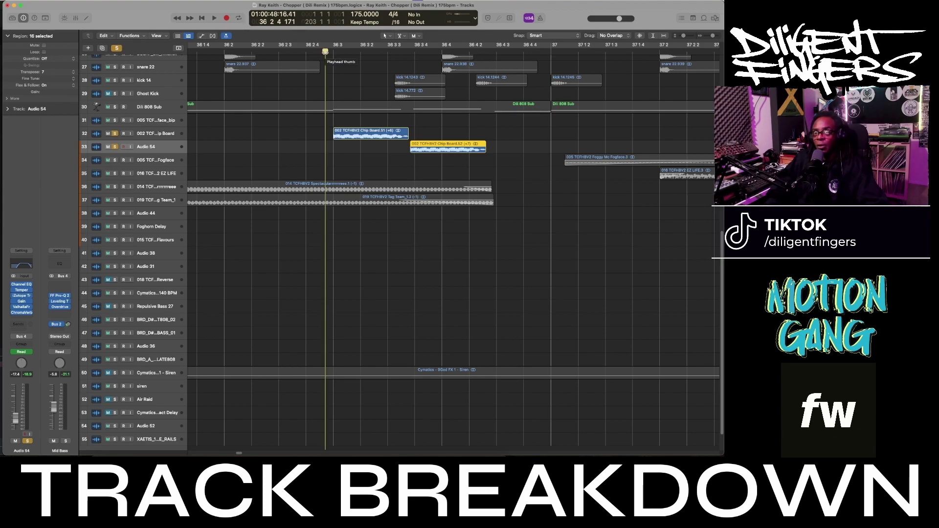
pyautogui.press('ctrl+super+m')
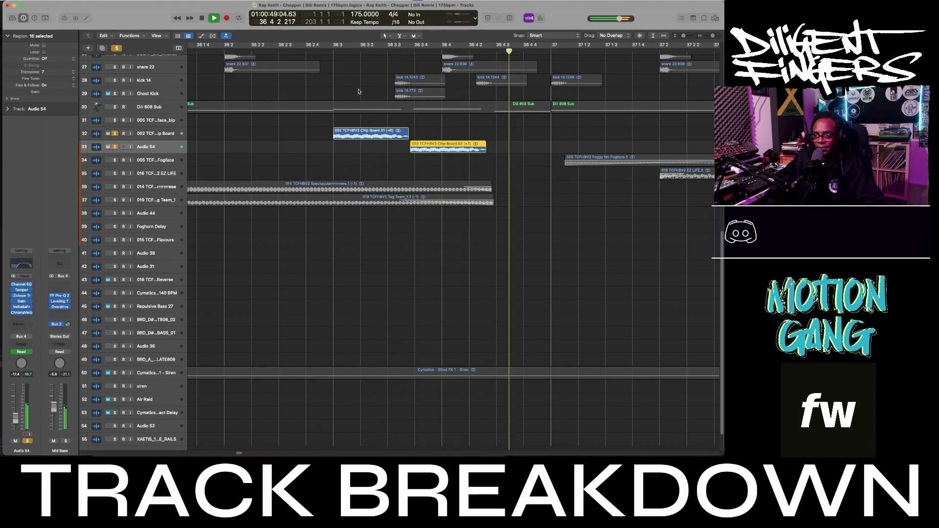
pyautogui.scroll(-5, 343, 121)
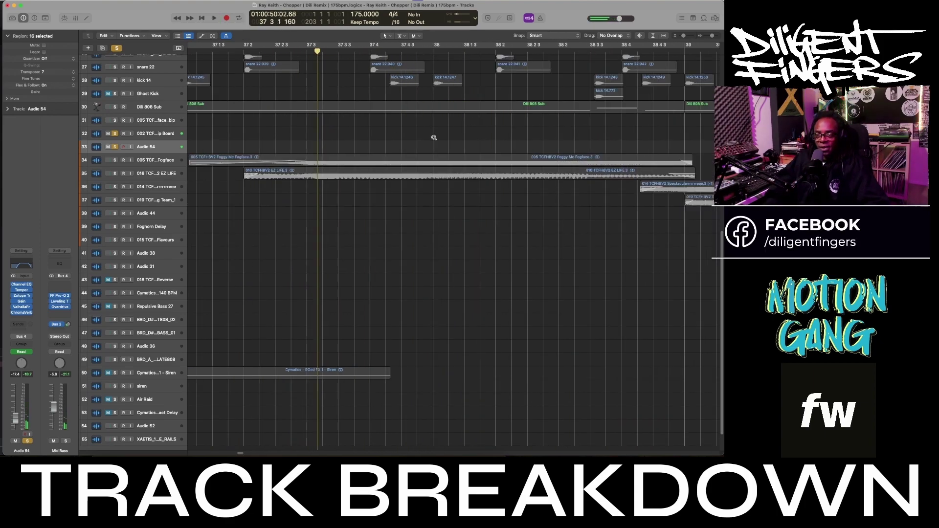
pyautogui.hscroll(-2, 328, 121)
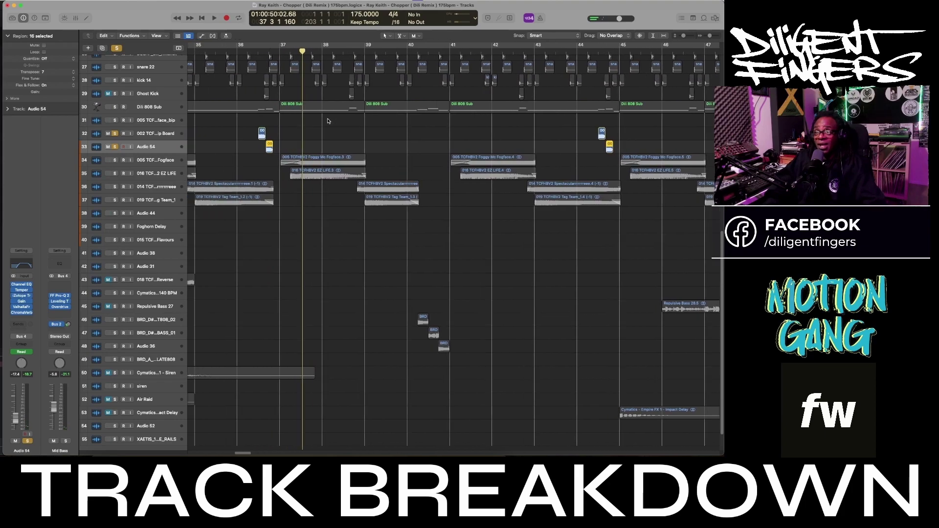
# Step: Replay the Chip Board regions from position 36 2 3, stopping within beat 4 of bar 36
pyautogui.click(253, 53)
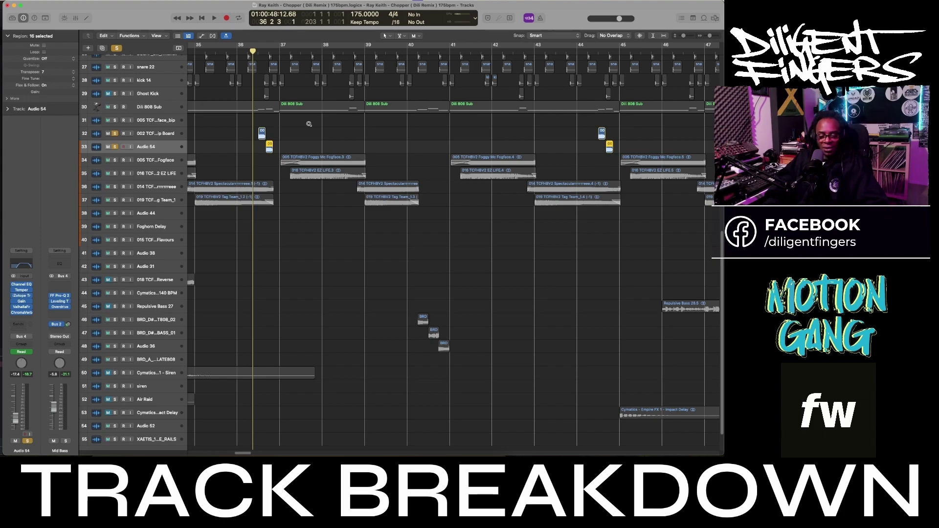
pyautogui.scroll(5, 309, 124)
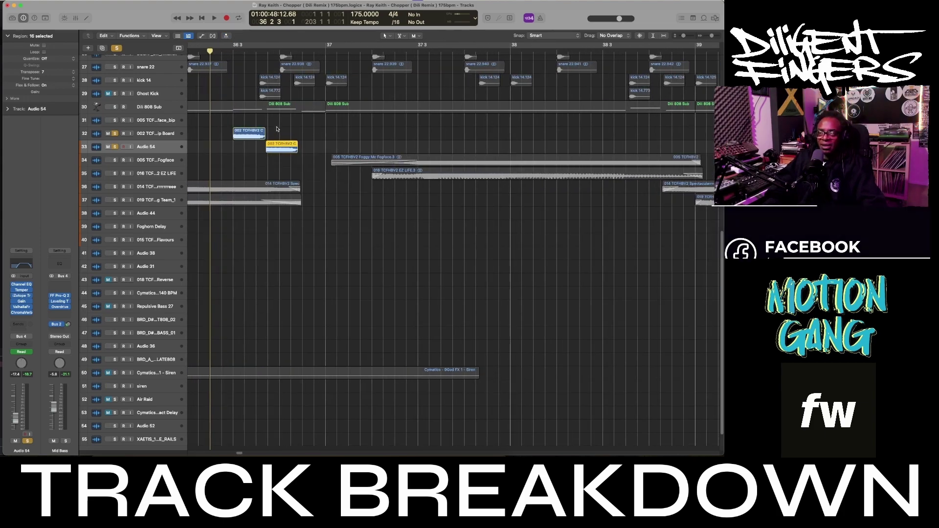
pyautogui.press('space')
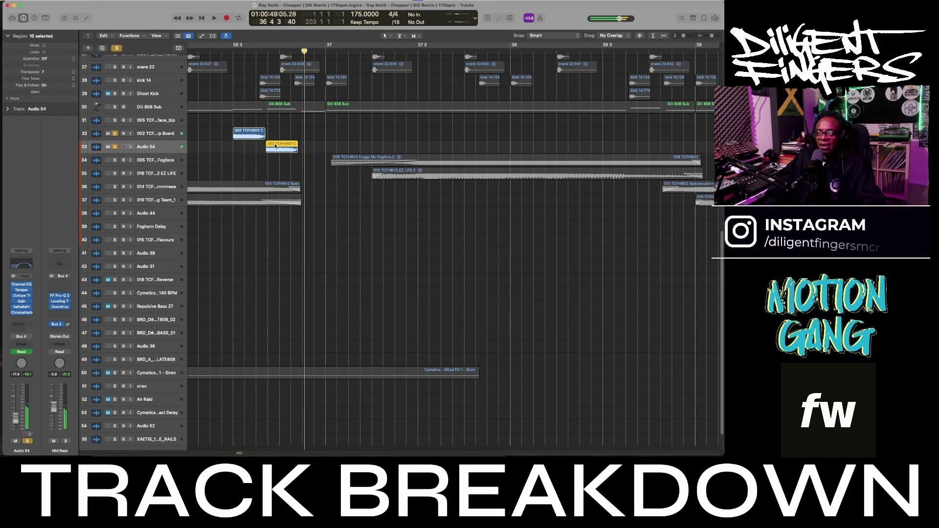
# Step: Try moving the Audio 54 Chip Board region to position 36 4 1 without its automation, audition it, and undo the move
pyautogui.moveTo(276, 146); pyautogui.dragTo(300, 146)
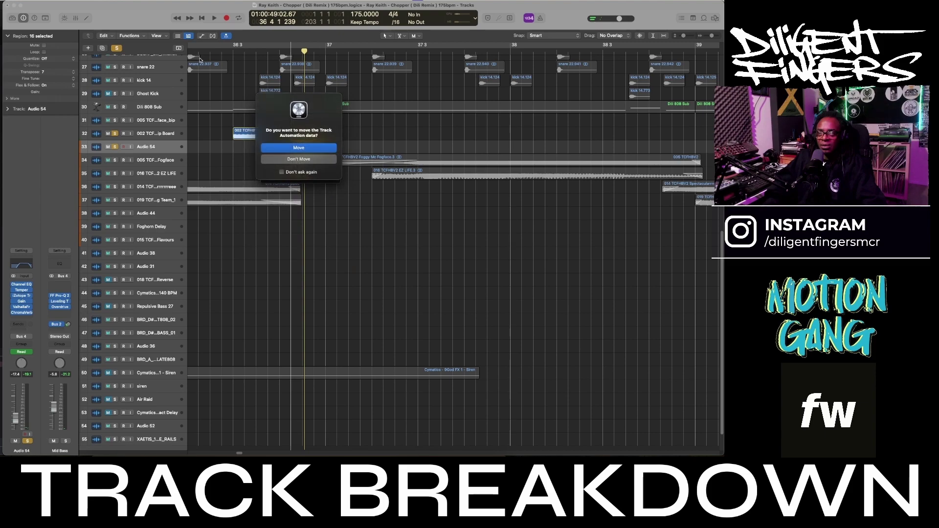
pyautogui.click(303, 159)
pyautogui.press('space')
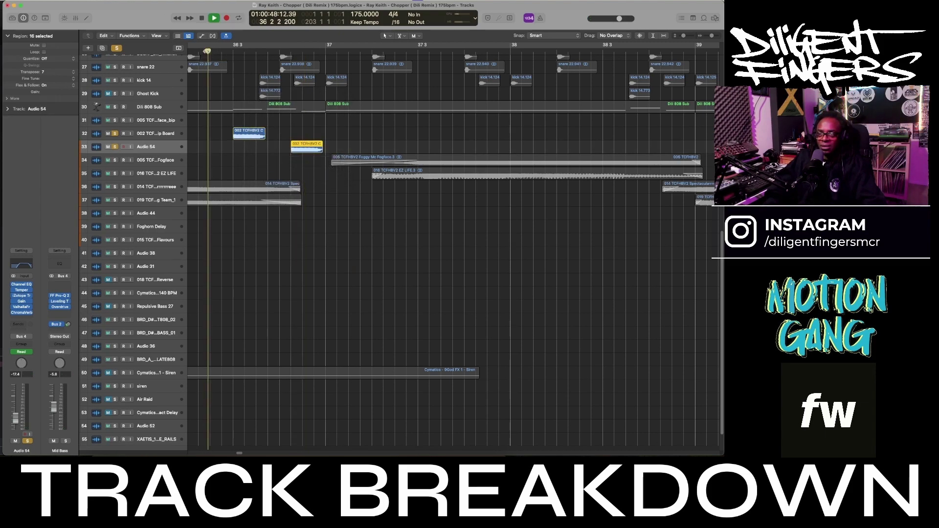
pyautogui.press('space')
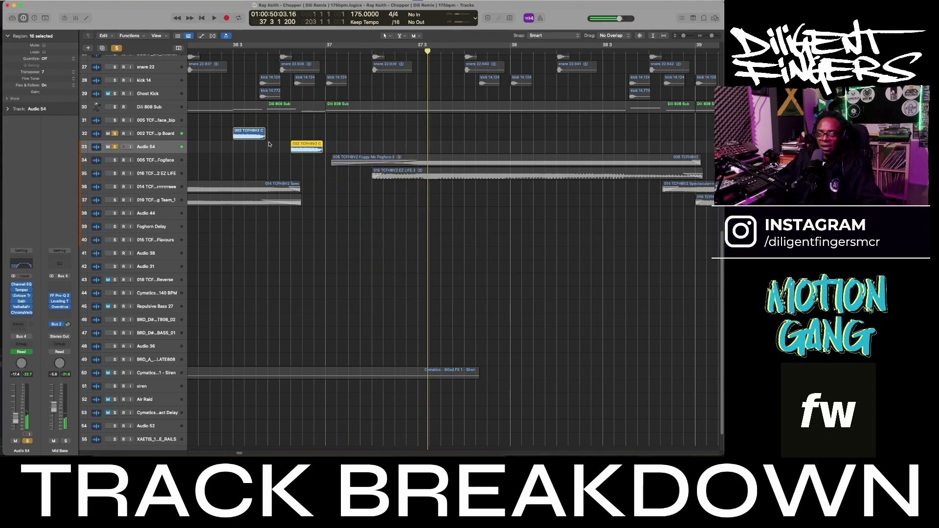
pyautogui.press('super+z')
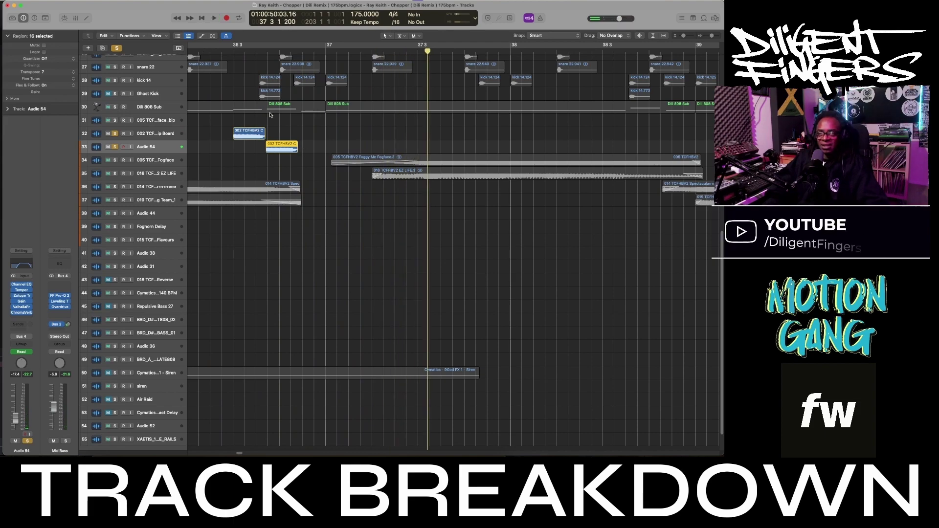
# Step: Replay the two Chip Board regions from position 36 2 2, stopping in bar 37, and view the surrounding bars
pyautogui.click(207, 52)
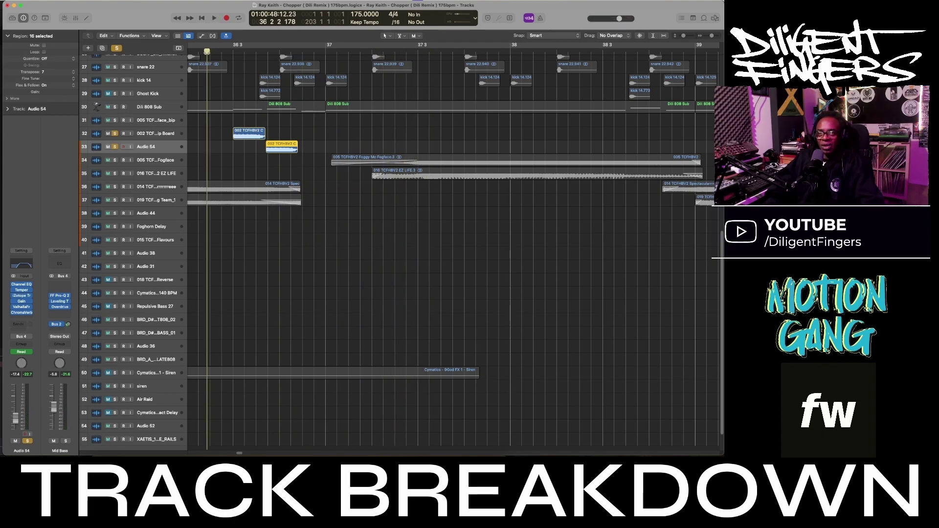
pyautogui.press('space')
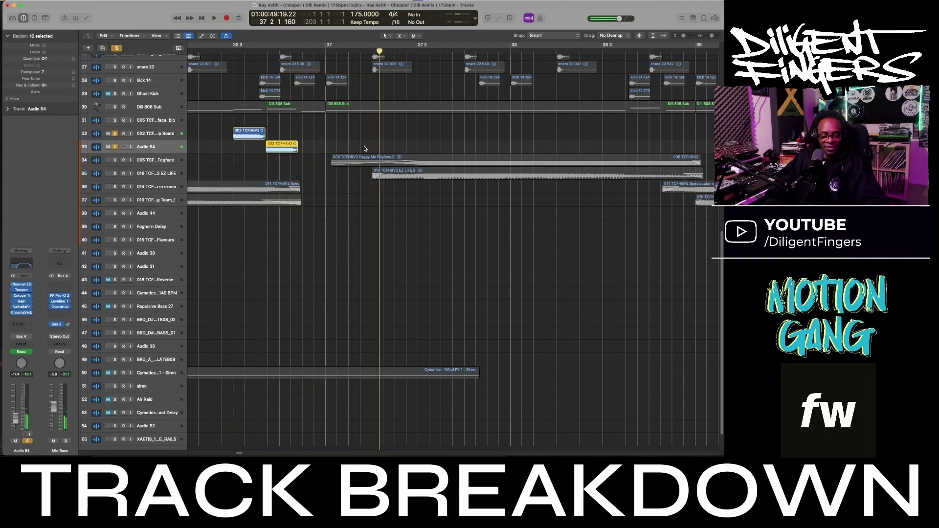
pyautogui.press('super+Left')
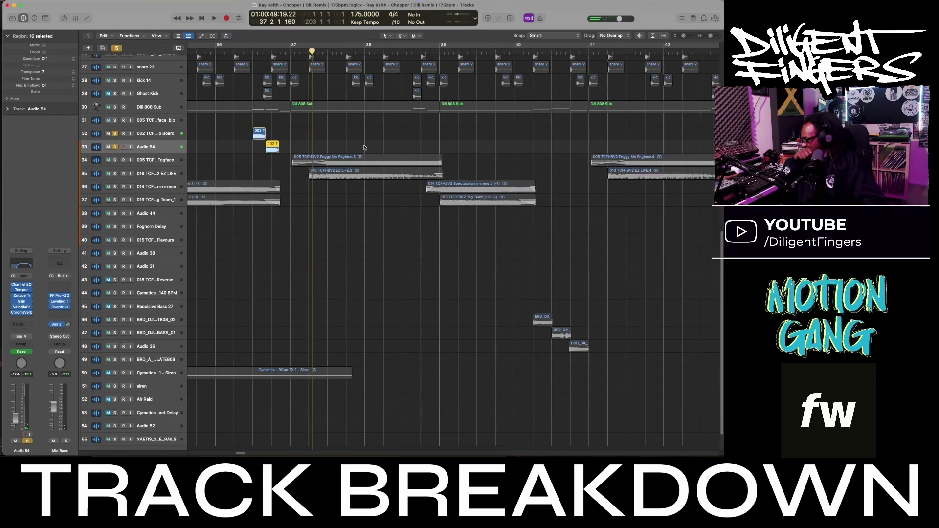
# Step: Show all tracks, clear every solo, and play the full mix from beat 2 of bar 37 with more of the arrangement in view
pyautogui.keyDown('ctrl'); pyautogui.keyDown('alt'); pyautogui.click(352, 113); pyautogui.keyUp('alt'); pyautogui.keyUp('ctrl')
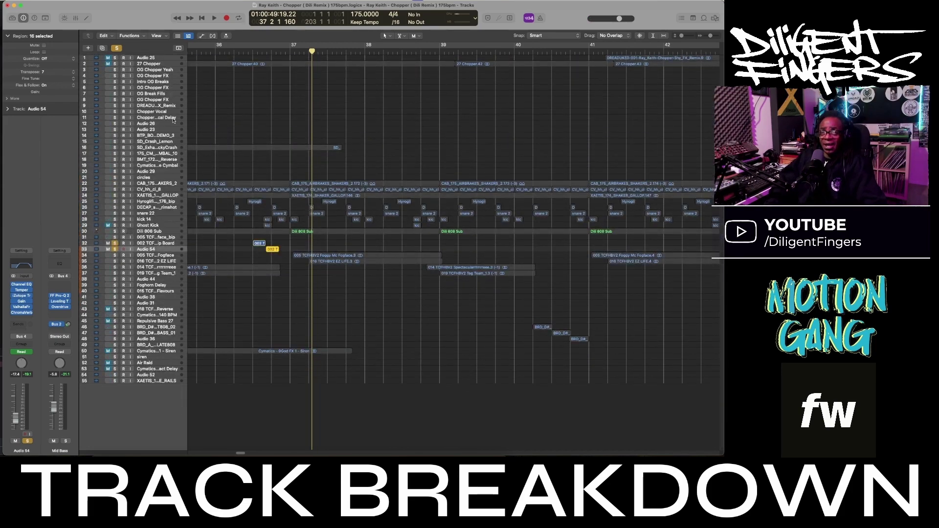
pyautogui.press('ctrl+alt+super+s')
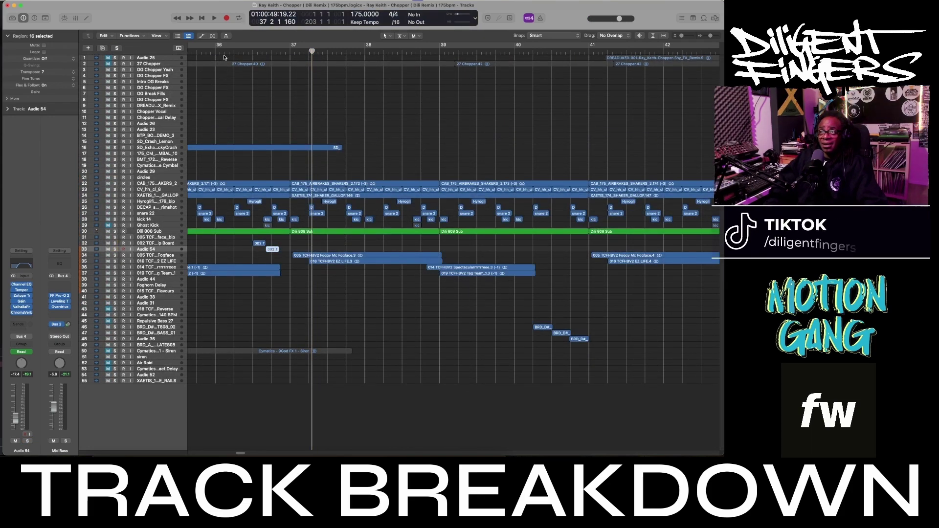
pyautogui.press('space')
pyautogui.keyDown('ctrl'); pyautogui.keyDown('alt'); pyautogui.click(300, 90); pyautogui.keyUp('alt'); pyautogui.keyUp('ctrl')
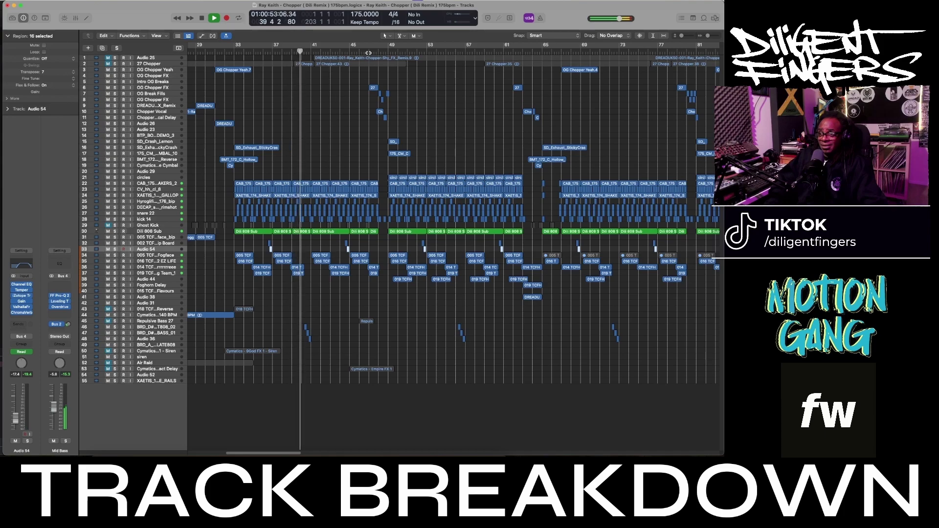
pyautogui.press('space')
# Step: Play the full mix from bar 47 through the break, stopping in bar 50
pyautogui.click(368, 52)
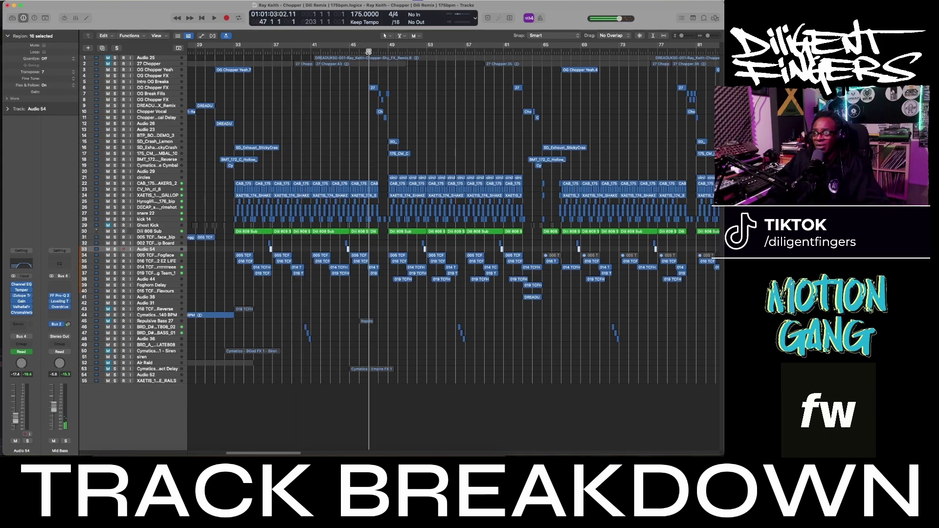
pyautogui.press('super+Right')
pyautogui.press('super+Right')
pyautogui.press('super+Right')
pyautogui.press('super+Right')
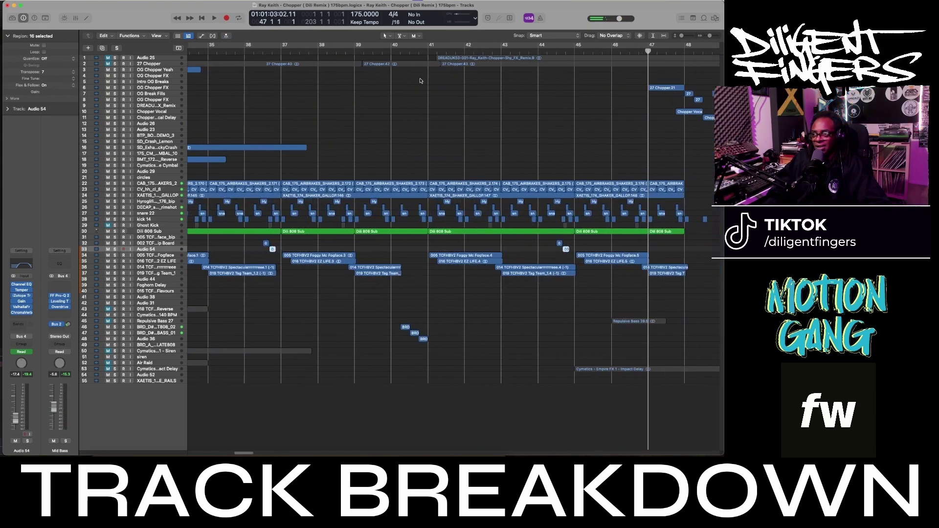
pyautogui.hscroll(5, 419, 77)
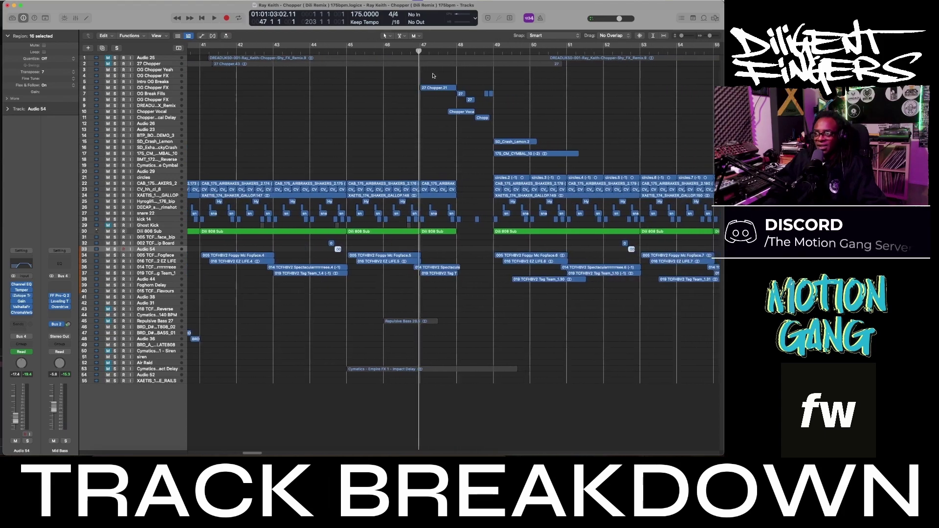
pyautogui.press('space')
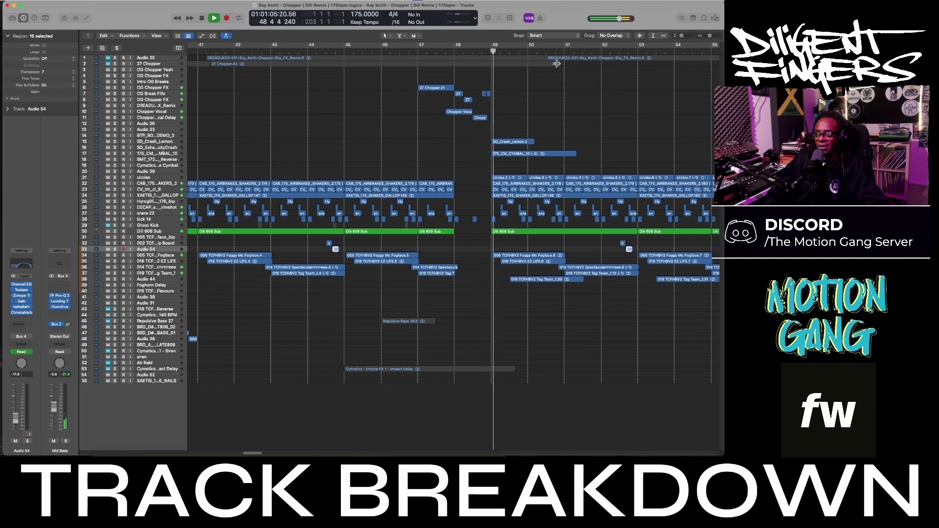
pyautogui.press('space')
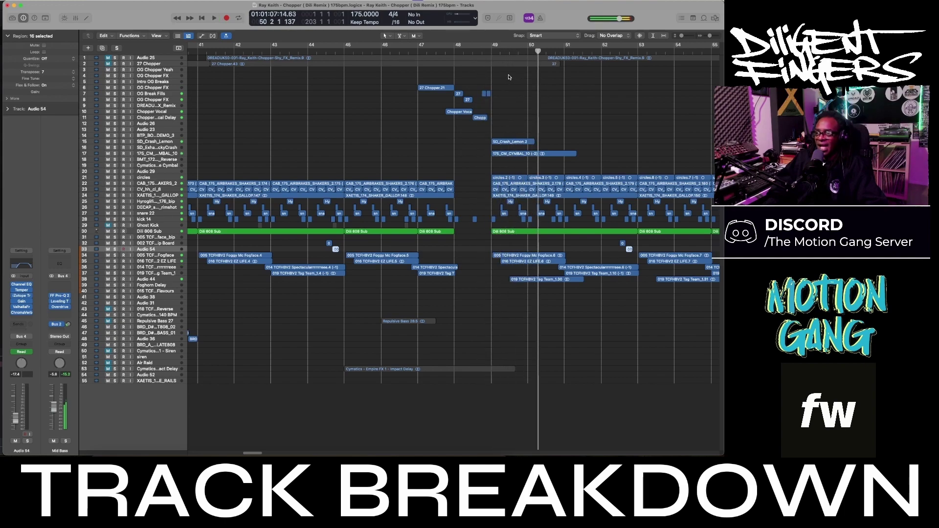
# Step: Audition the break fill with all tracks unsoloed from bar 48, stopping at beat 3 of bar 49
pyautogui.press('super+Right')
pyautogui.press('super+Right')
pyautogui.press('super+Right')
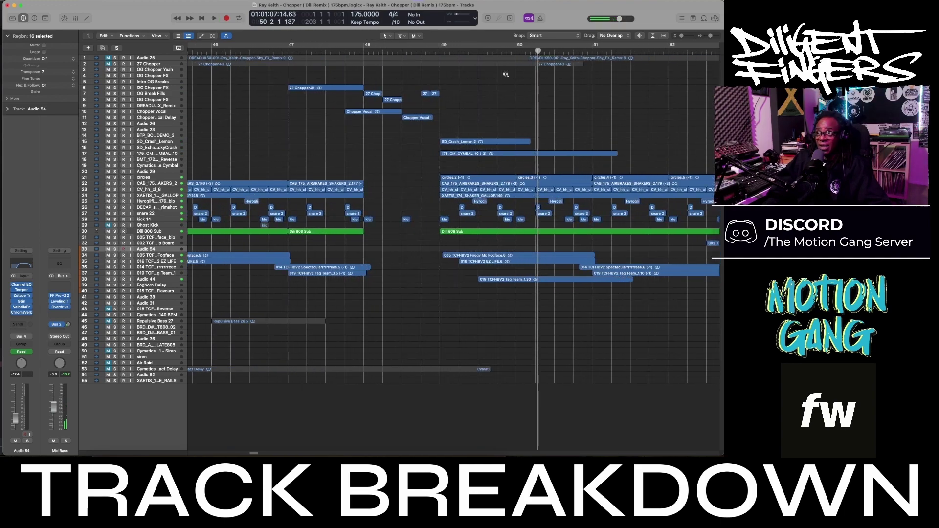
pyautogui.click(363, 52)
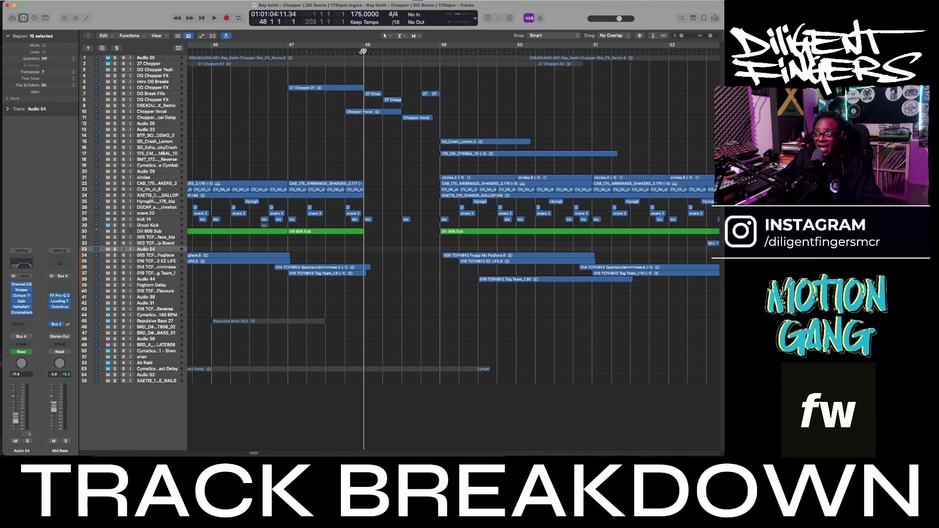
pyautogui.press('space')
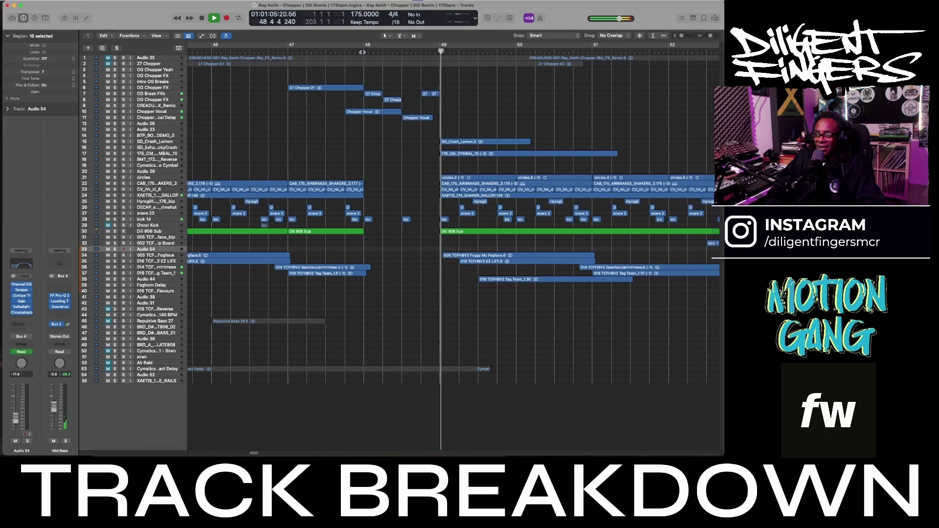
pyautogui.press('space')
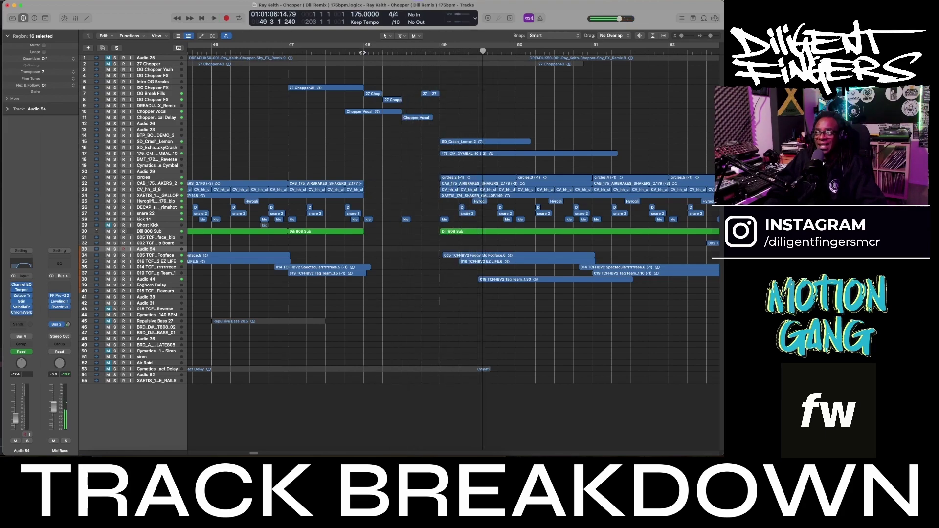
# Step: Return the playhead to bar 48 and examine the chopper fill and vocal regions between bars 47 and 49 in enlarged tracks
pyautogui.click(363, 52)
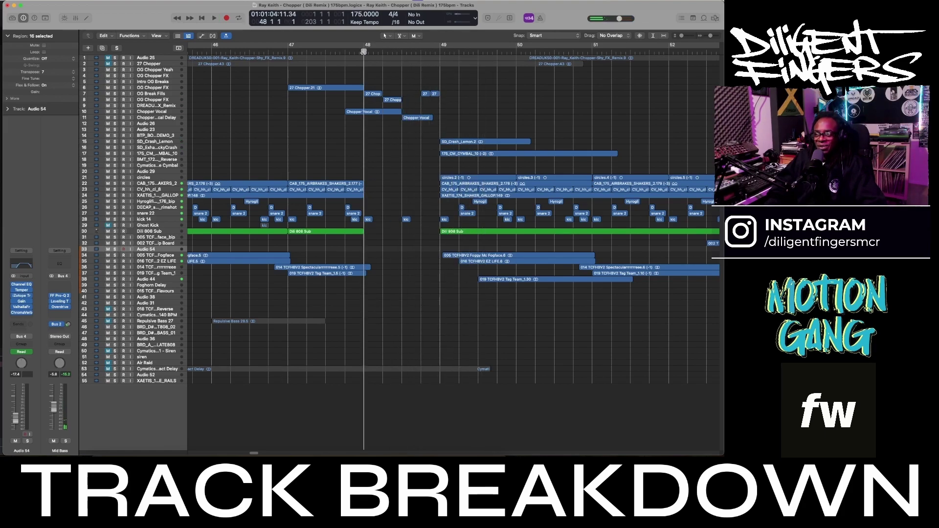
pyautogui.press('super+Down')
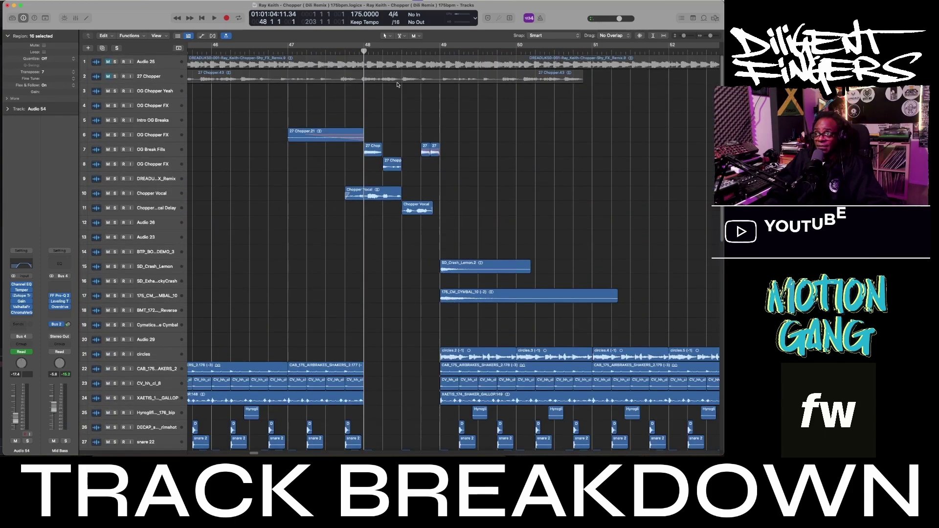
pyautogui.press('super+Right')
pyautogui.press('super+Right')
pyautogui.press('super+Right')
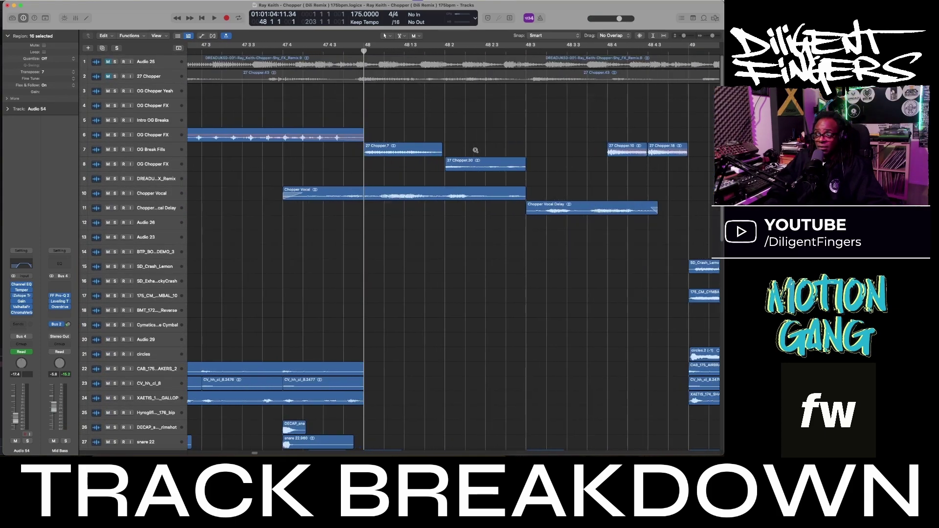
pyautogui.press('super+Left')
pyautogui.press('super+Left')
pyautogui.press('super+Left')
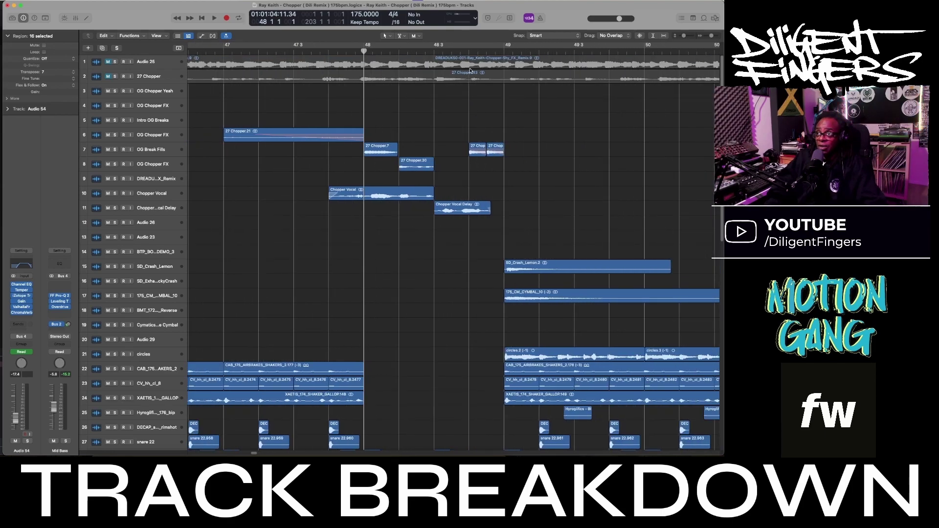
# Step: Check the Slow Down fade option on the 27 Chopper.10 region in OG Break Fills, and play it into bar 49
pyautogui.rightClick(485, 150)
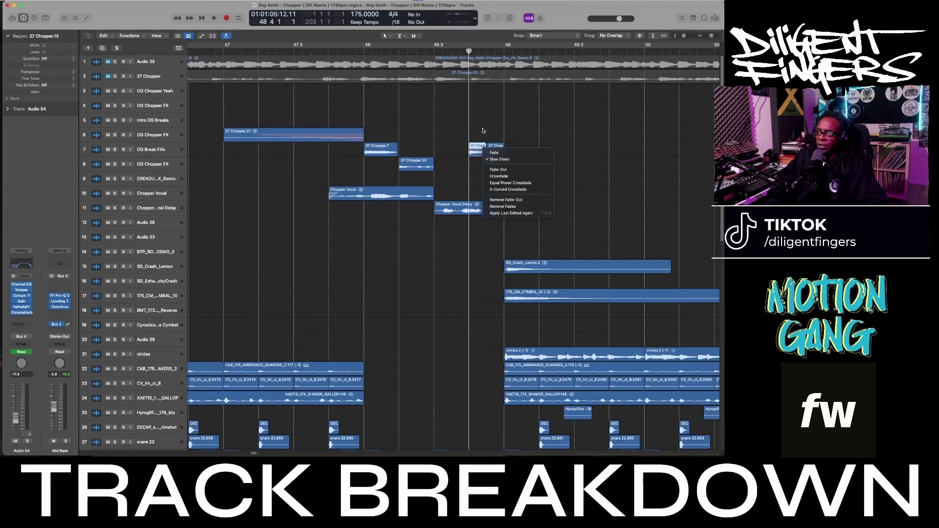
pyautogui.click(483, 130)
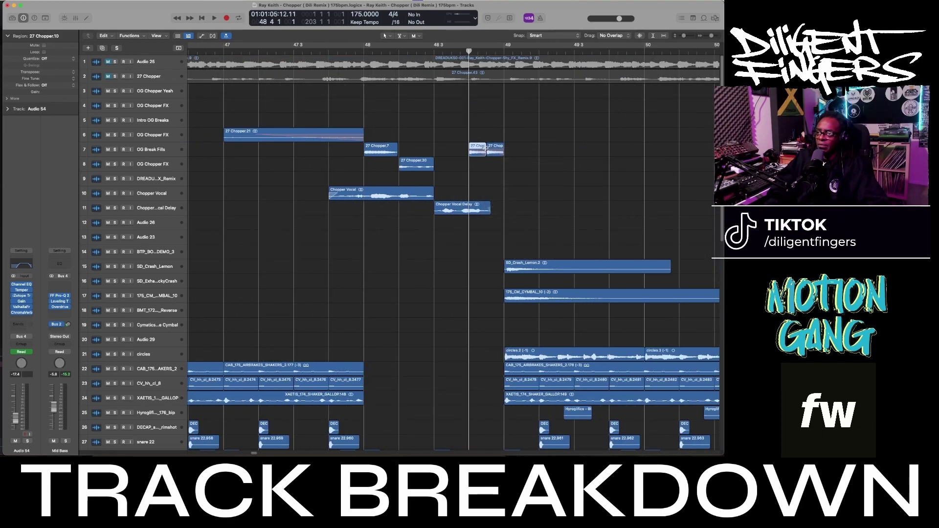
pyautogui.press('space')
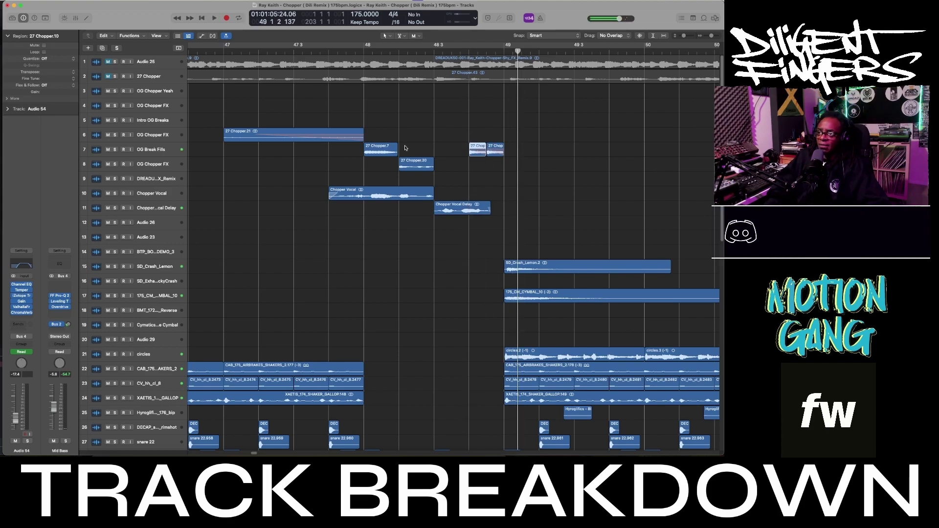
# Step: Audition the chopper fills and vocal delay twice from around beat 4 of bar 47, stopping in bar 49 each time
pyautogui.doubleClick(327, 49)
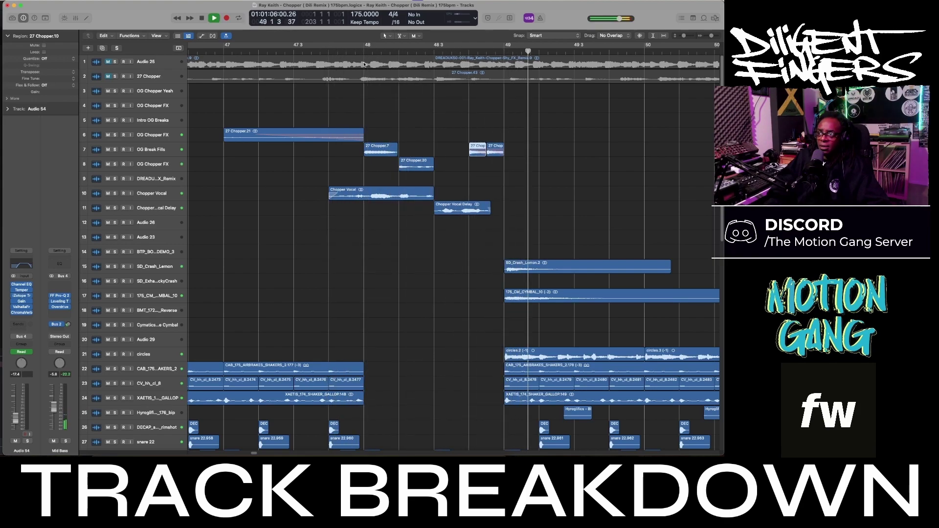
pyautogui.press('space')
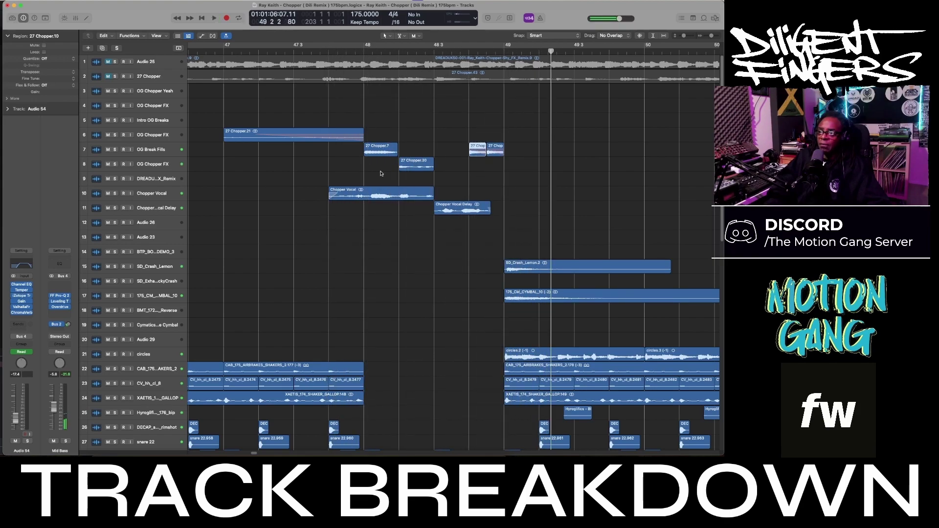
pyautogui.doubleClick(342, 49)
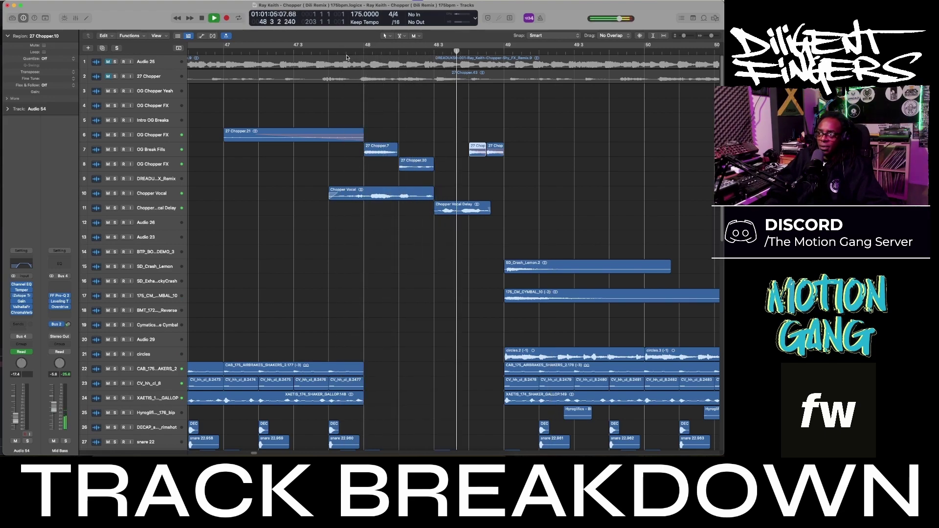
pyautogui.press('space')
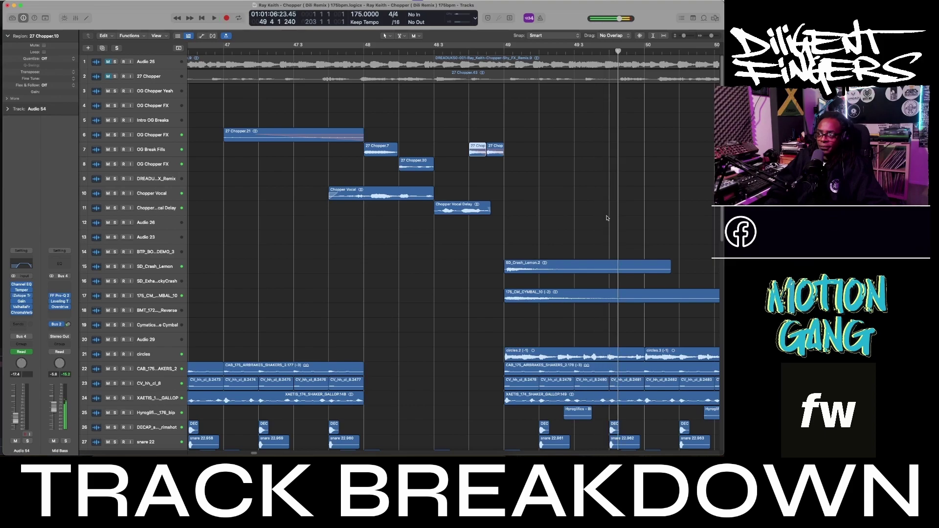
# Step: Examine the arrangement of all tracks between bars 53 and 105
pyautogui.scroll(-1, 580, 213)
pyautogui.scroll(-3, 580, 213)
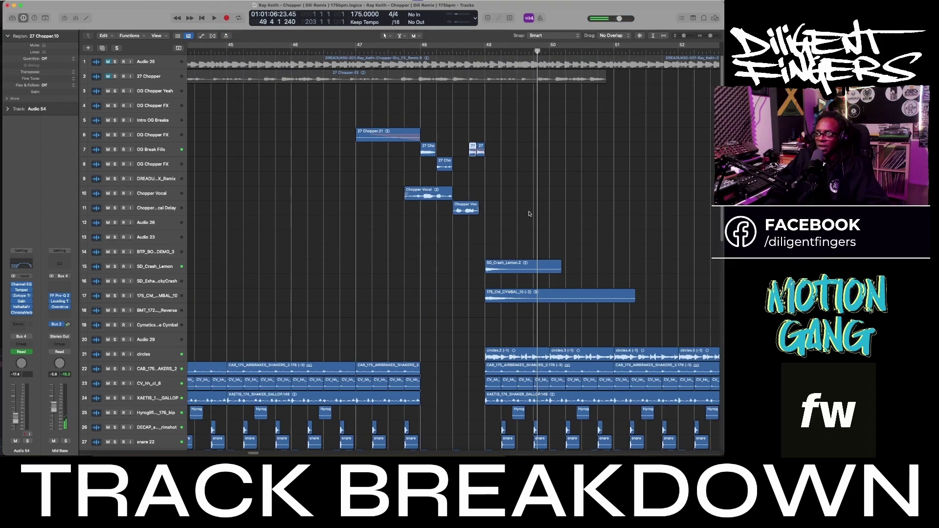
pyautogui.hscroll(10, 530, 213)
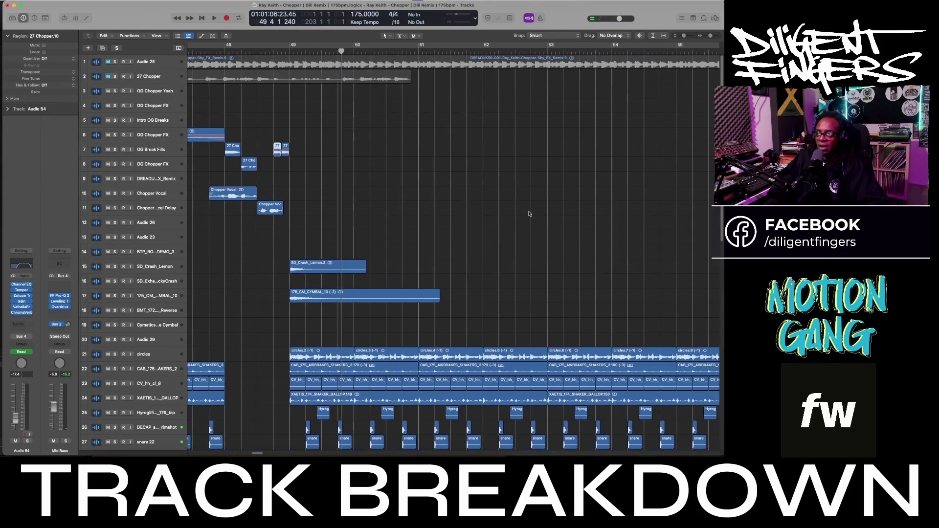
pyautogui.hscroll(12, 529, 213)
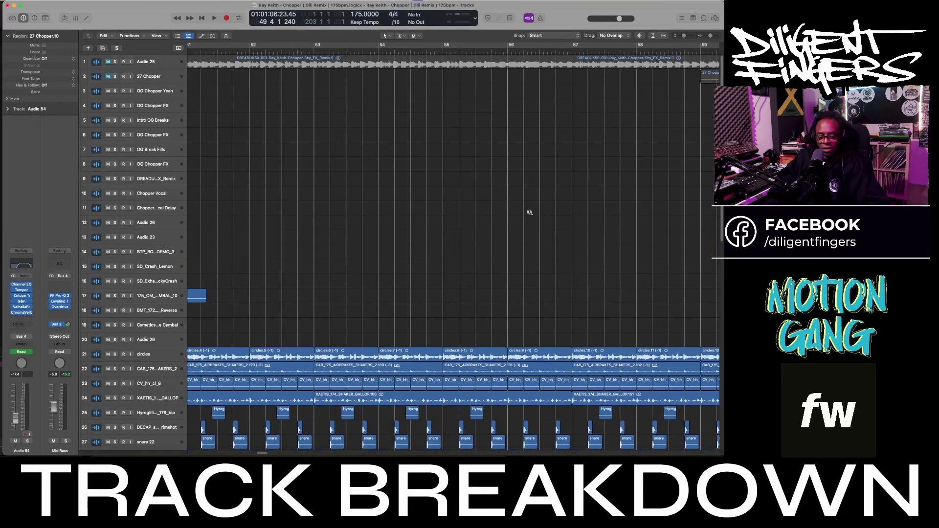
pyautogui.scroll(-10, 530, 213)
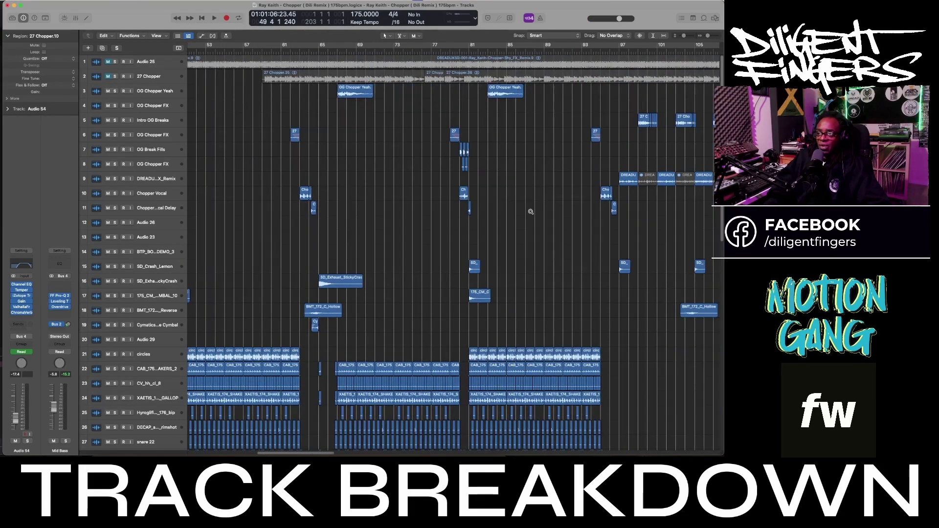
pyautogui.scroll(-5, 531, 212)
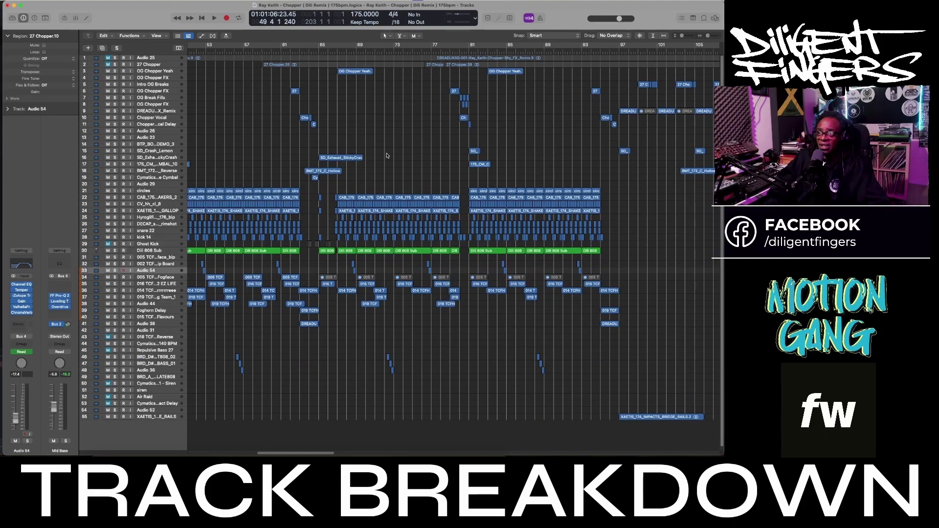
# Step: Play the full mix from around bar 62 into bar 65, and place the playhead at bar 79 before the chopper fill
pyautogui.doubleClick(299, 51)
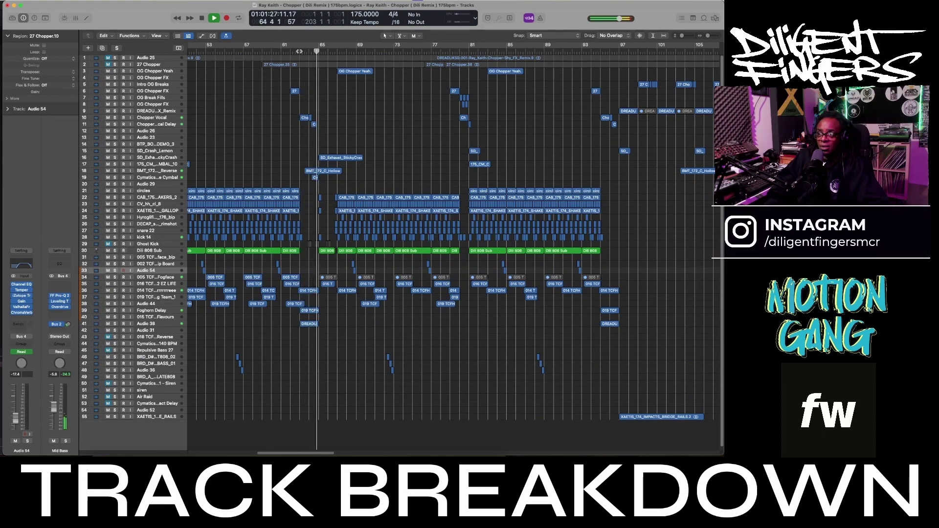
pyautogui.press('space')
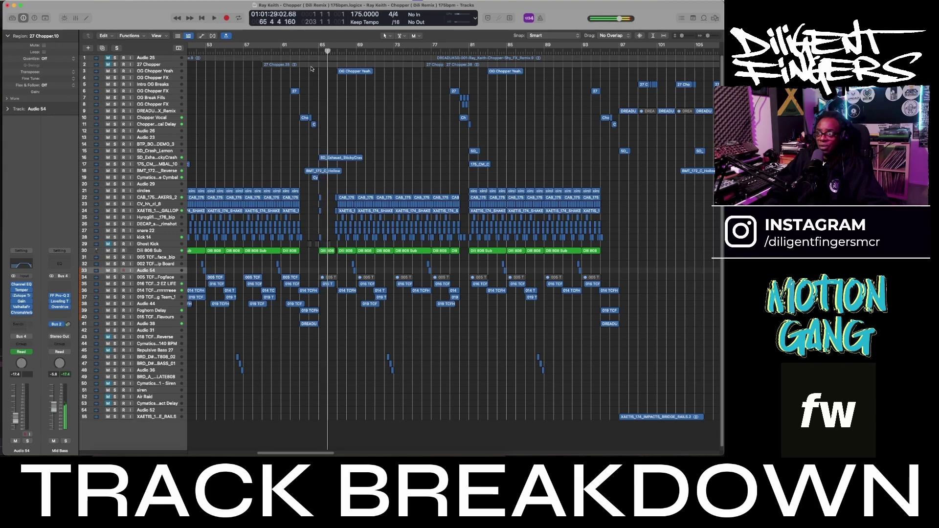
pyautogui.press('super+Right')
pyautogui.press('super+Right')
pyautogui.press('super+Right')
pyautogui.press('super+Right')
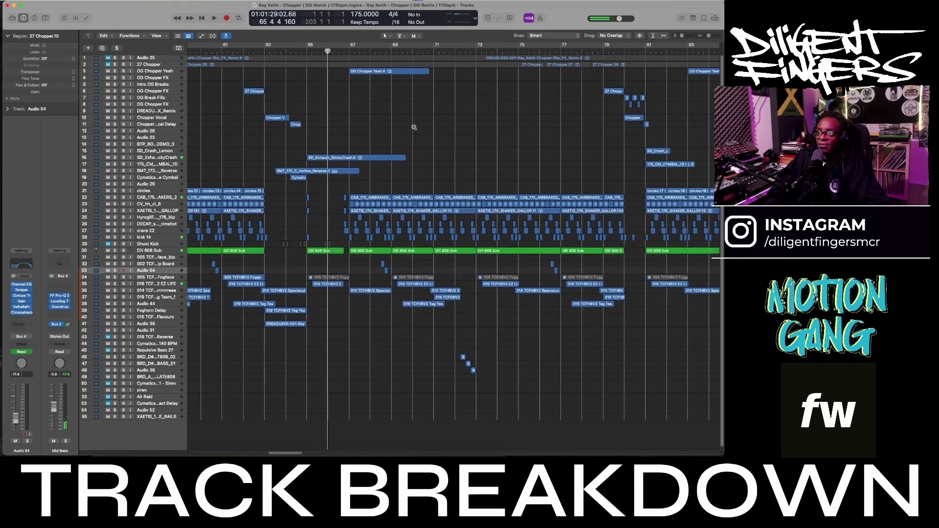
pyautogui.hscroll(7, 414, 129)
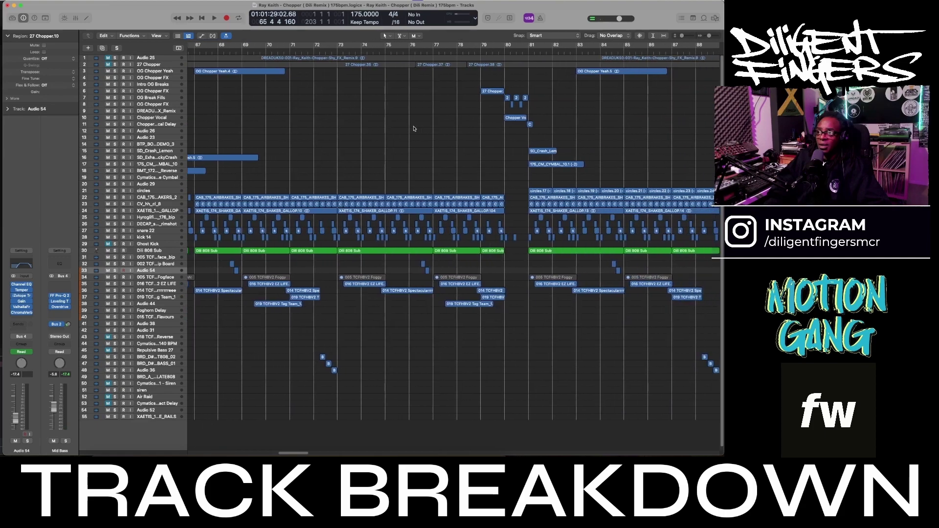
pyautogui.click(469, 53)
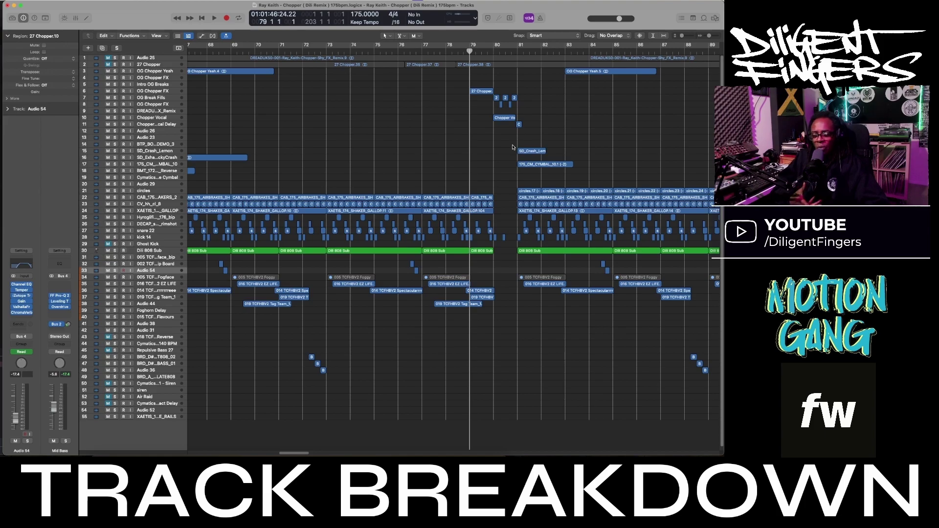
# Step: Play the intro from bar 1 and audition the SD_Crash_Lemon and XAETIS impacts tracks each in solo
pyautogui.scroll(-10, 519, 143)
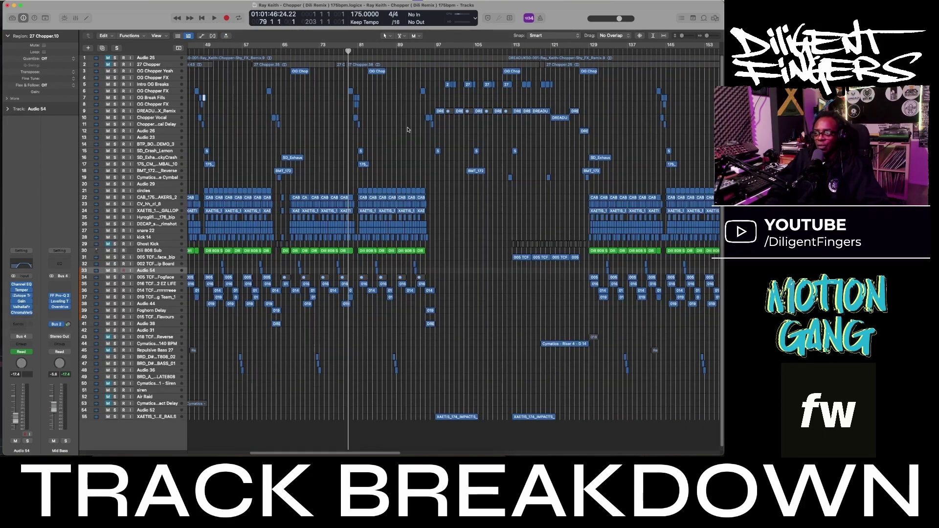
pyautogui.scroll(-3, 408, 128)
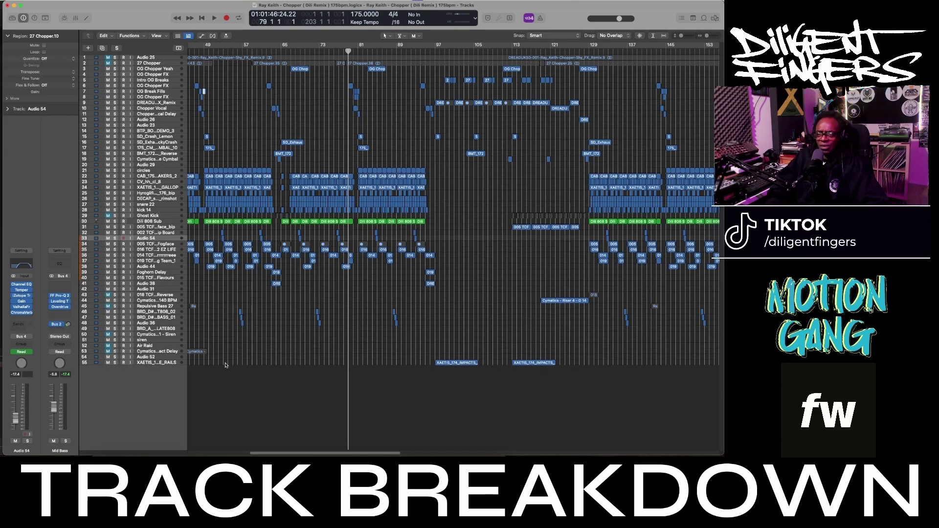
pyautogui.hscroll(-10, 227, 89)
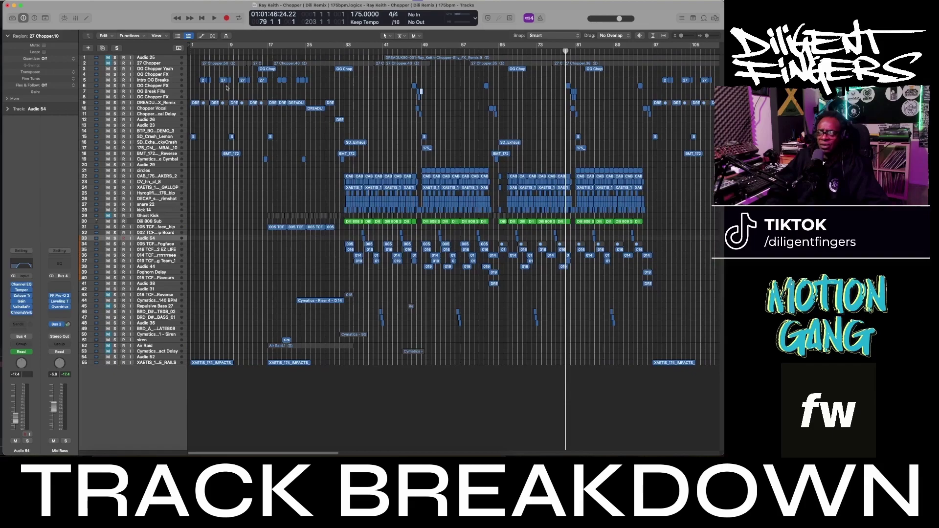
pyautogui.press('Return')
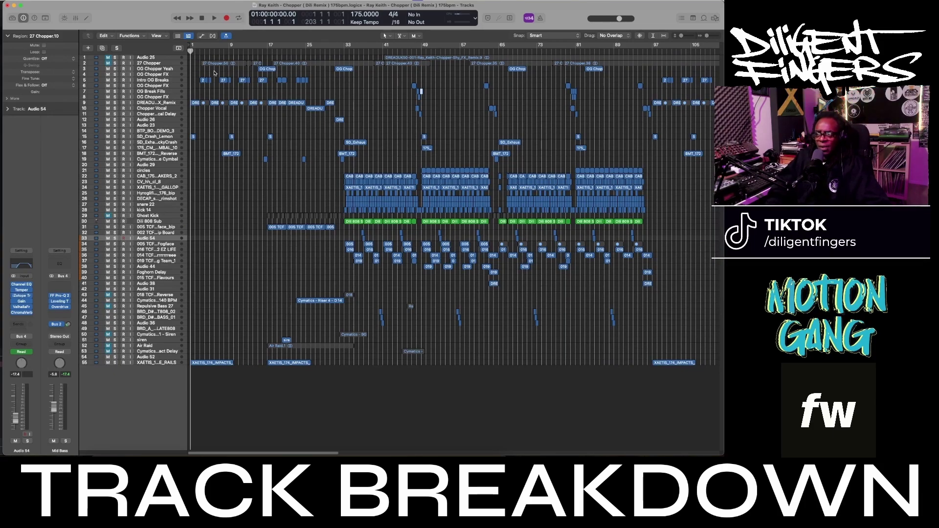
pyautogui.press('space')
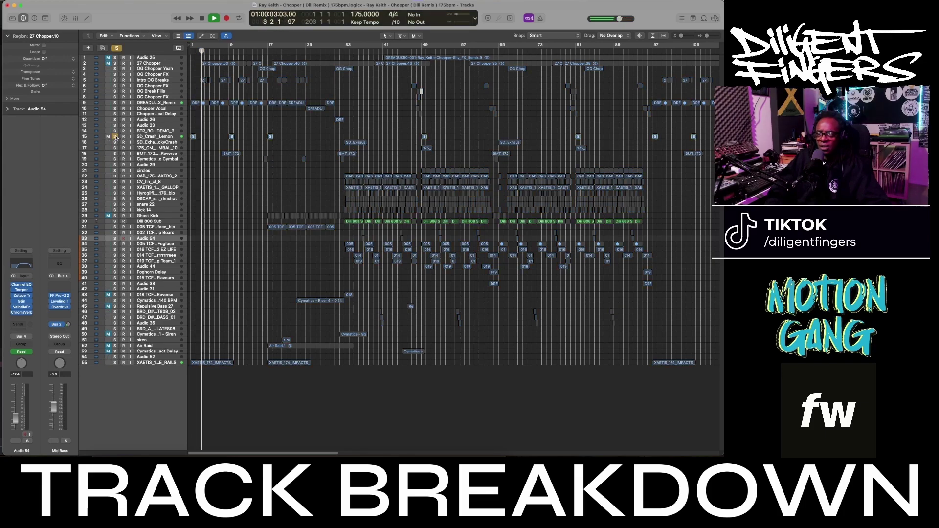
pyautogui.click(116, 364)
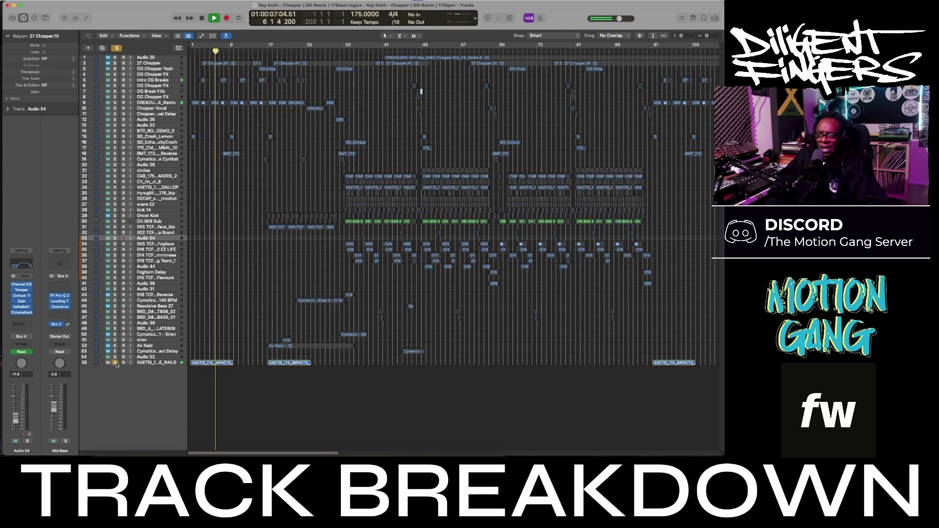
pyautogui.click(116, 363)
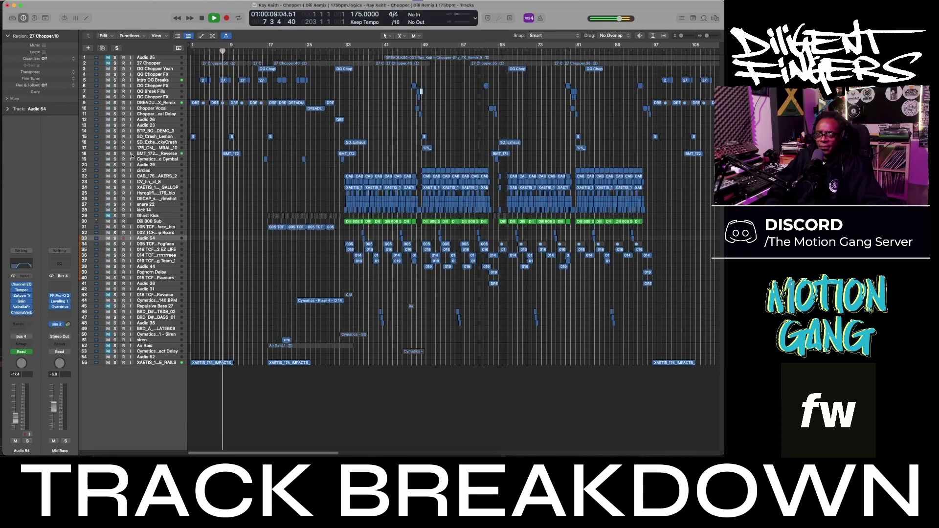
# Step: Audition the BMT_172 Reverse track and the Cymatics cymbal track each in solo, replaying the cymbal from around bar 16
pyautogui.click(116, 154)
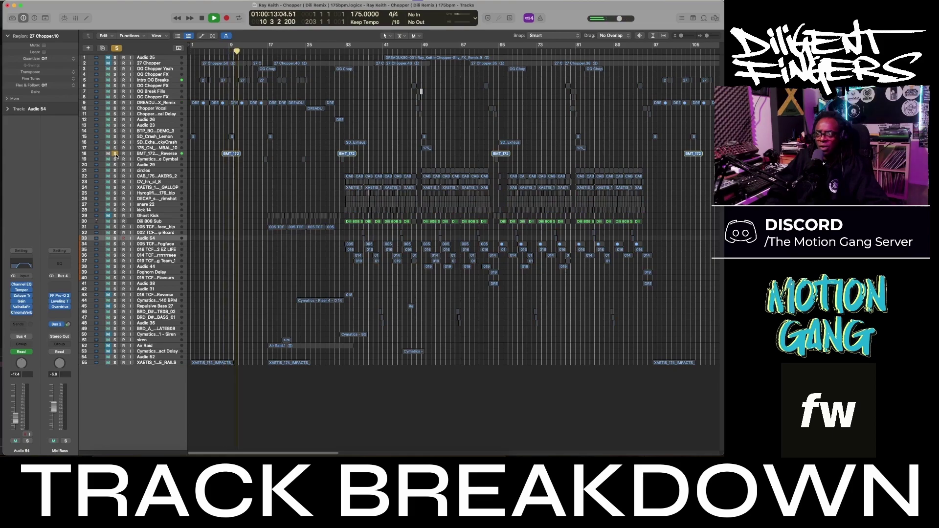
pyautogui.click(115, 154)
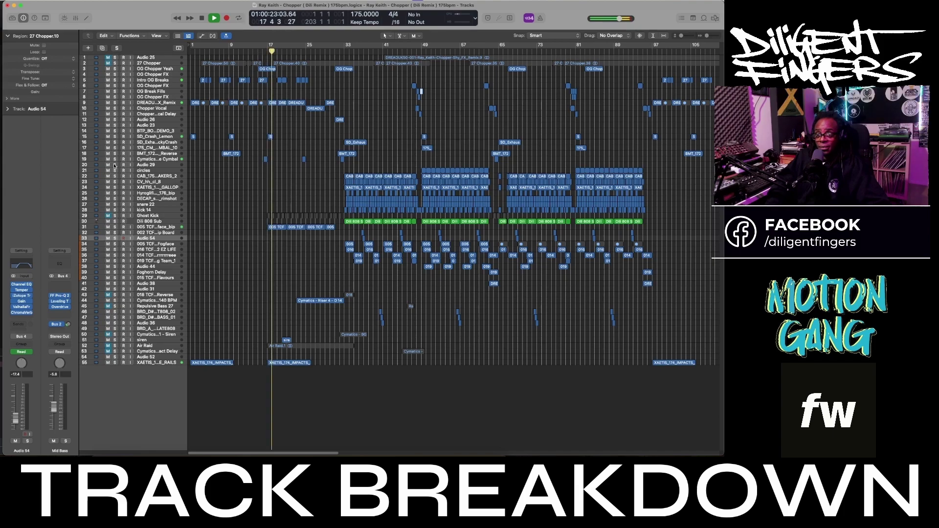
pyautogui.click(115, 165)
pyautogui.click(115, 165)
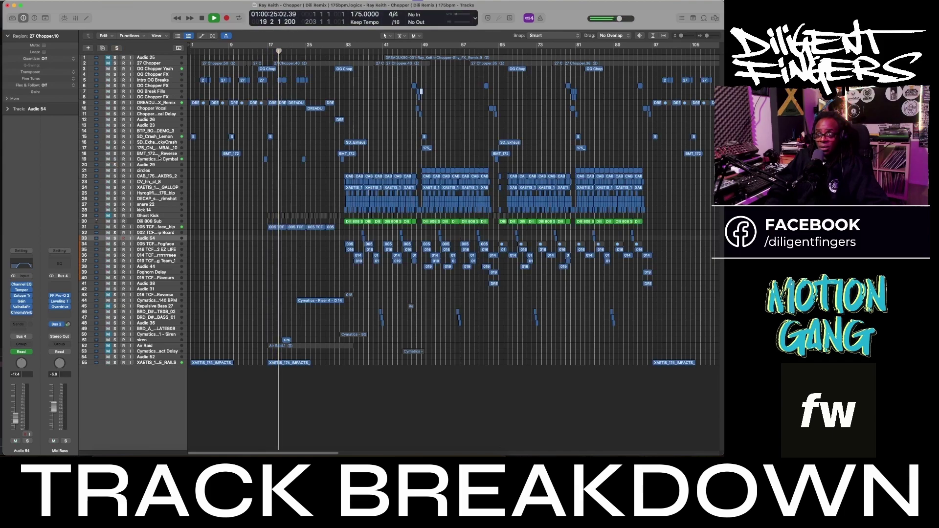
pyautogui.click(114, 160)
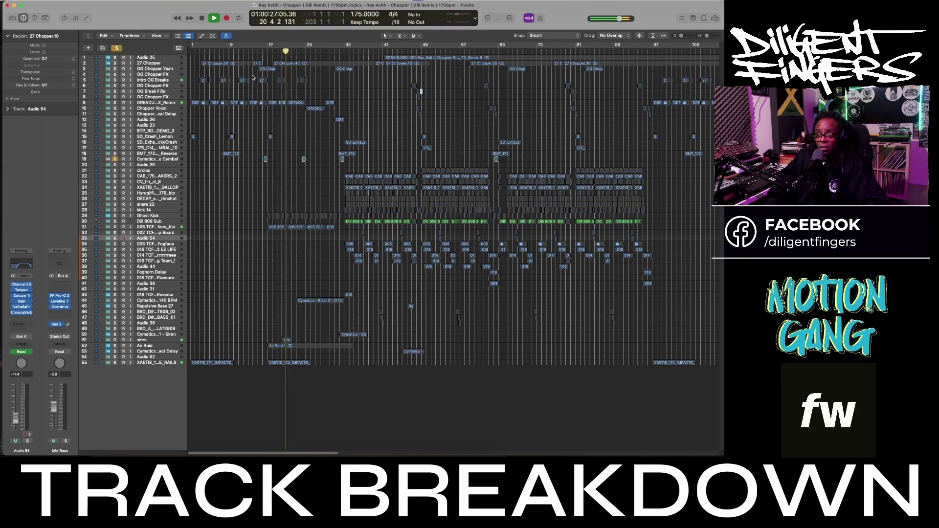
pyautogui.click(263, 51)
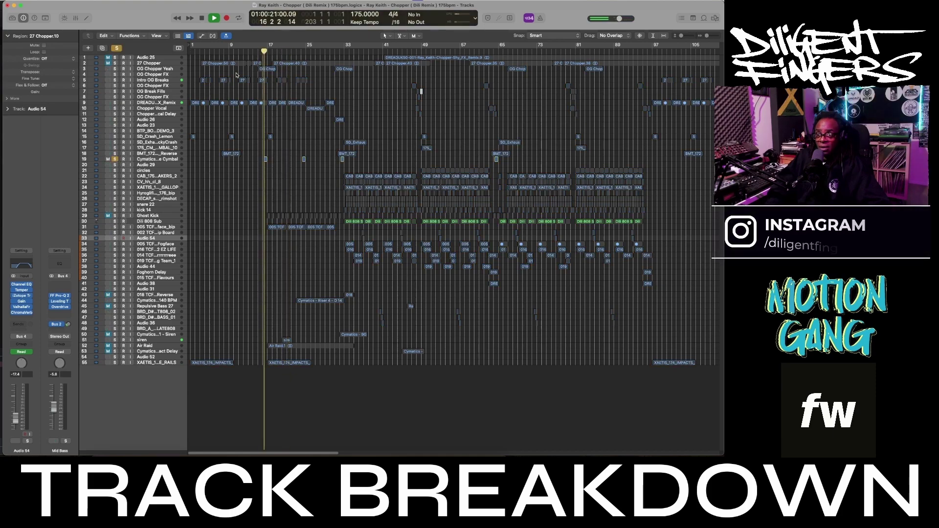
pyautogui.click(115, 160)
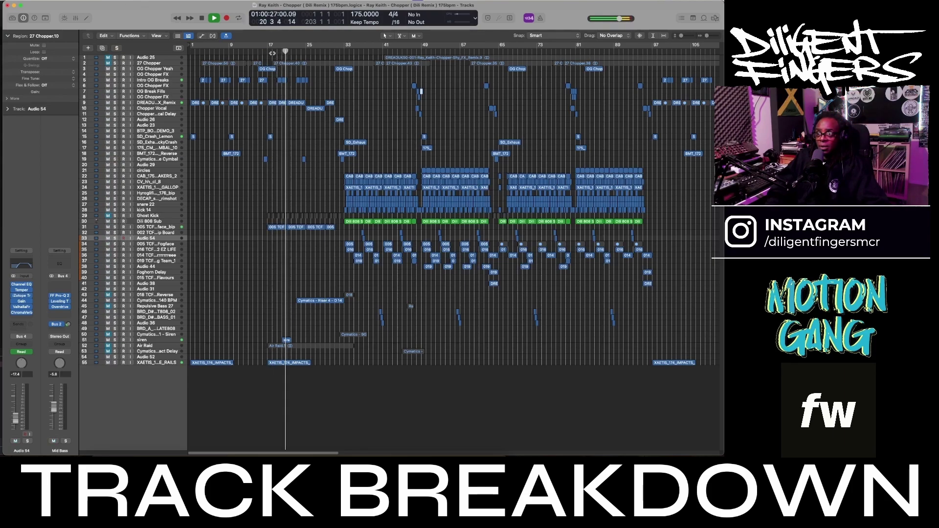
# Step: Audition the siren track and the Cymatics 140 BPM riser each in solo, and stop full-mix playback in bar 36
pyautogui.click(115, 339)
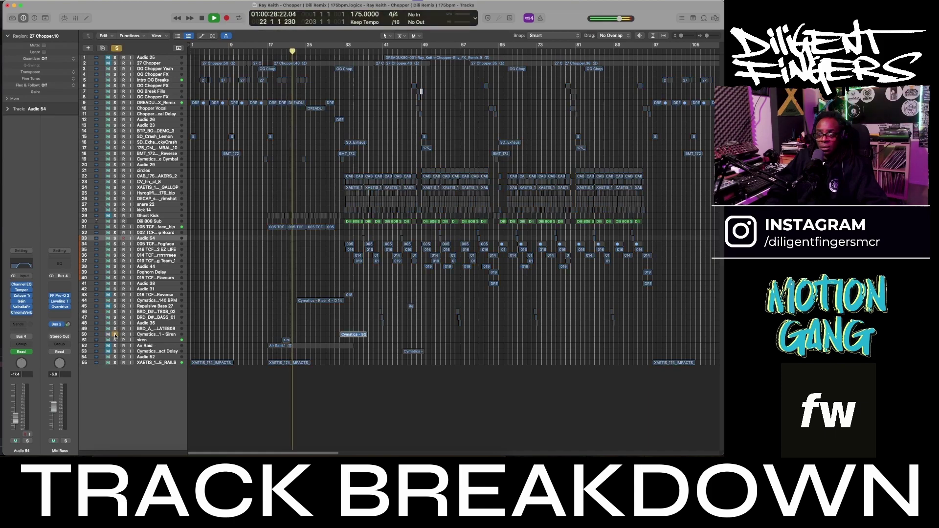
pyautogui.click(115, 340)
pyautogui.click(116, 340)
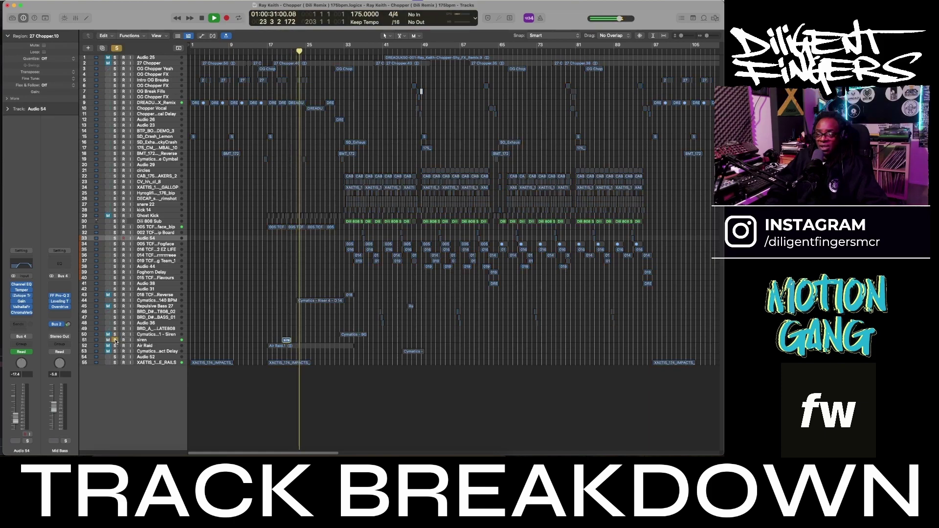
pyautogui.click(115, 340)
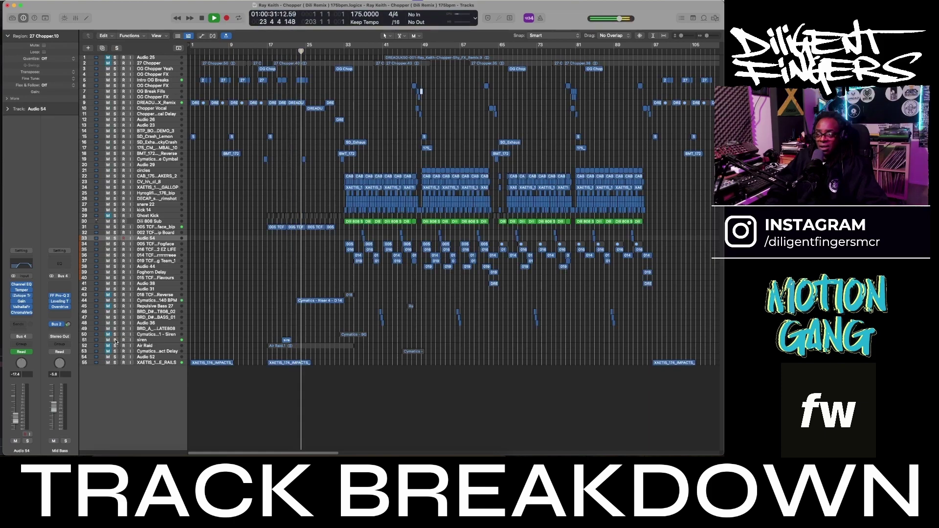
pyautogui.click(115, 301)
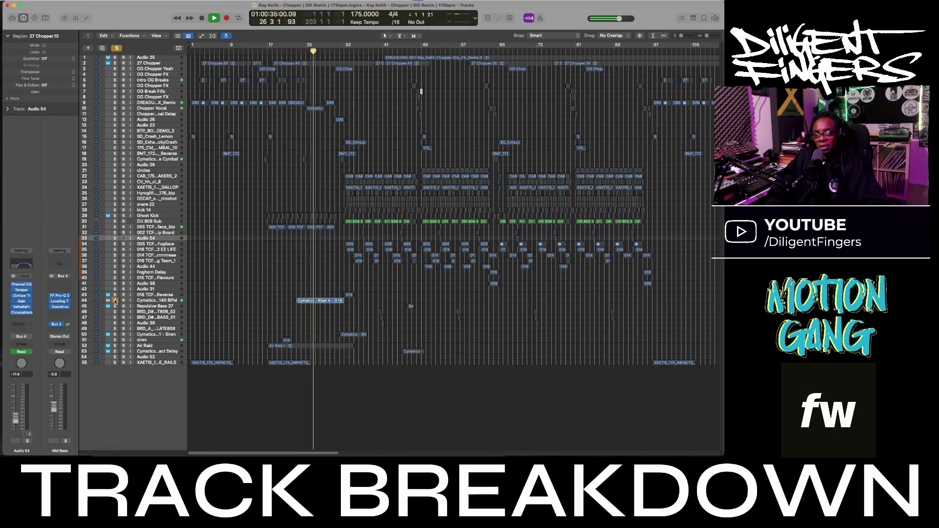
pyautogui.click(115, 300)
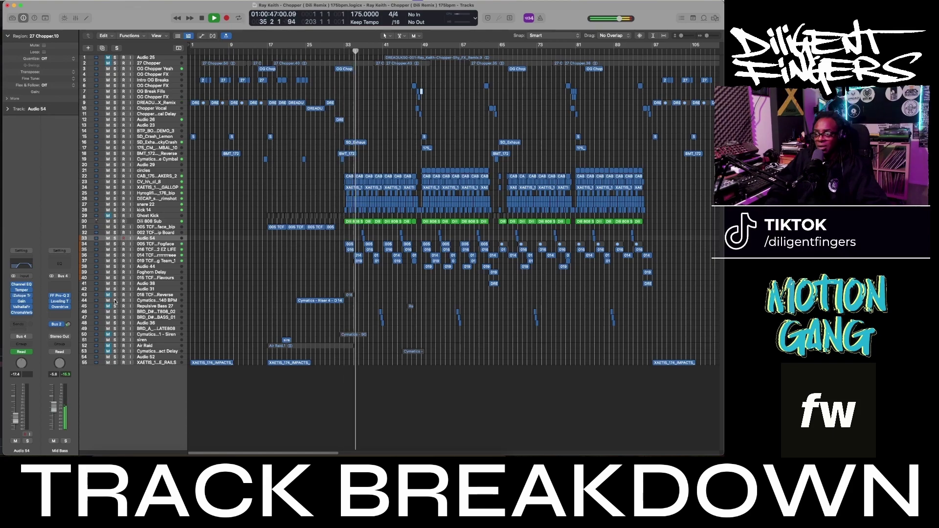
pyautogui.press('space')
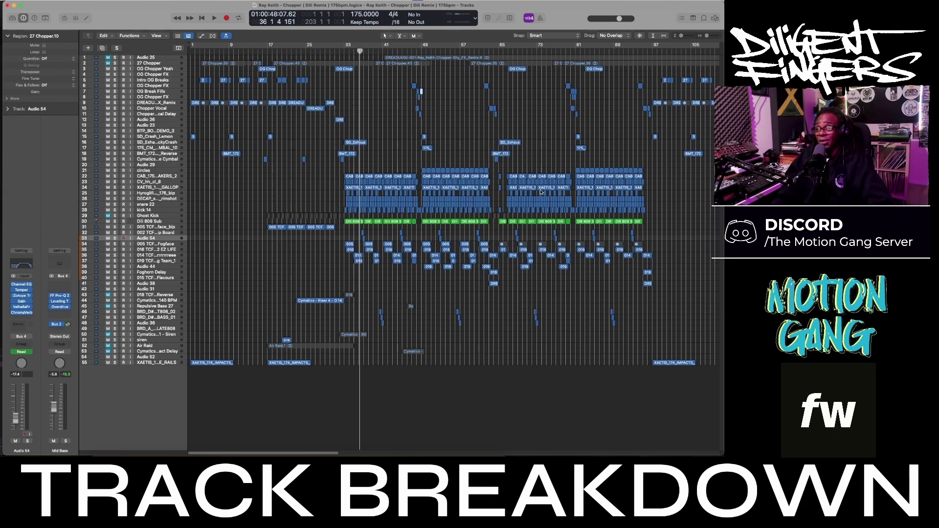
# Step: Examine the whole arrangement, and play the full mix from bar 1 into bar 11
pyautogui.hscroll(10, 533, 188)
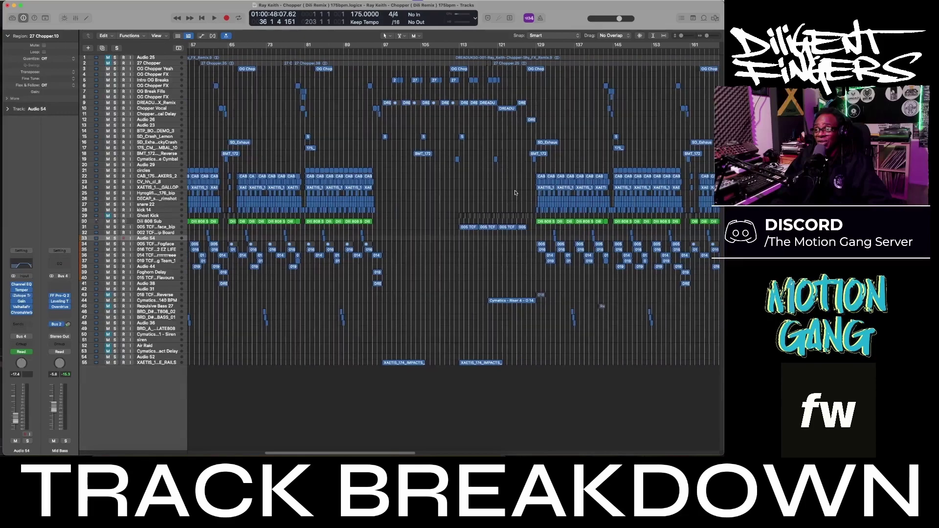
pyautogui.scroll(-5, 512, 192)
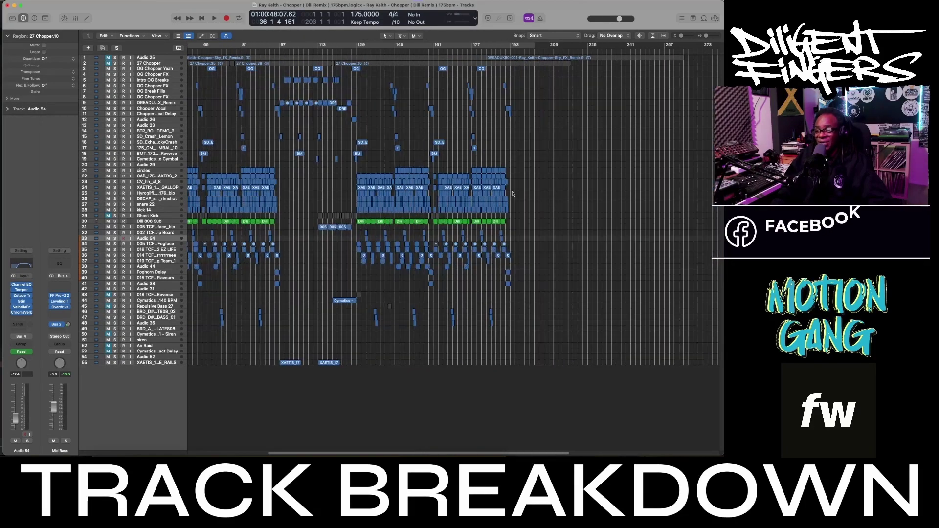
pyautogui.hscroll(-3, 402, 206)
pyautogui.hscroll(-5, 402, 206)
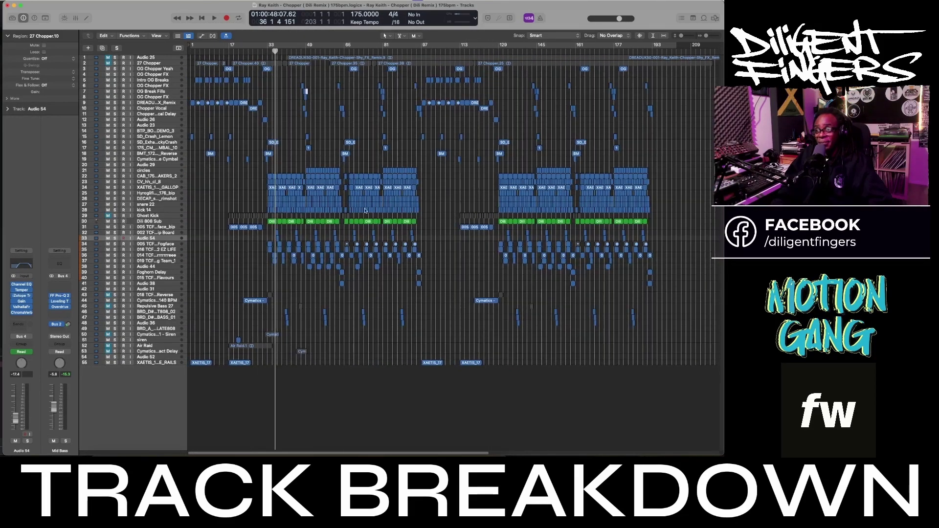
pyautogui.scroll(-3, 357, 213)
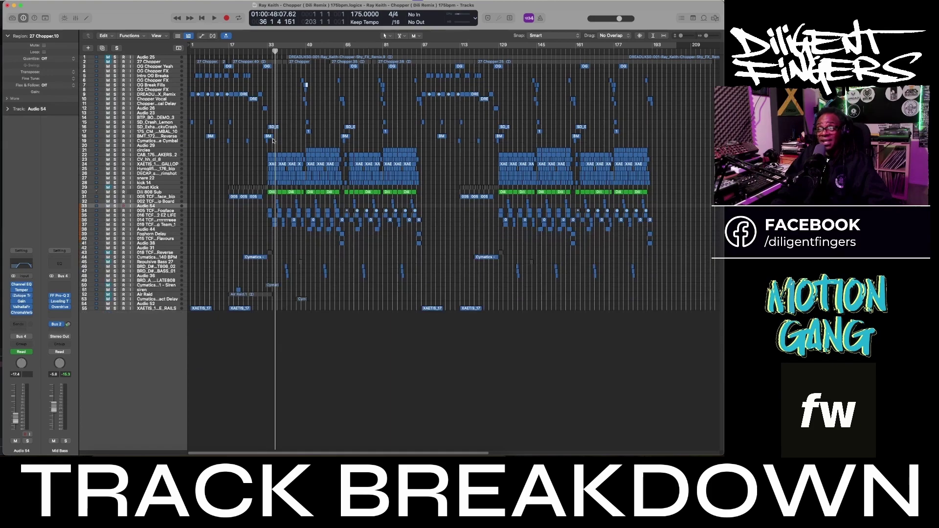
pyautogui.press('Return')
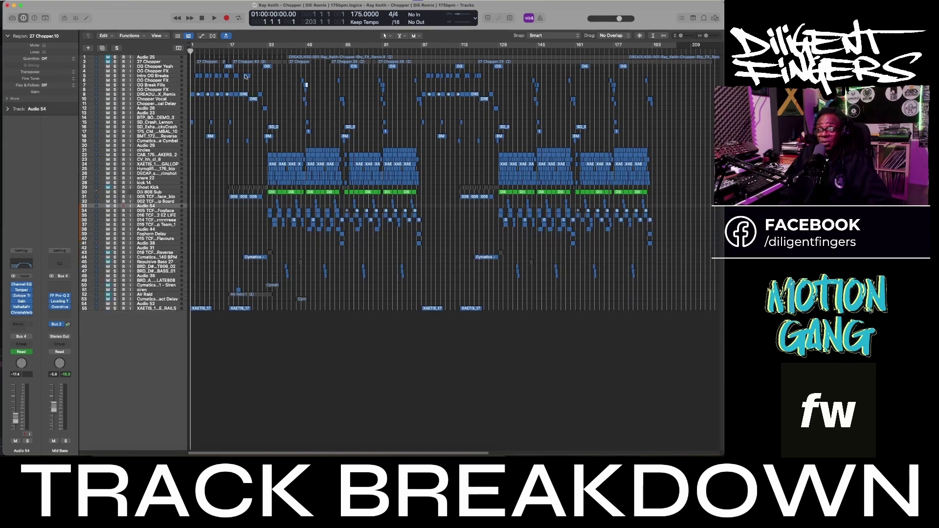
pyautogui.press('space')
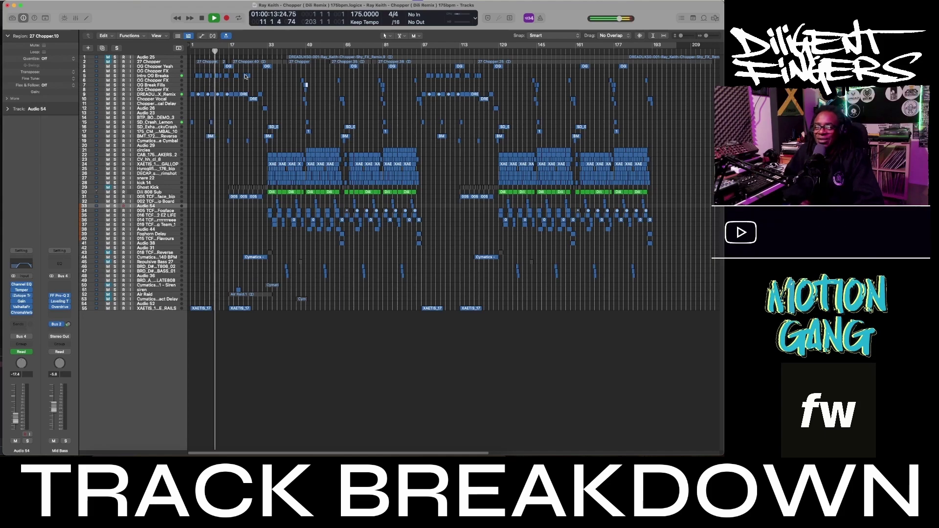
pyautogui.press('space')
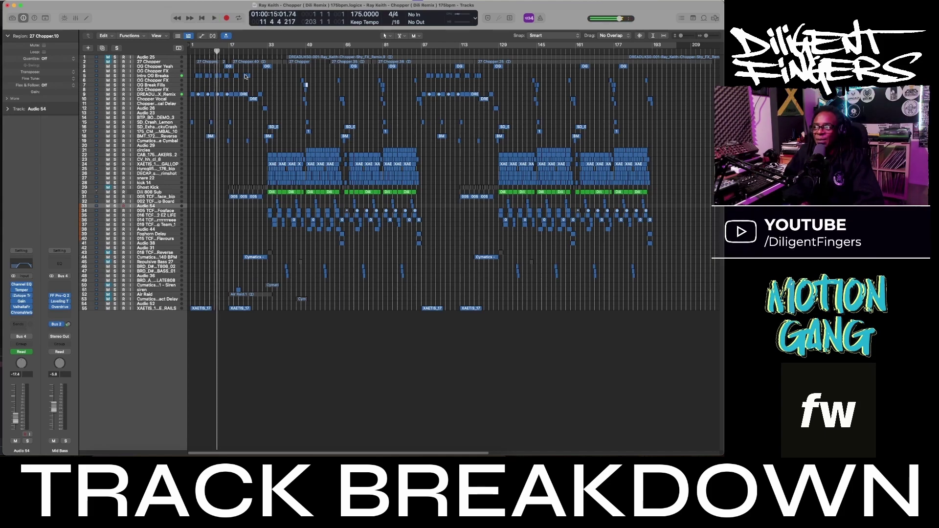